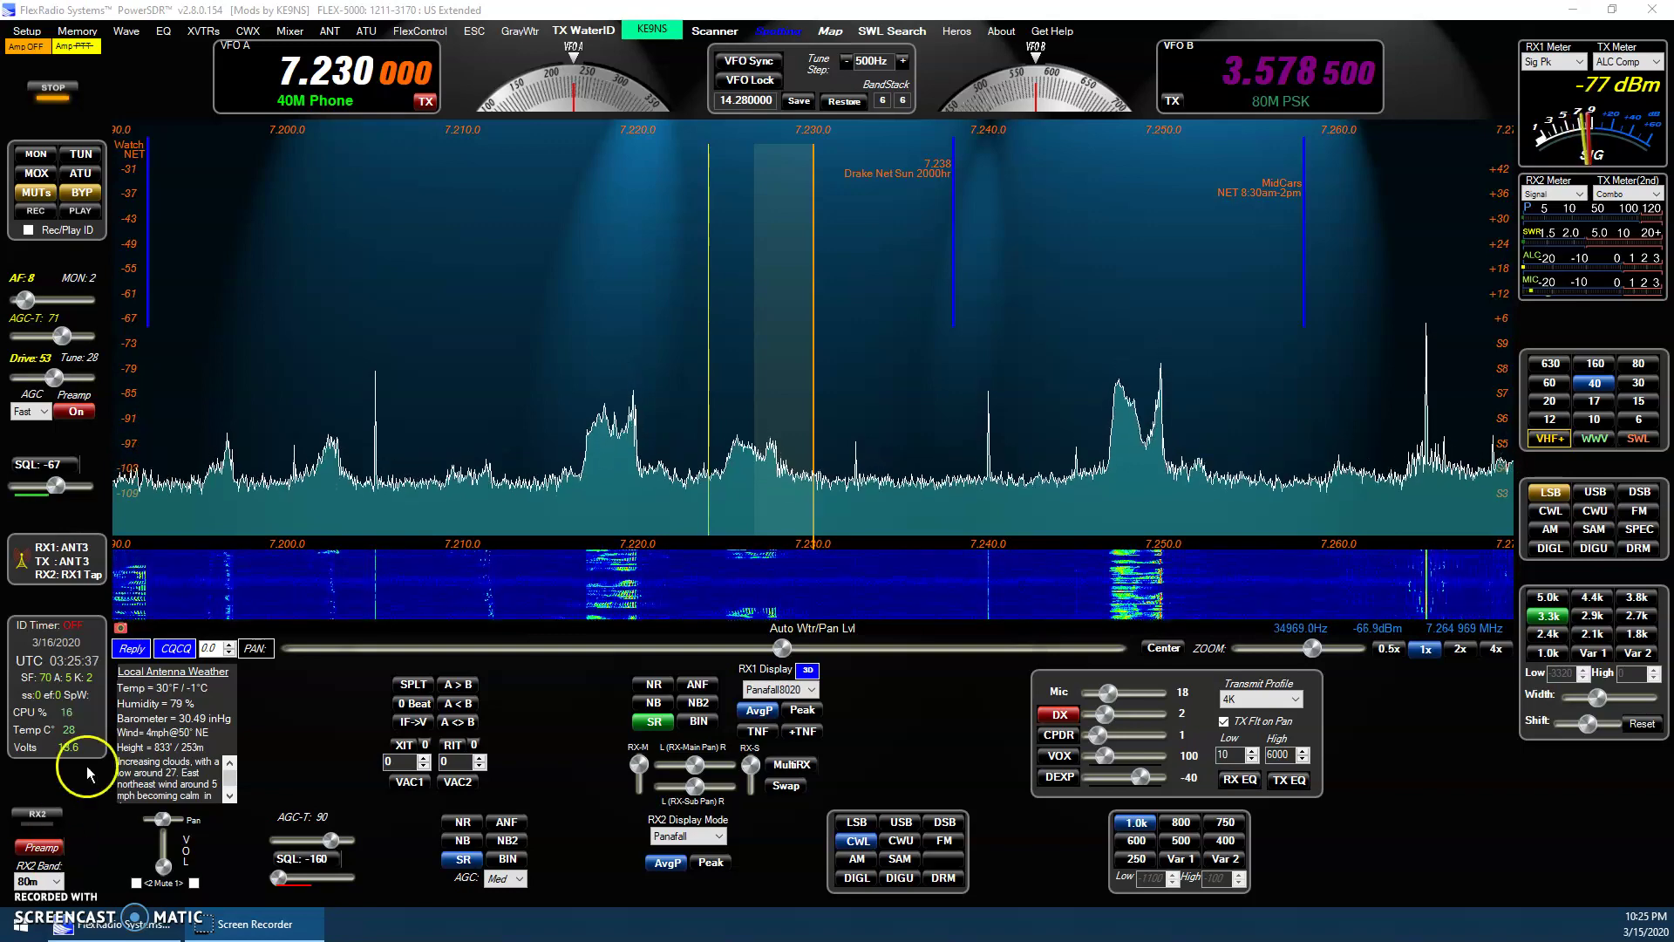
Open the frequency scanner and tune to the 10m Repeater memory at 29.640.
click(722, 33)
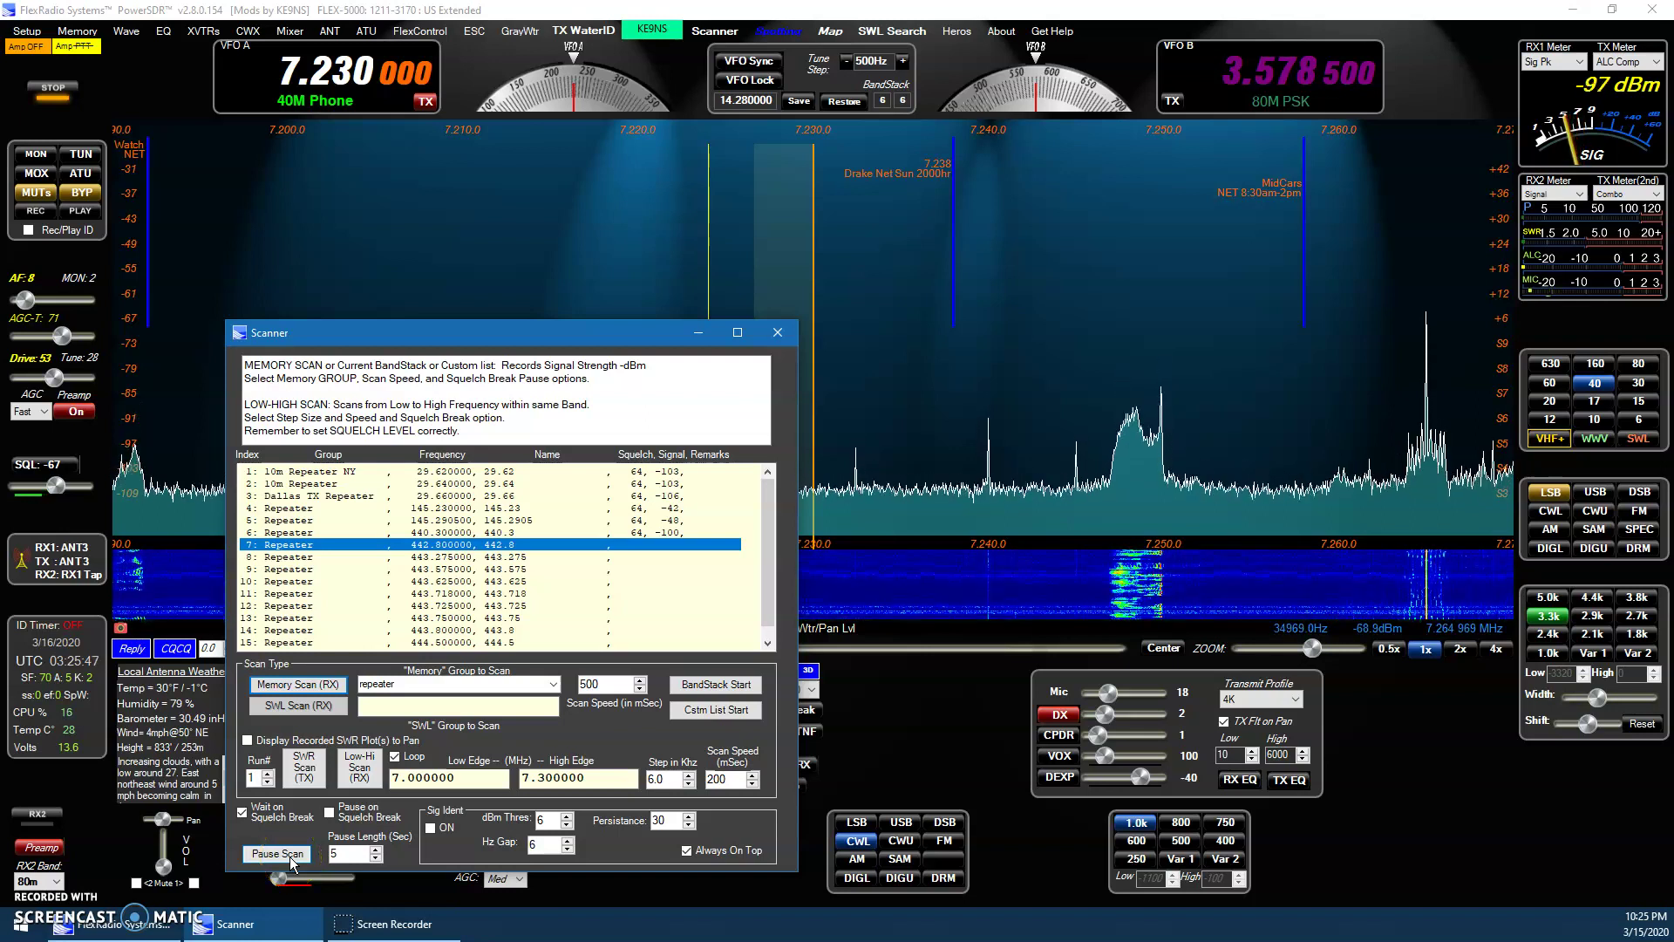
click(76, 494)
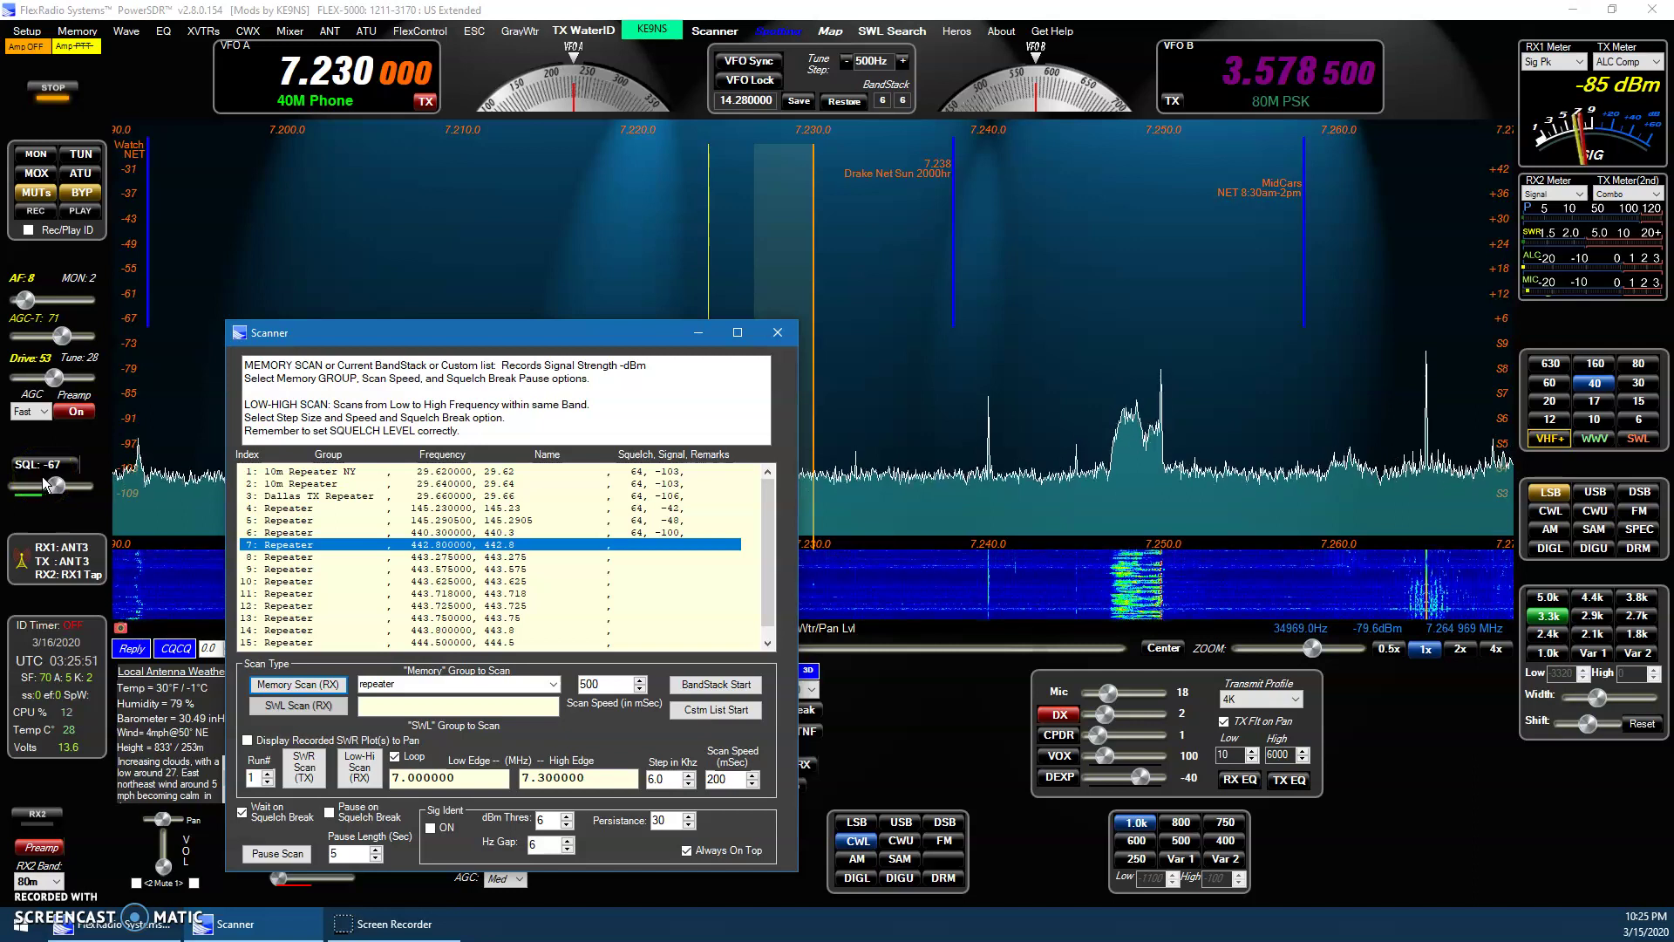
click(299, 502)
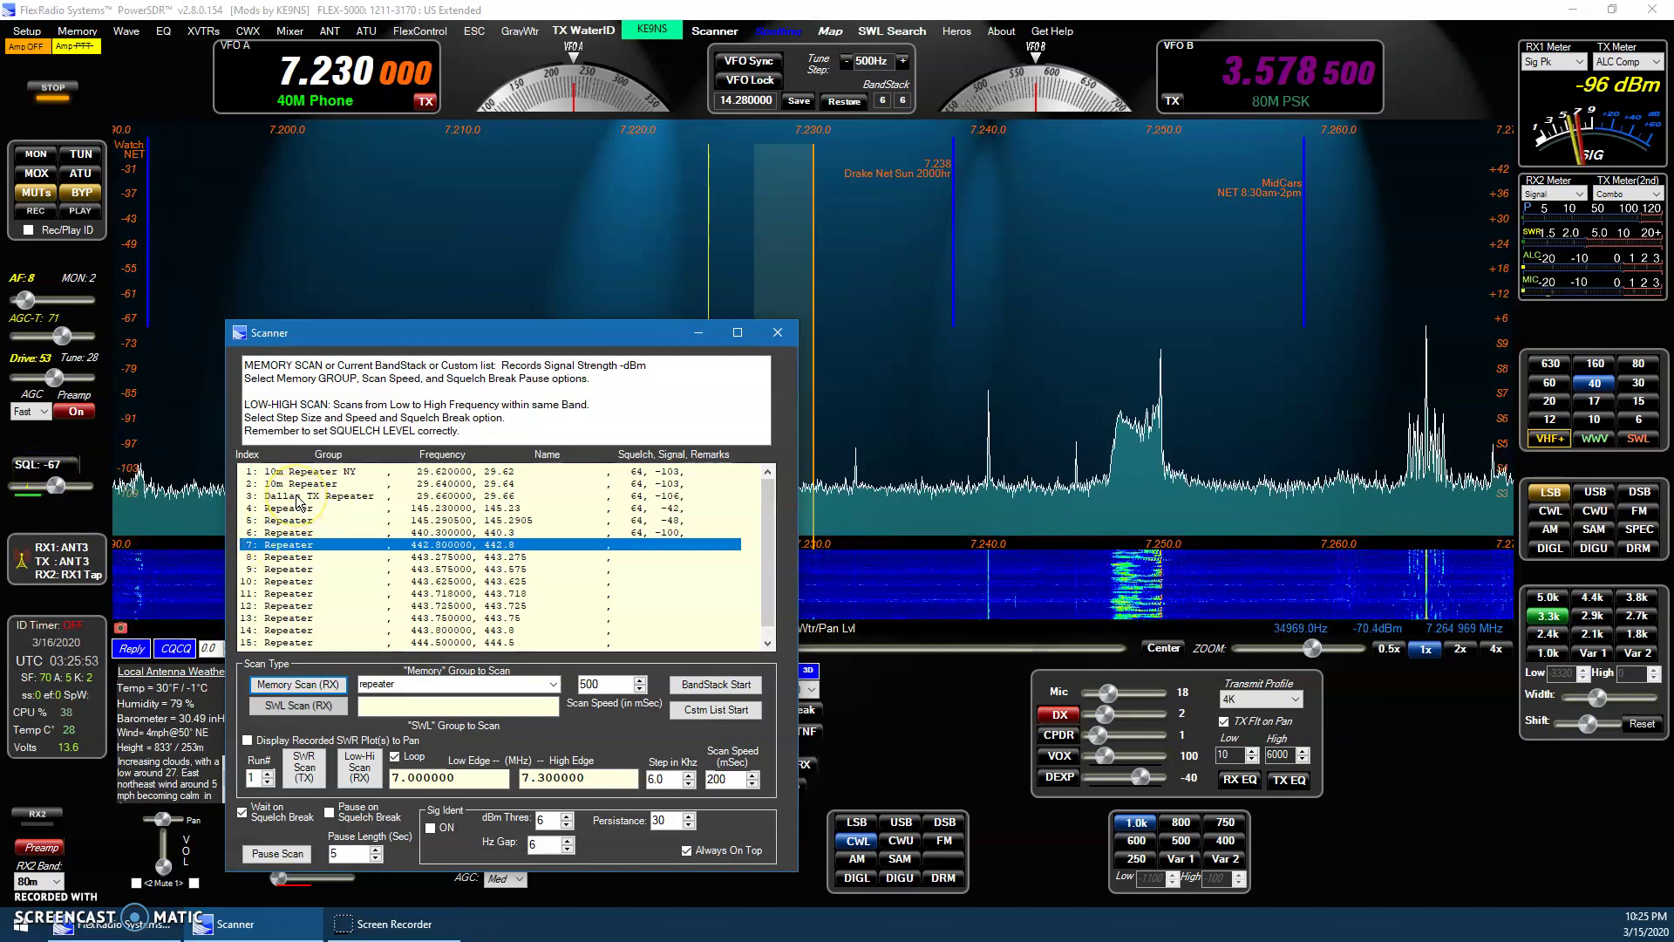
click(305, 486)
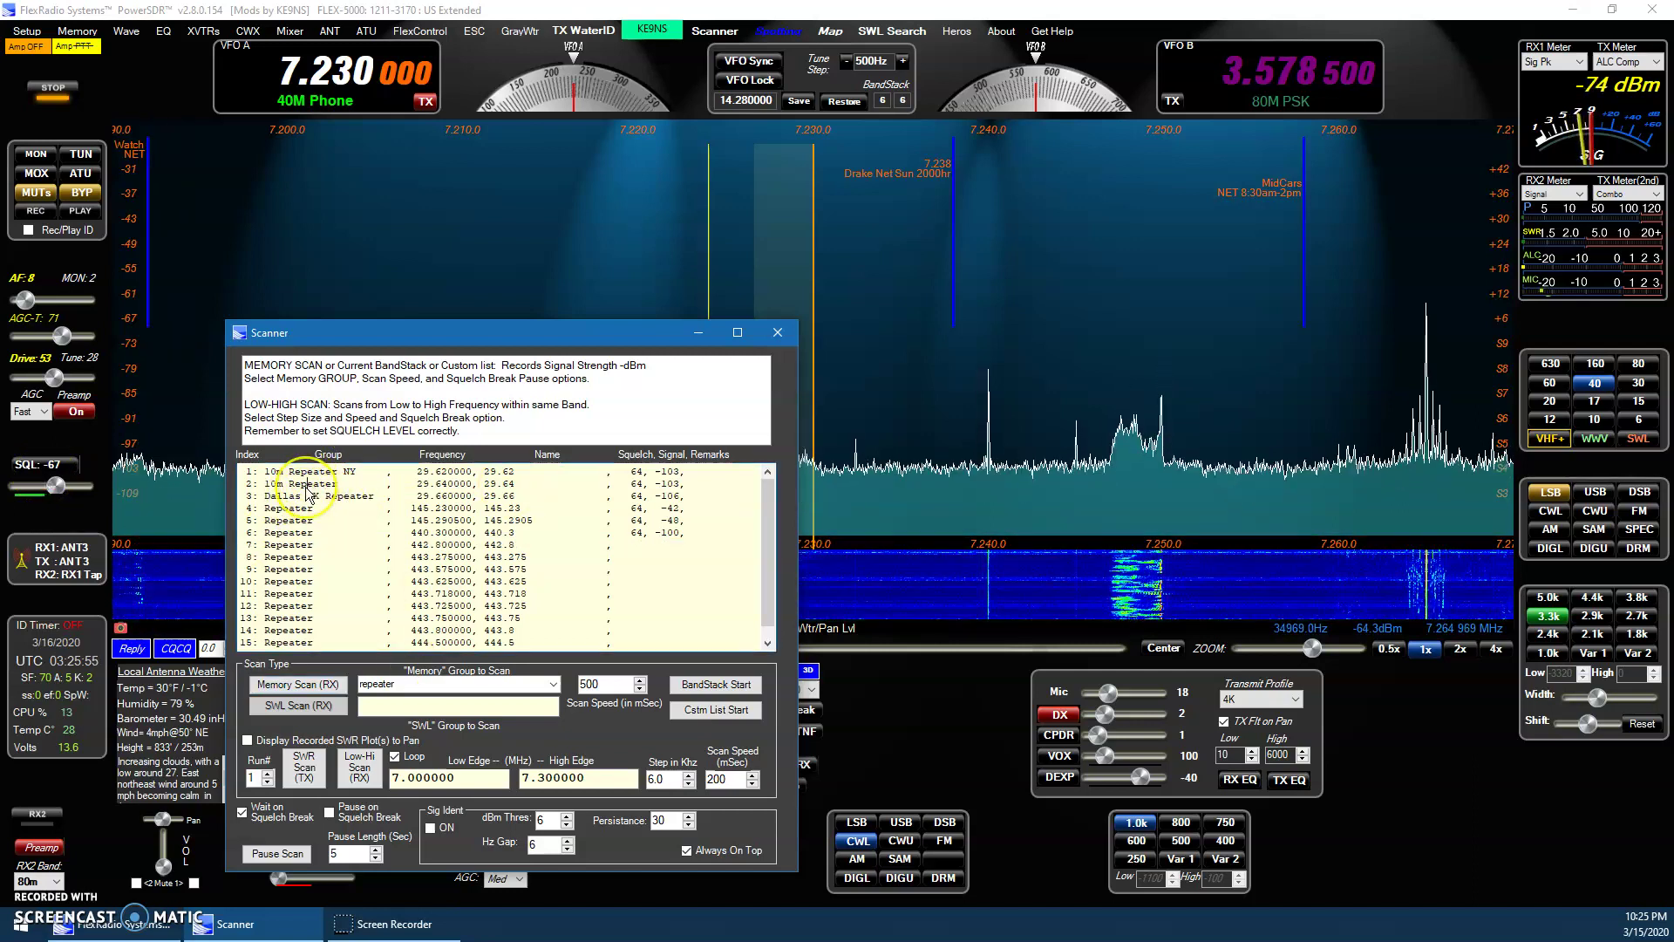
Lower the squelch level from 64 to 59.
click(34, 494)
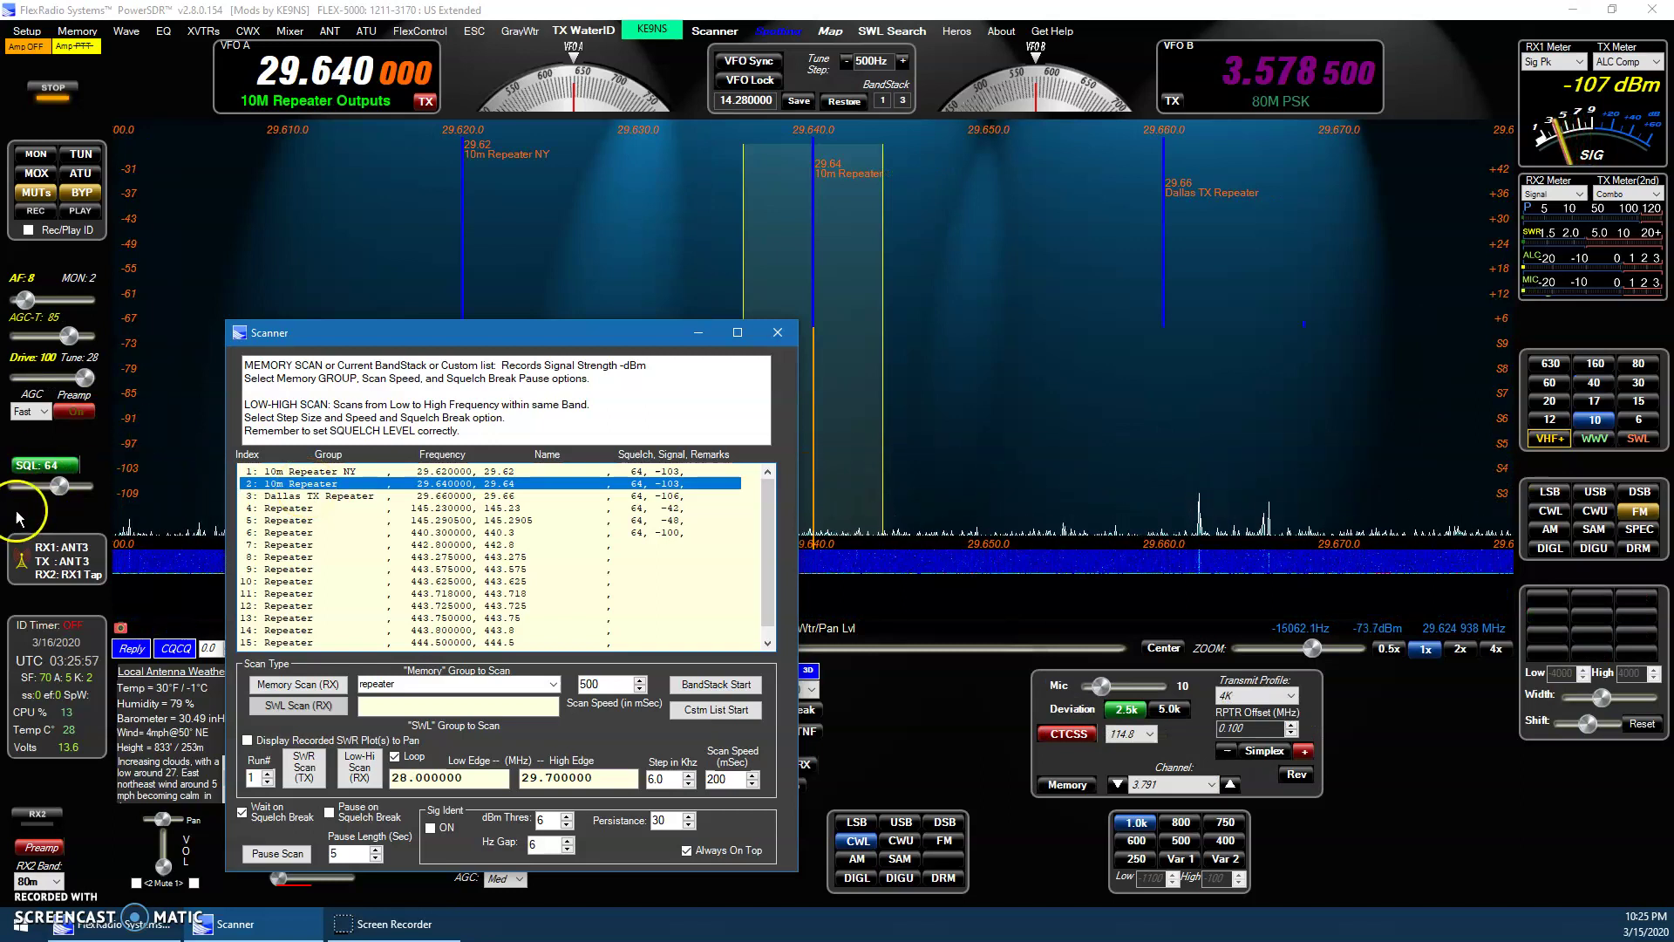
click(61, 486)
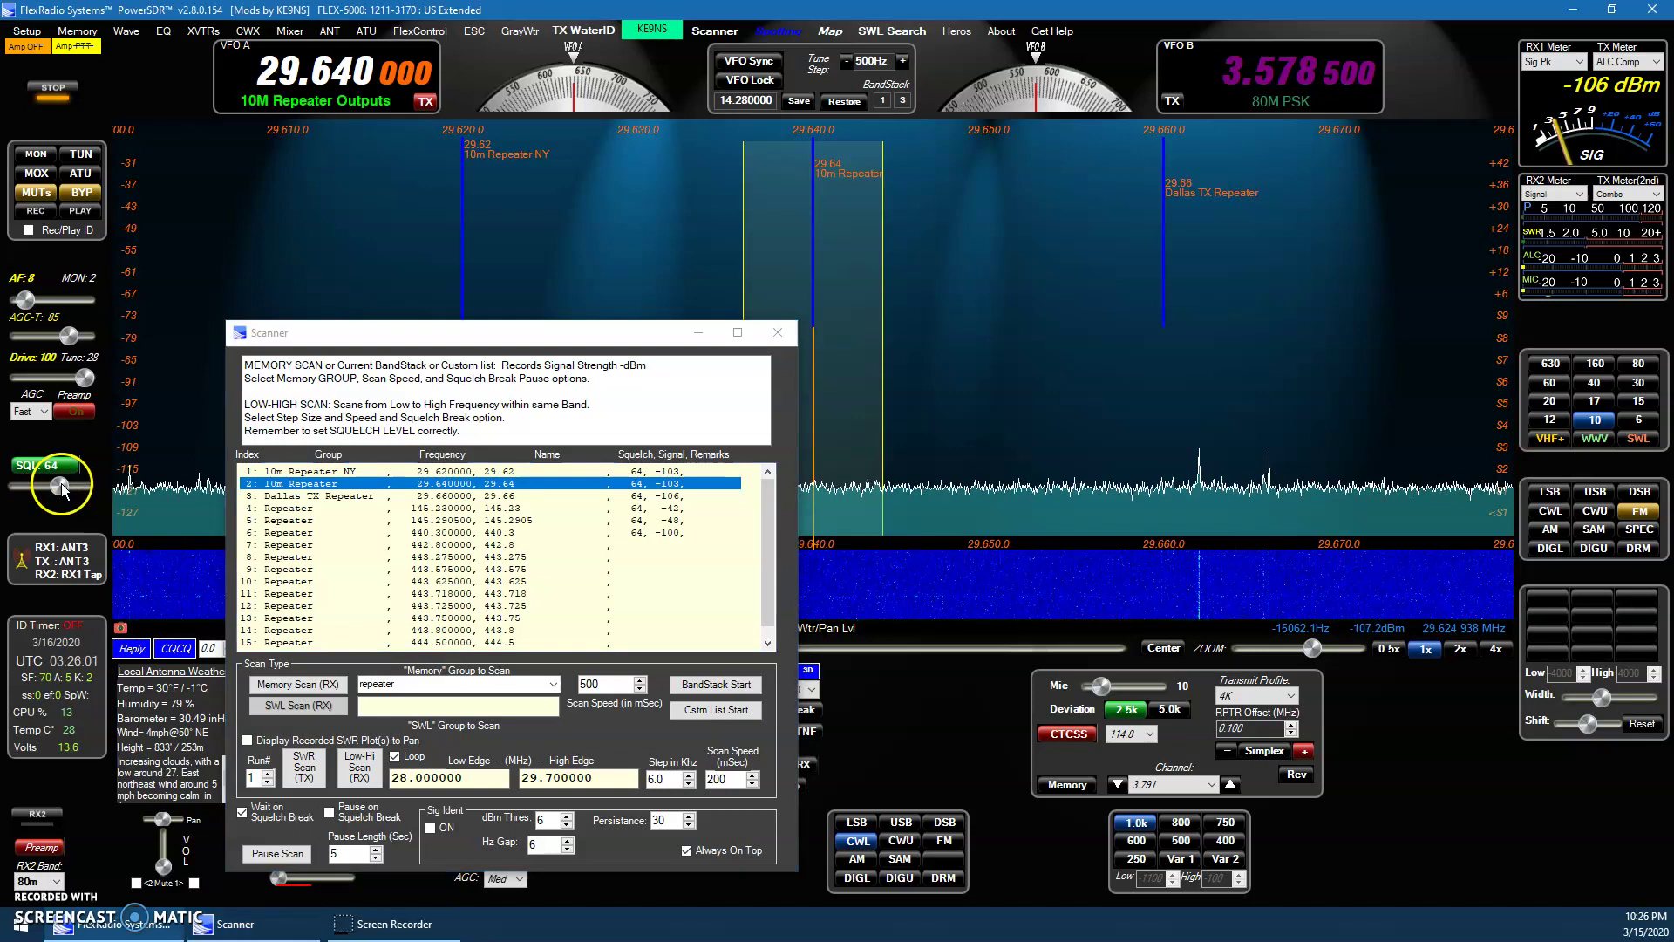
drag(61, 487, 56, 486)
click(147, 579)
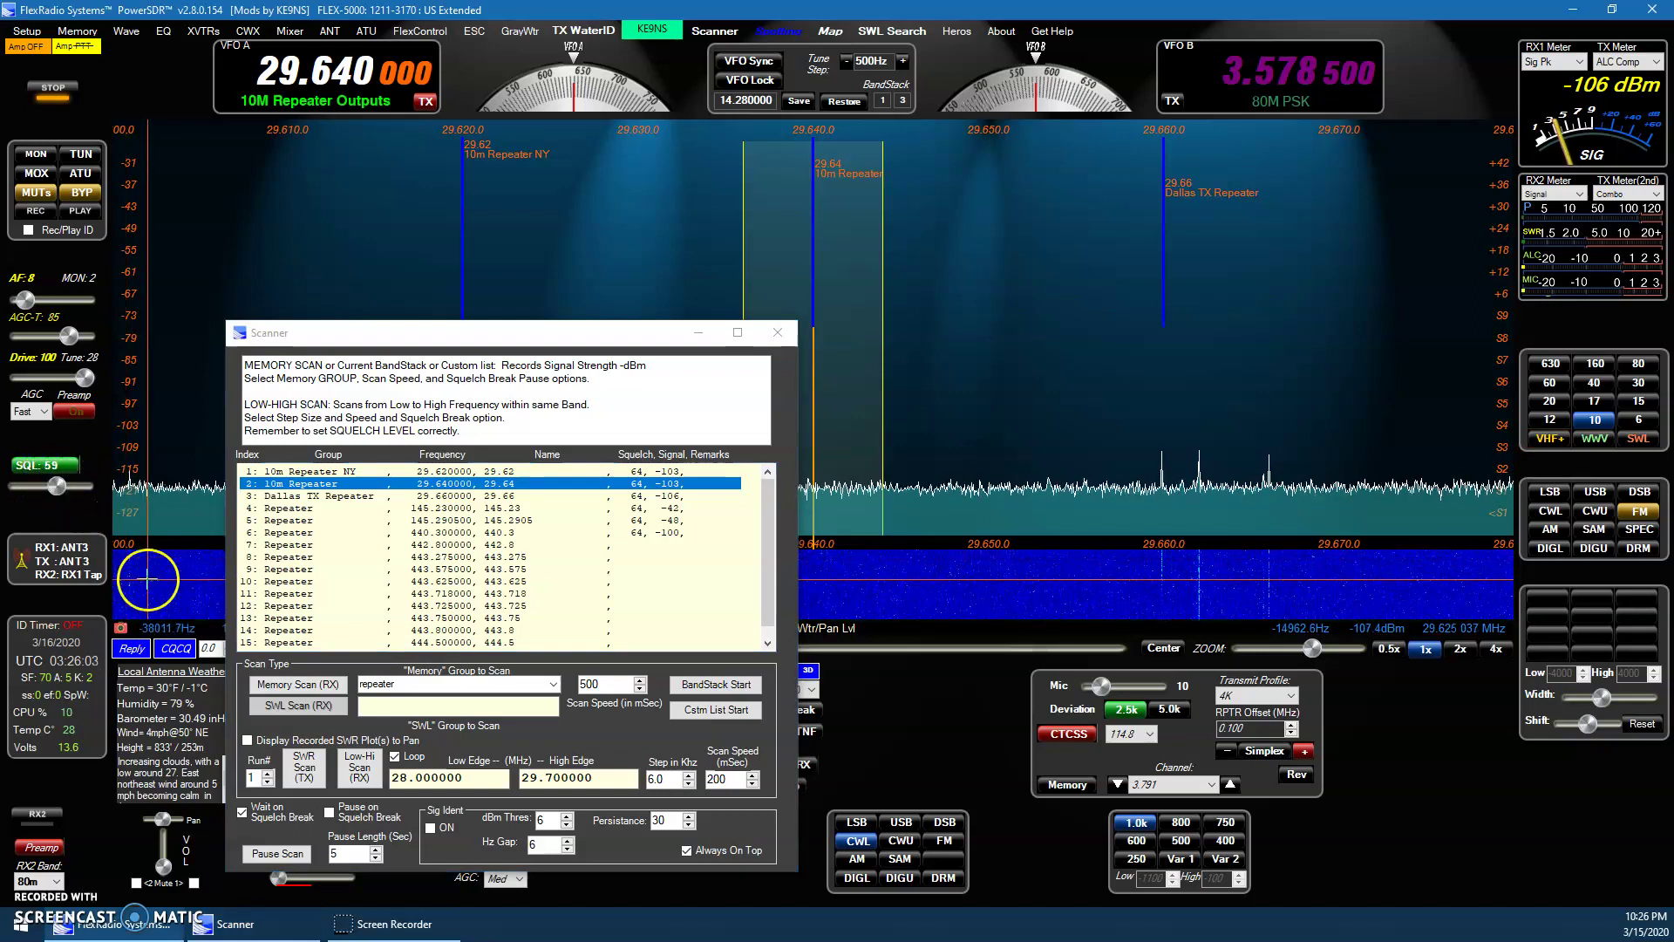
click(372, 741)
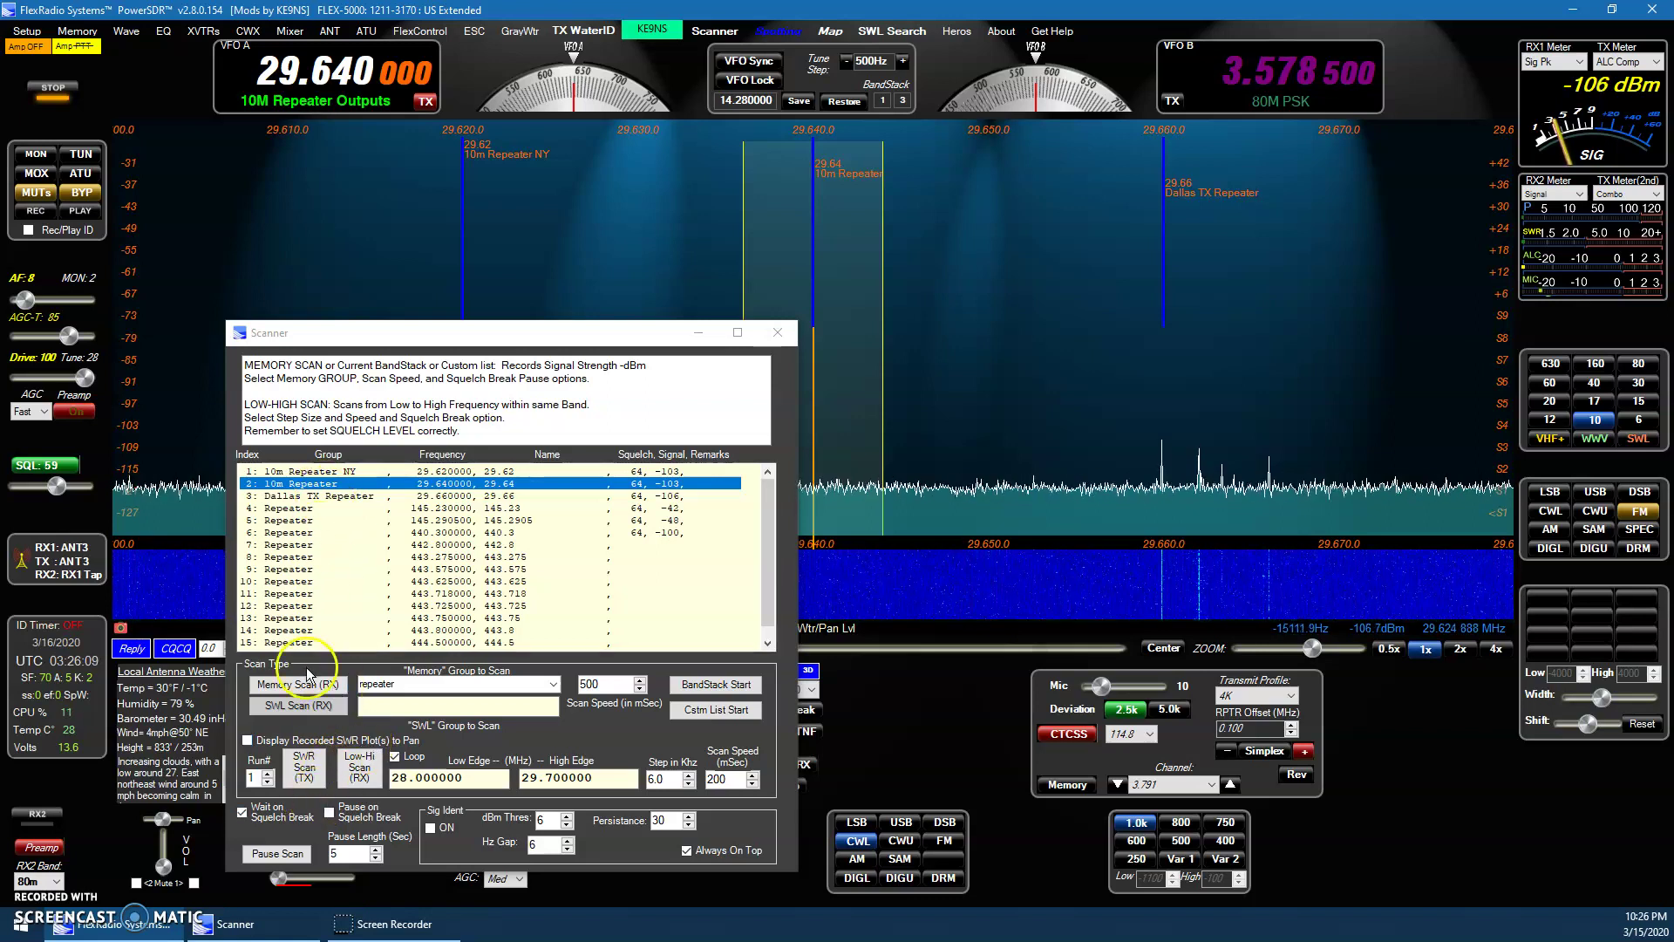
Start the memory scan of the repeater group.
click(297, 490)
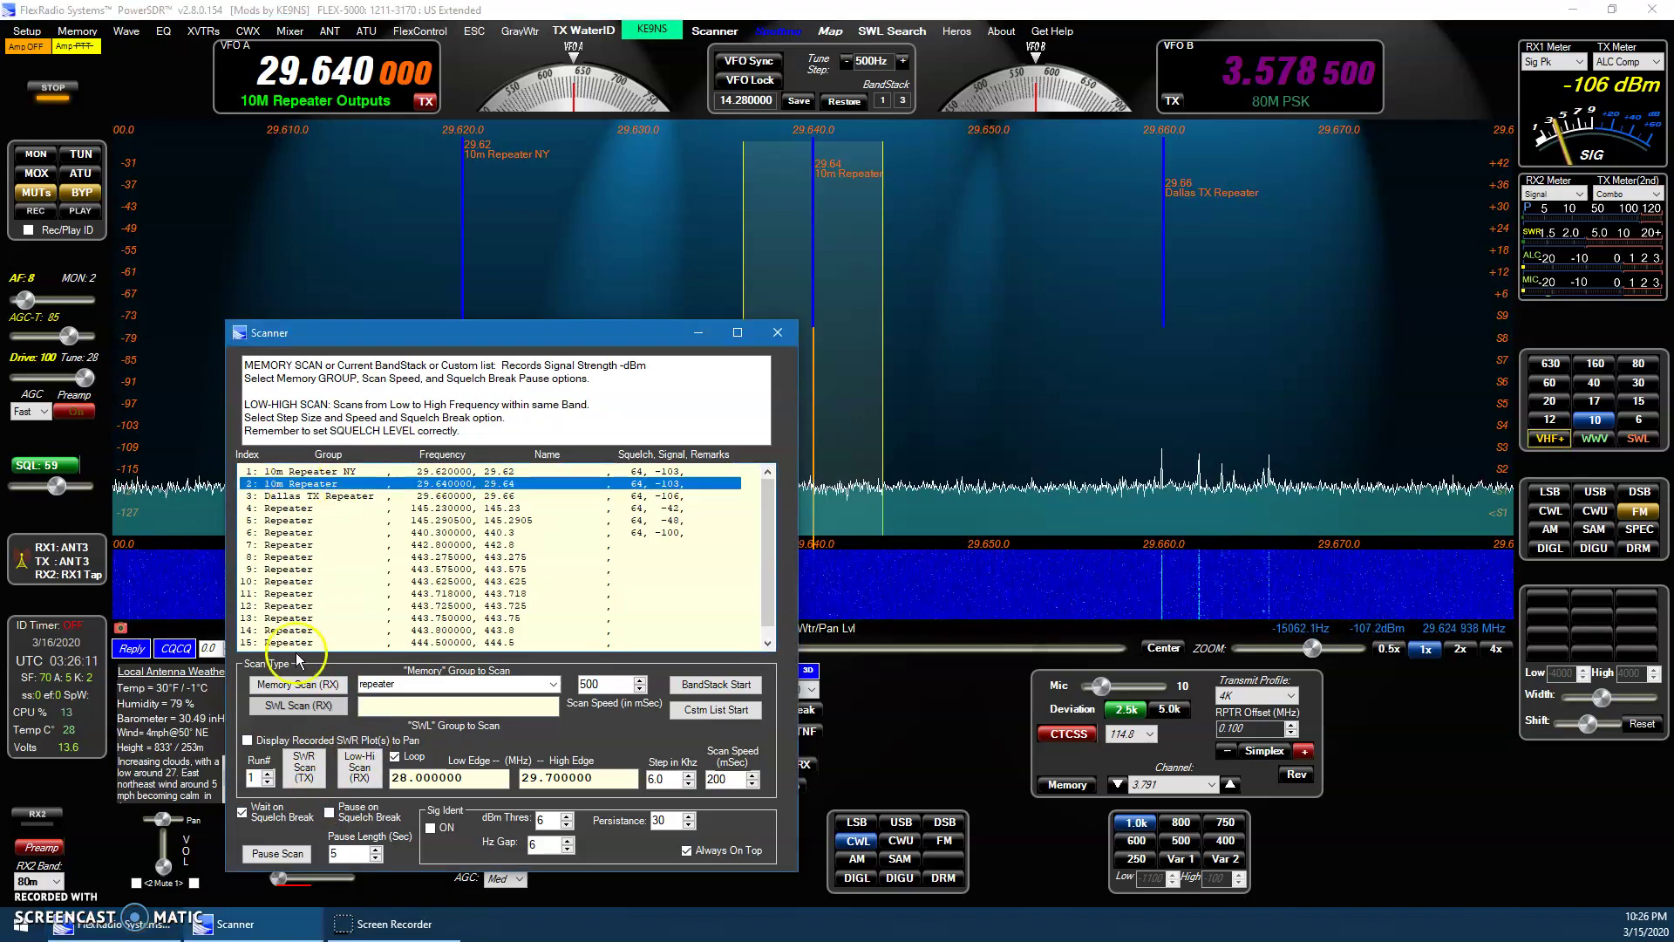
click(305, 687)
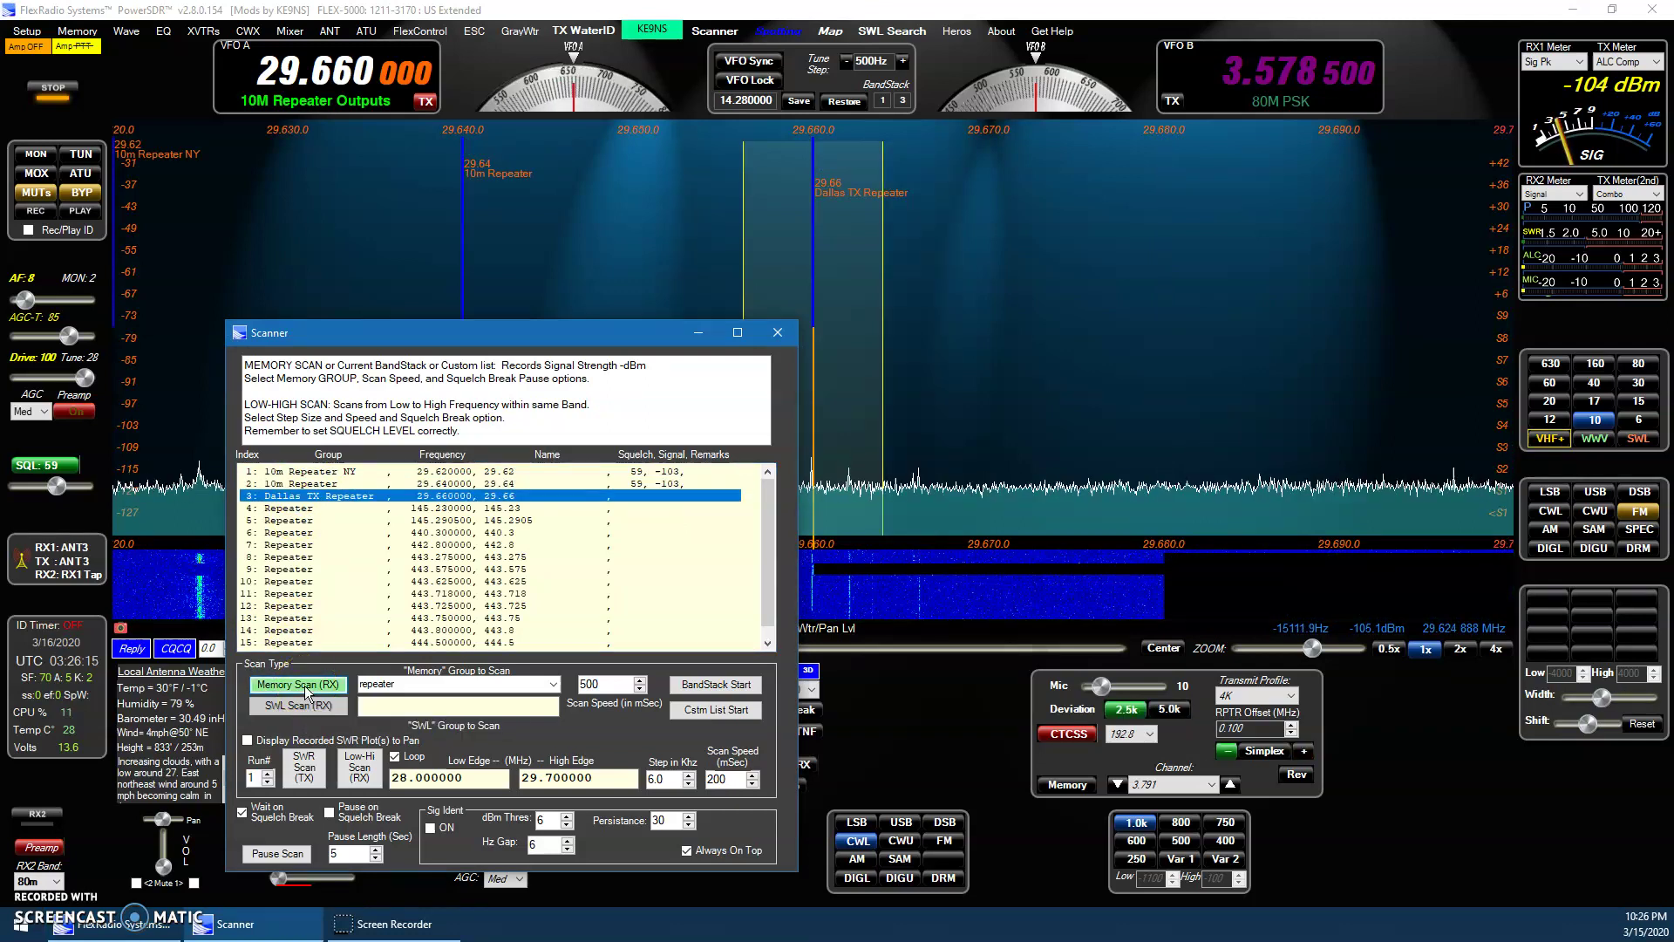
click(58, 488)
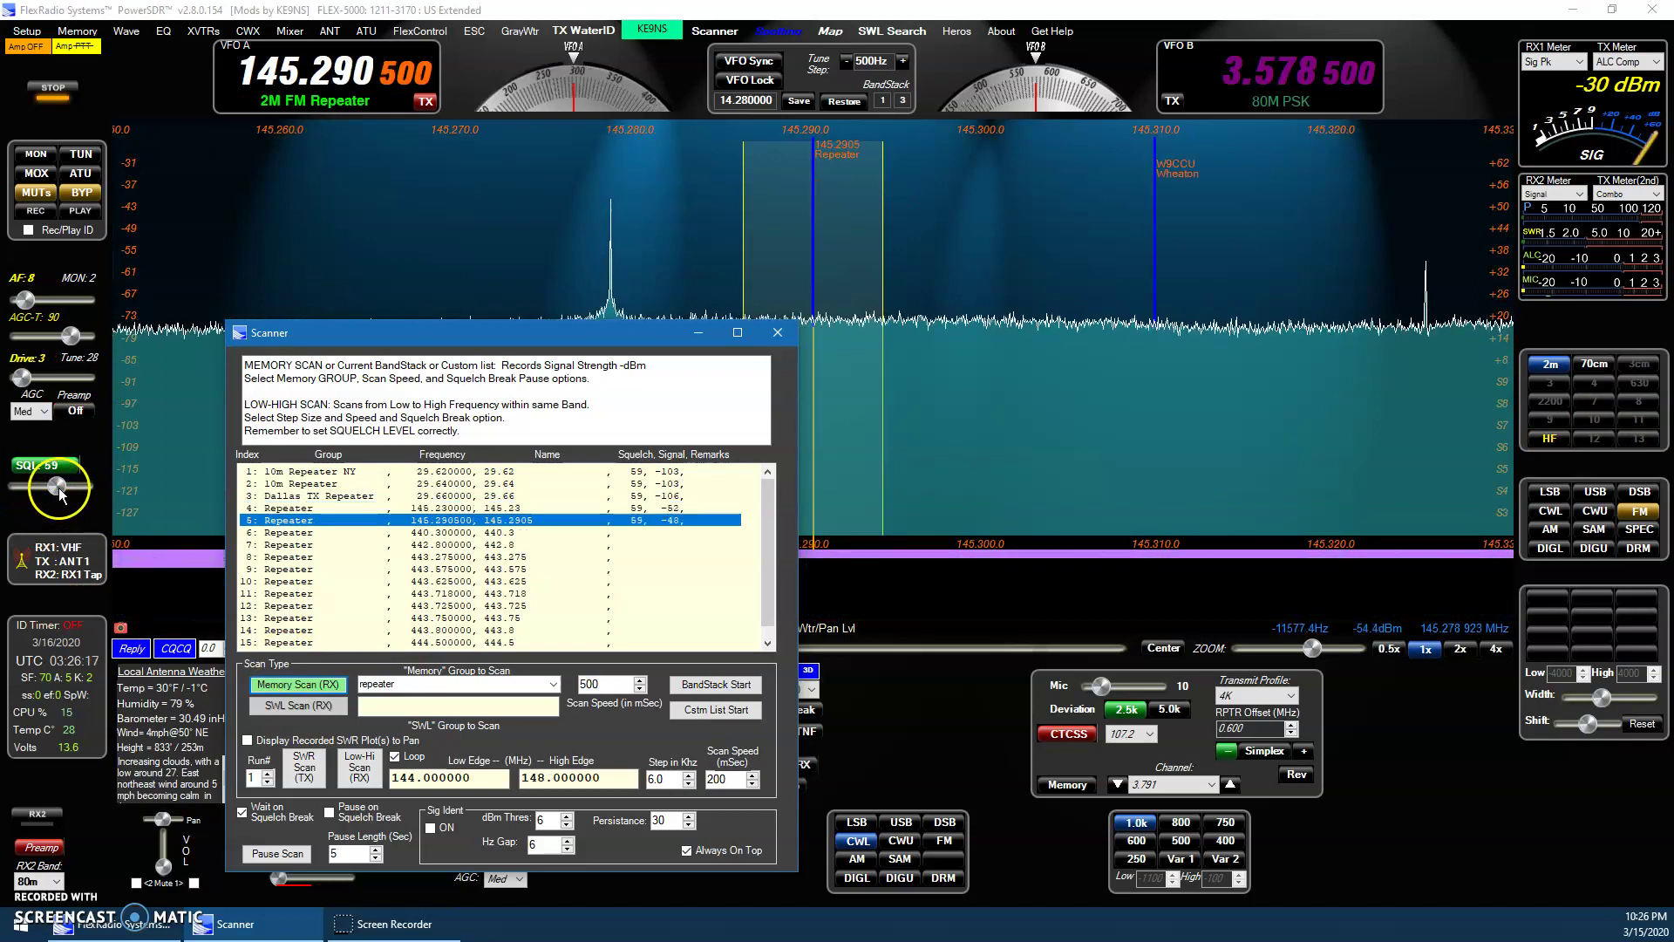
Stop the repeater scan at 443.625 and enable Wait on Squelch Break.
click(264, 822)
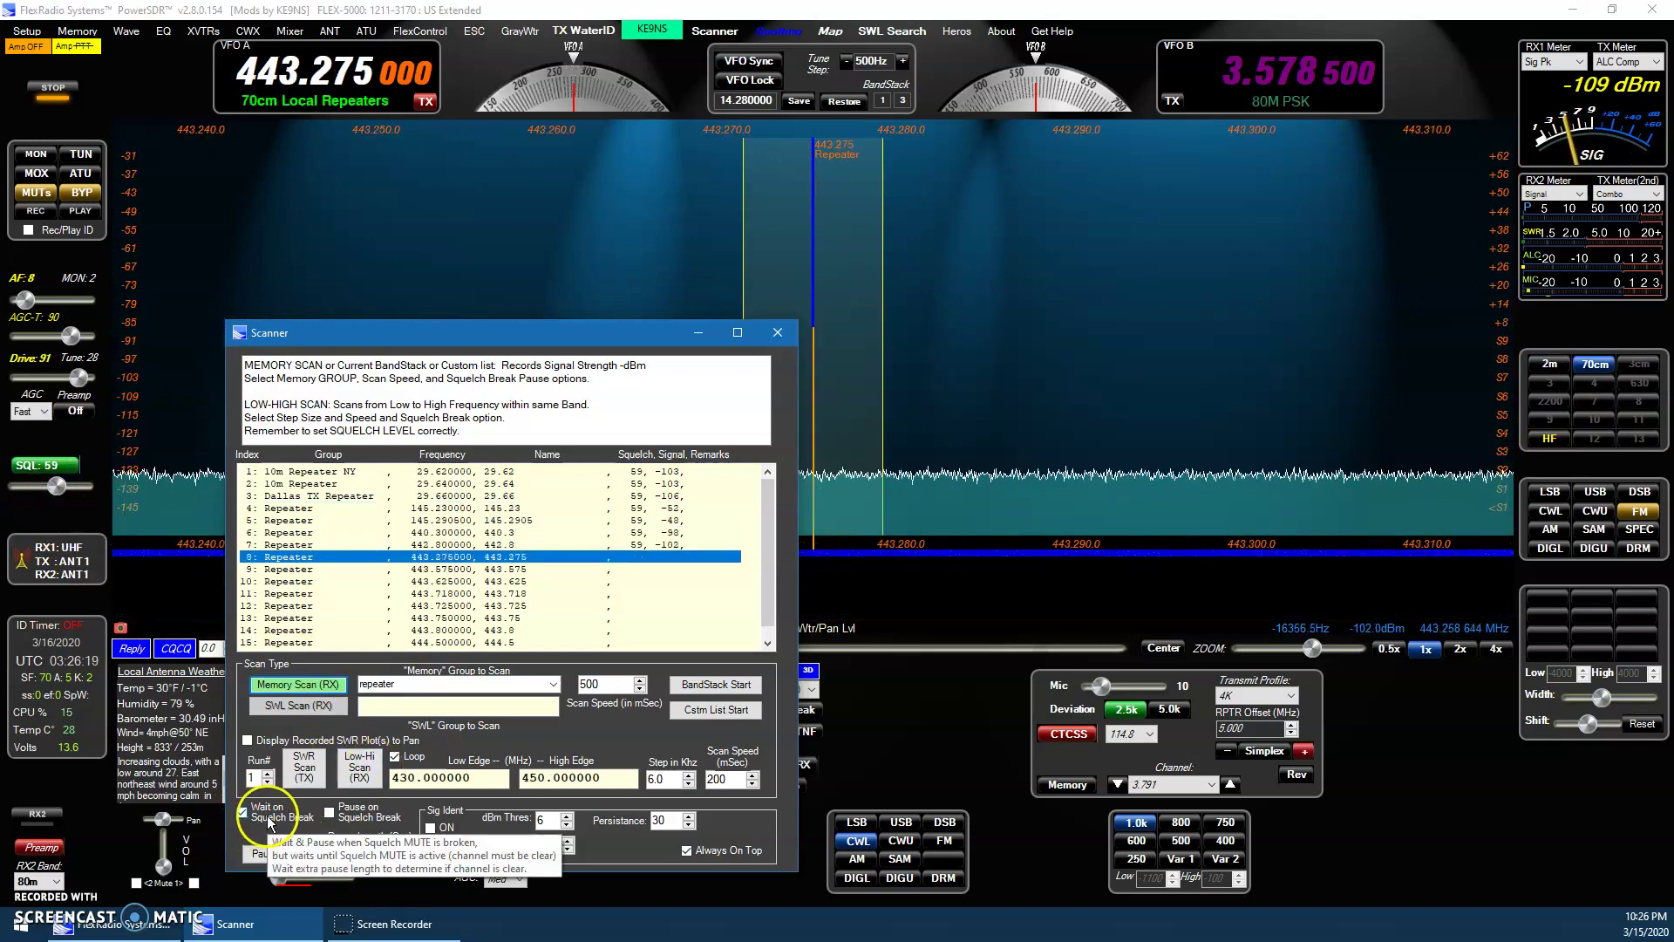
click(330, 685)
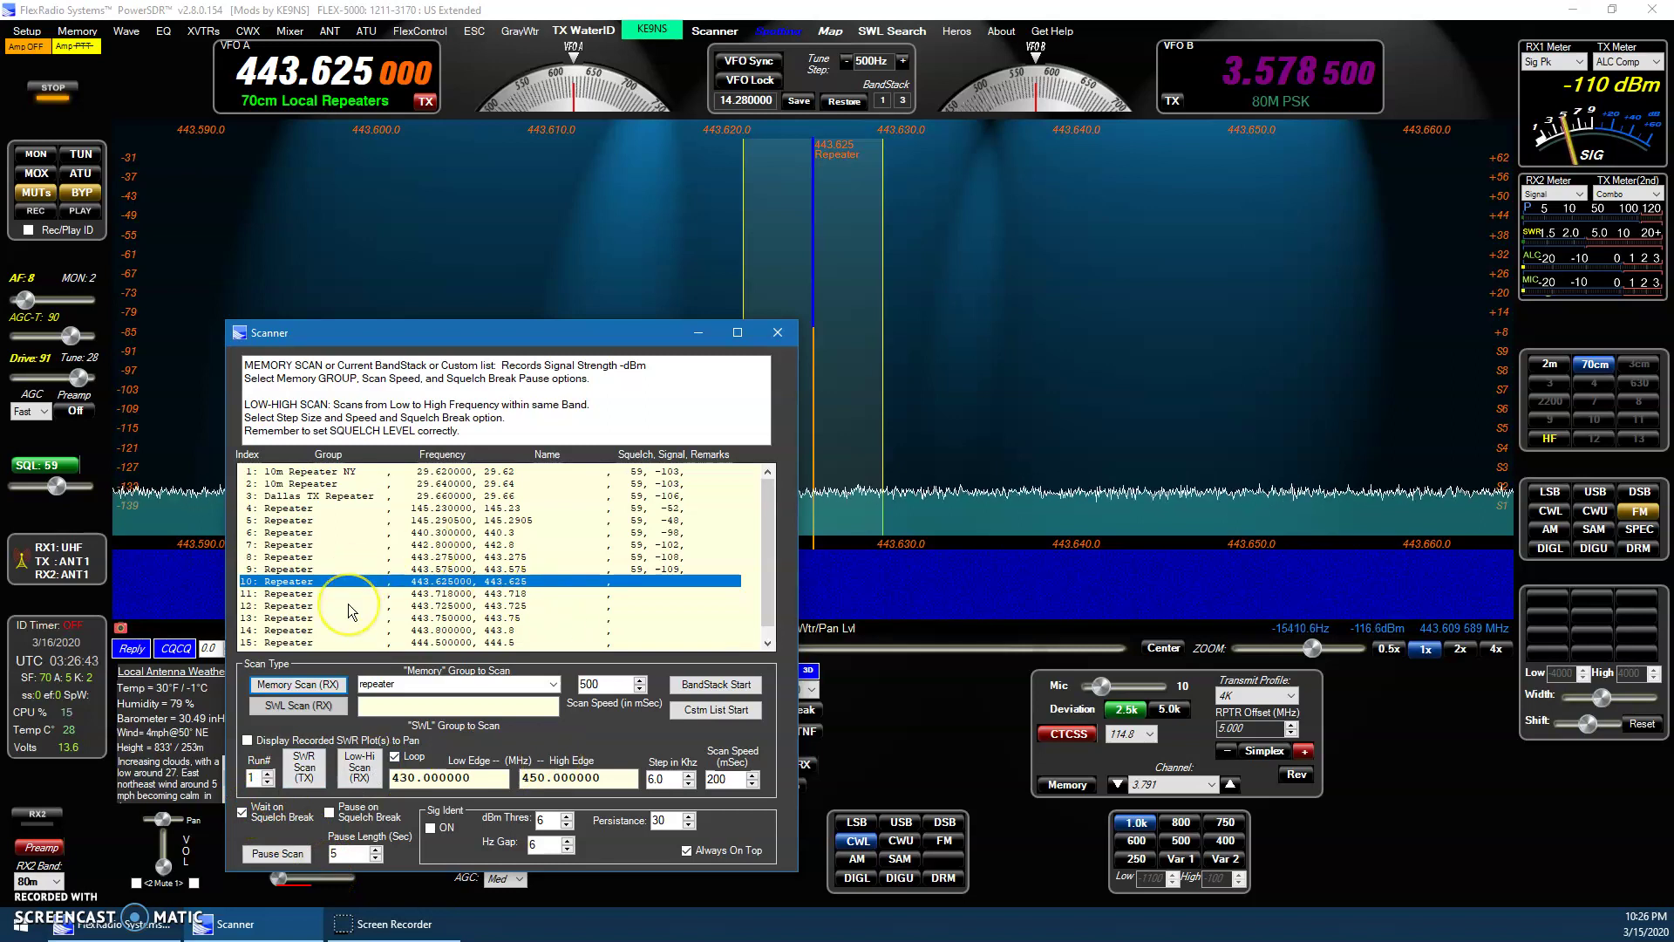
click(362, 820)
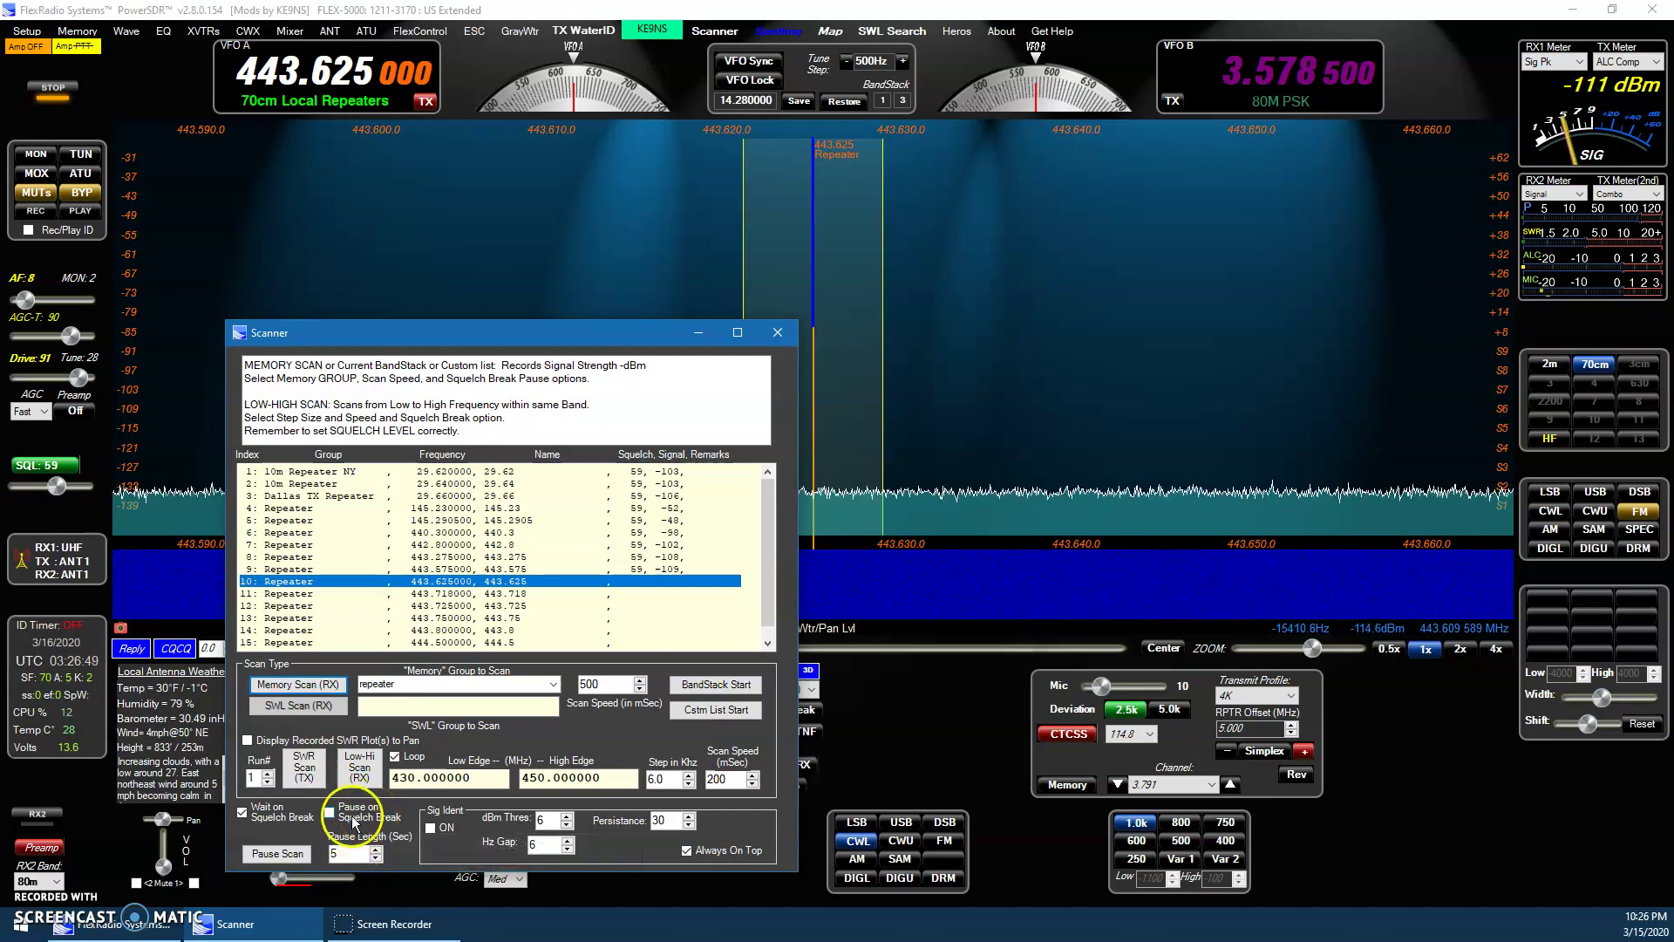
click(355, 819)
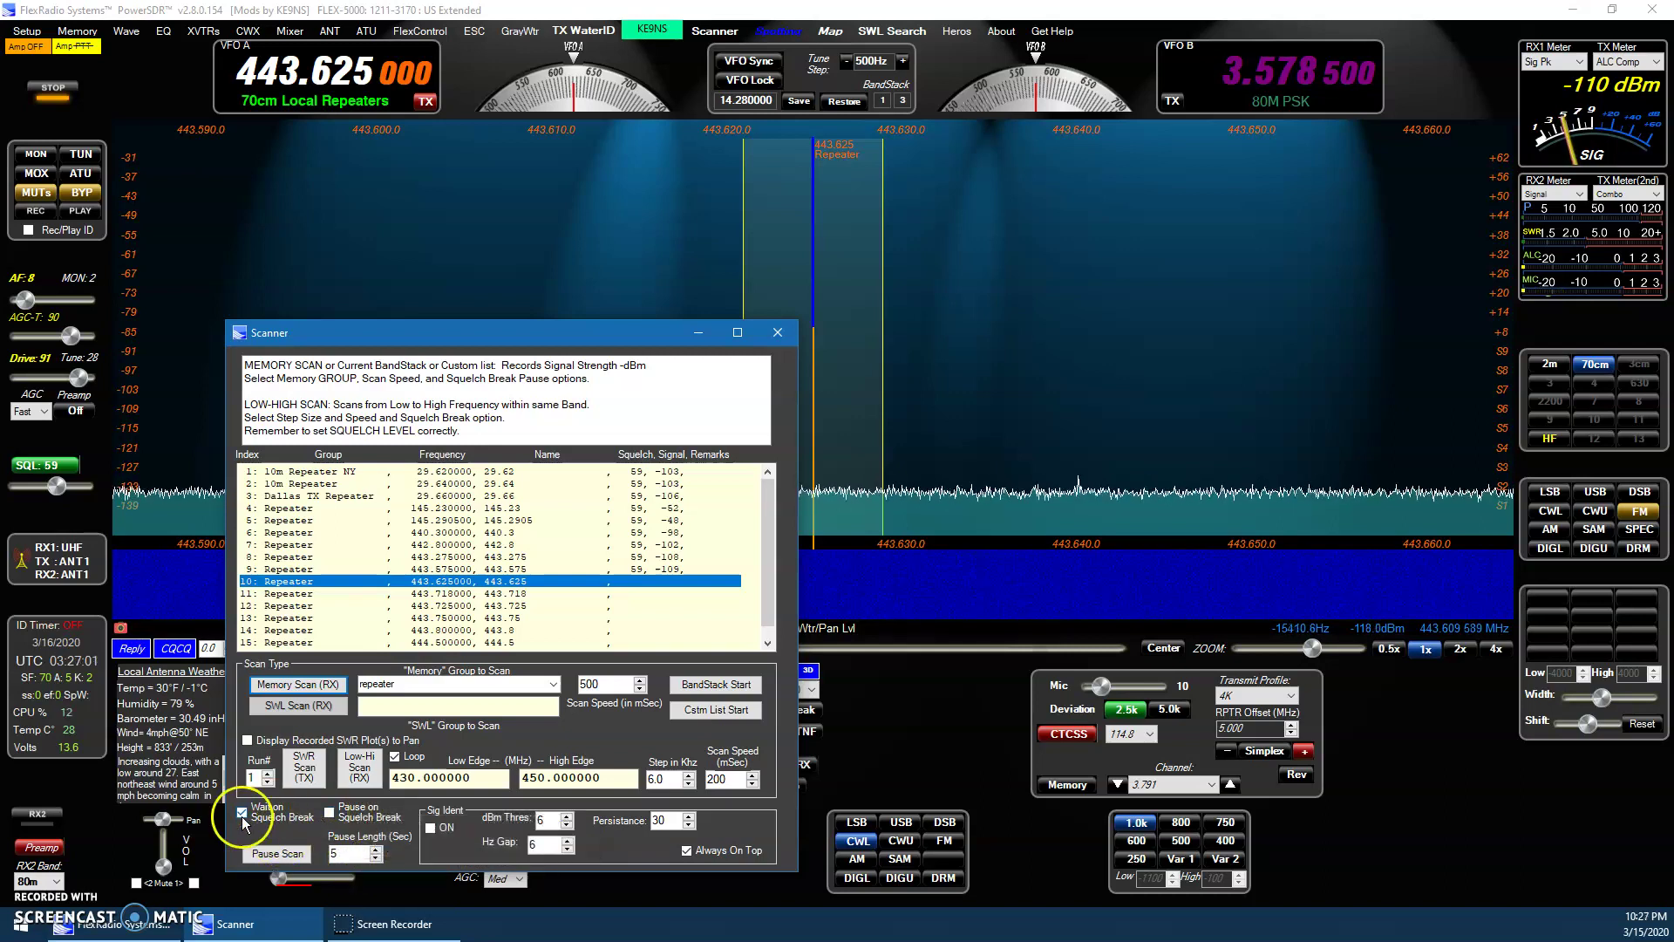
Close the Scanner window and check the RX2 band list, keeping 80m selected.
click(777, 333)
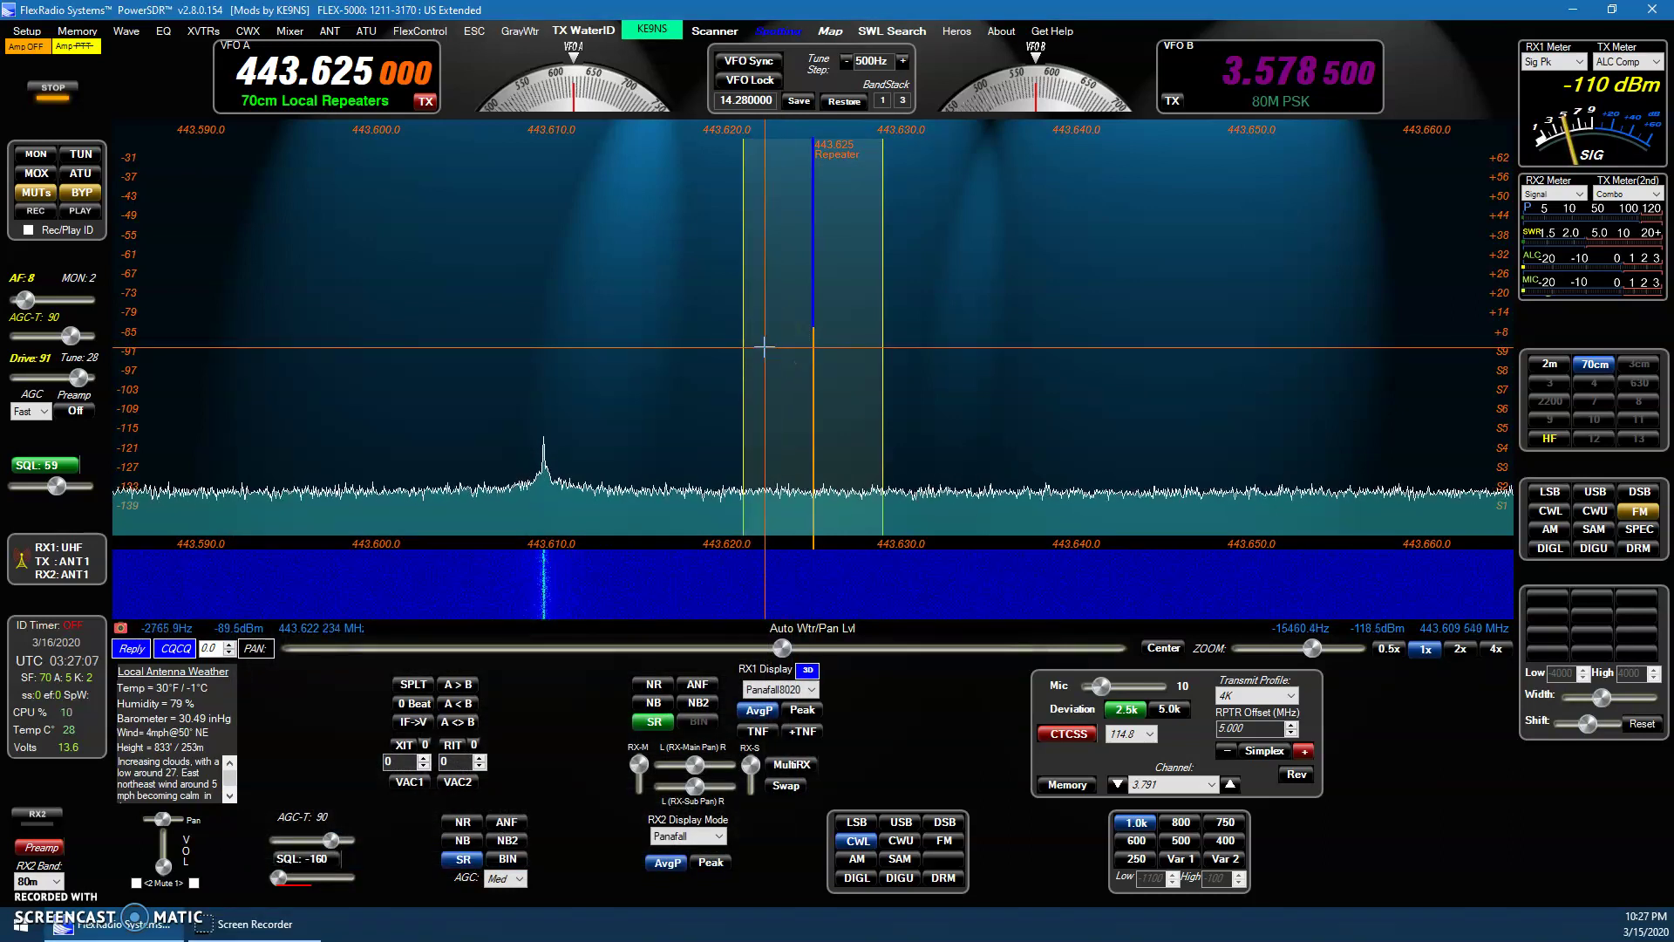
click(57, 883)
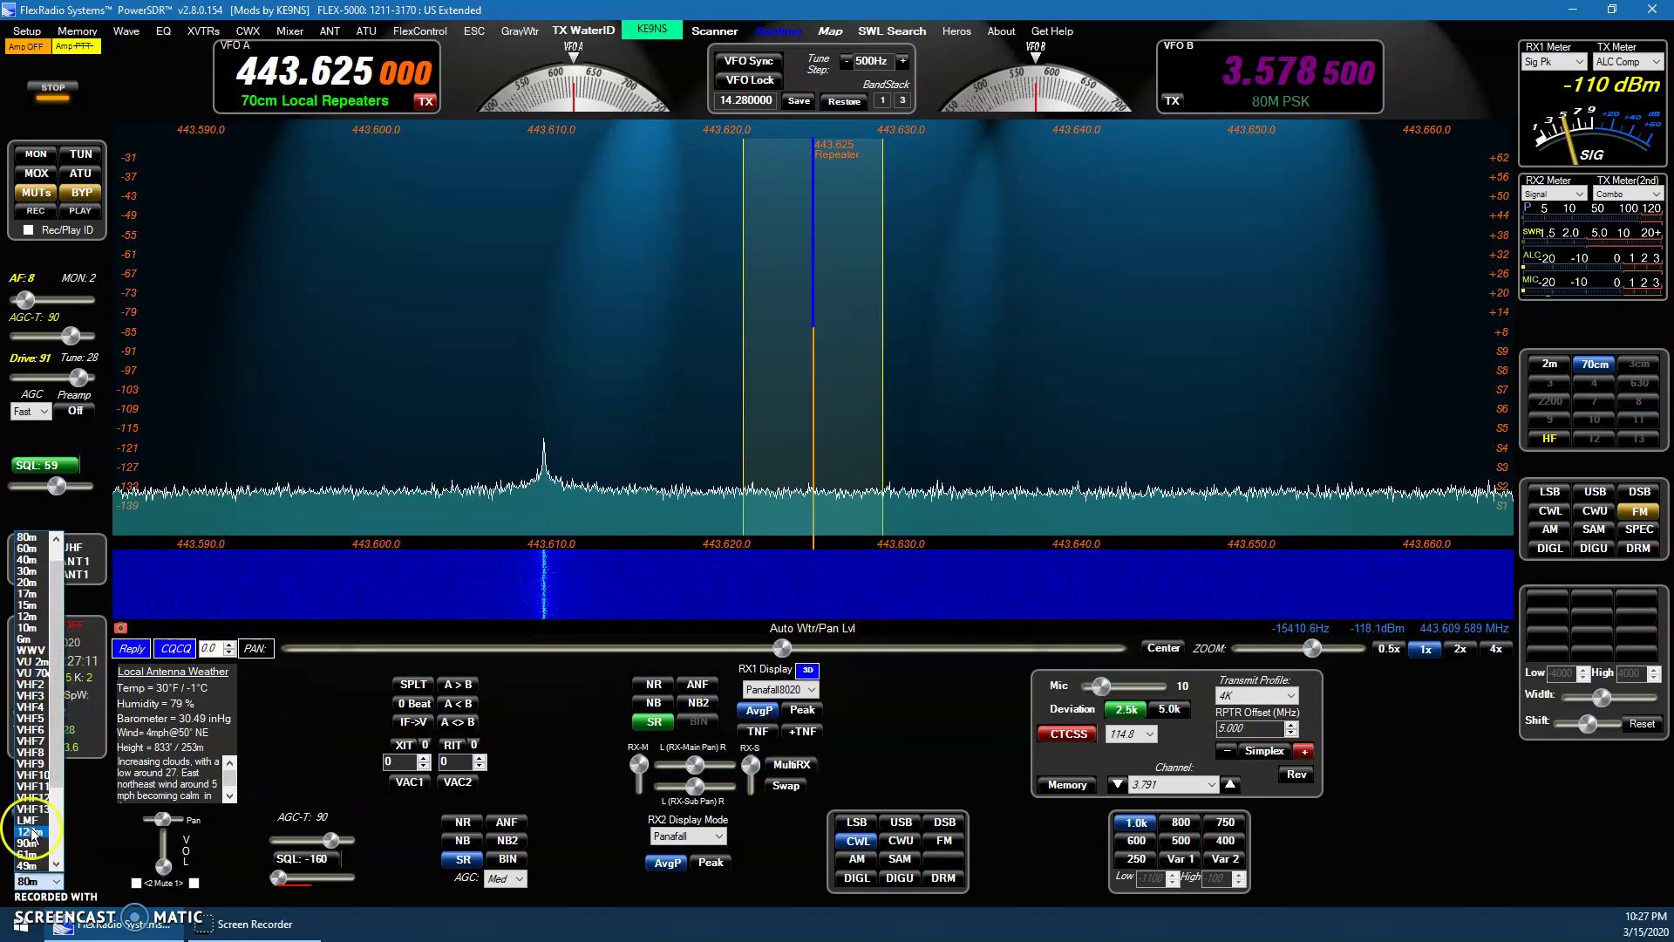
scroll(41, 706, down, 2)
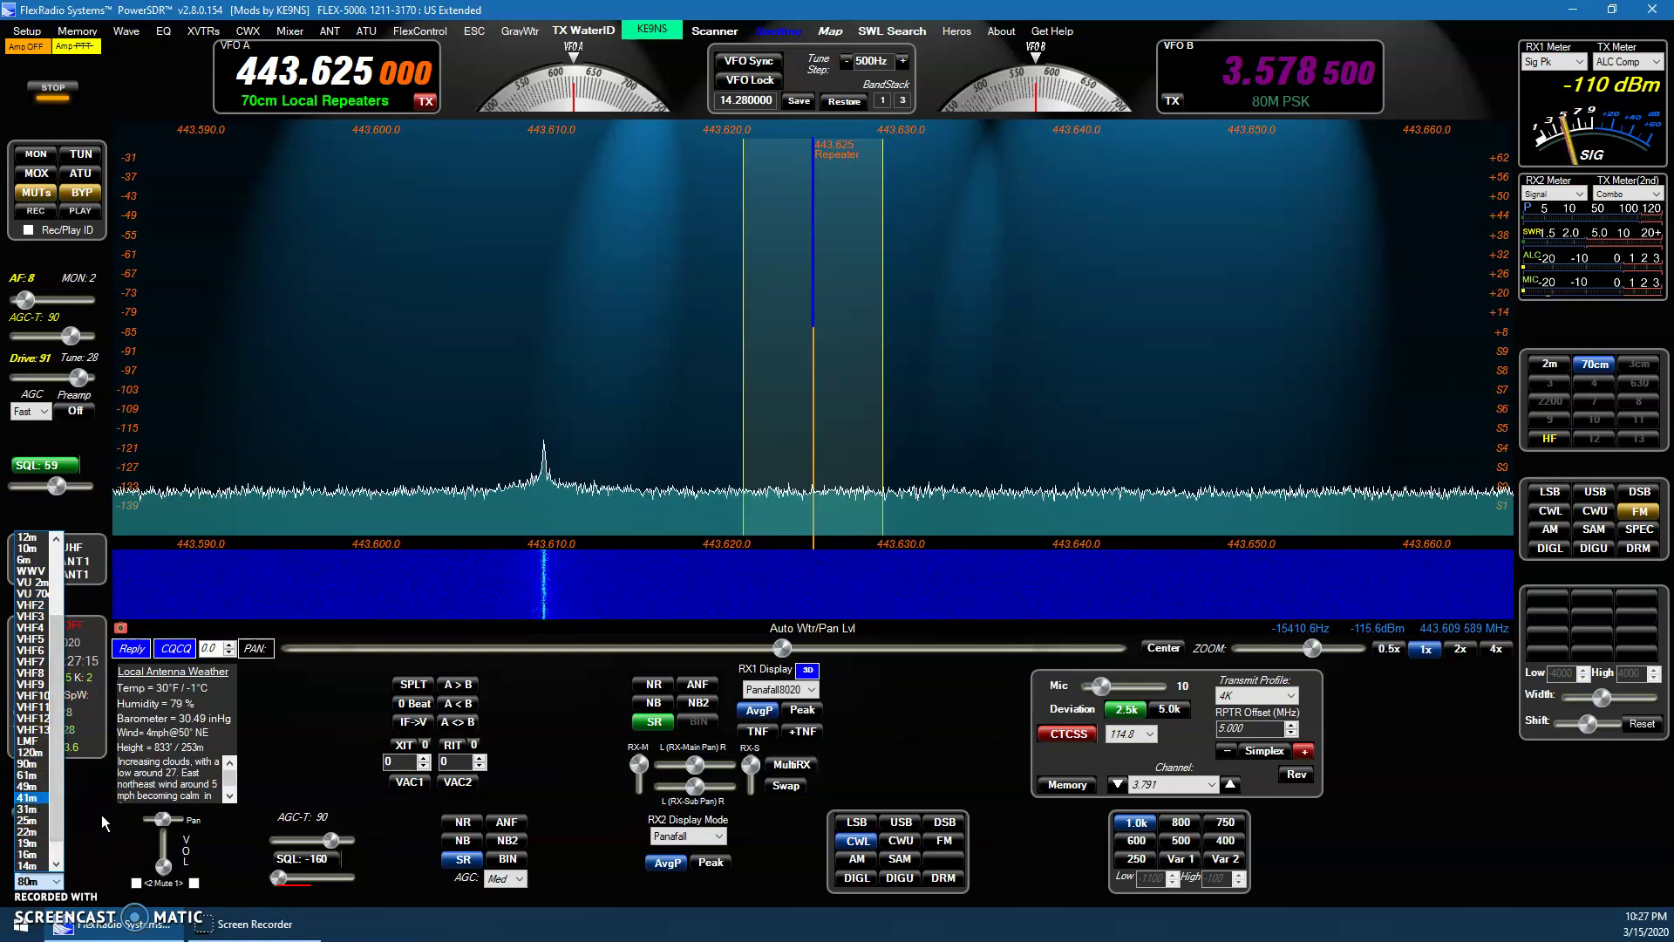
key(Escape)
click(80, 842)
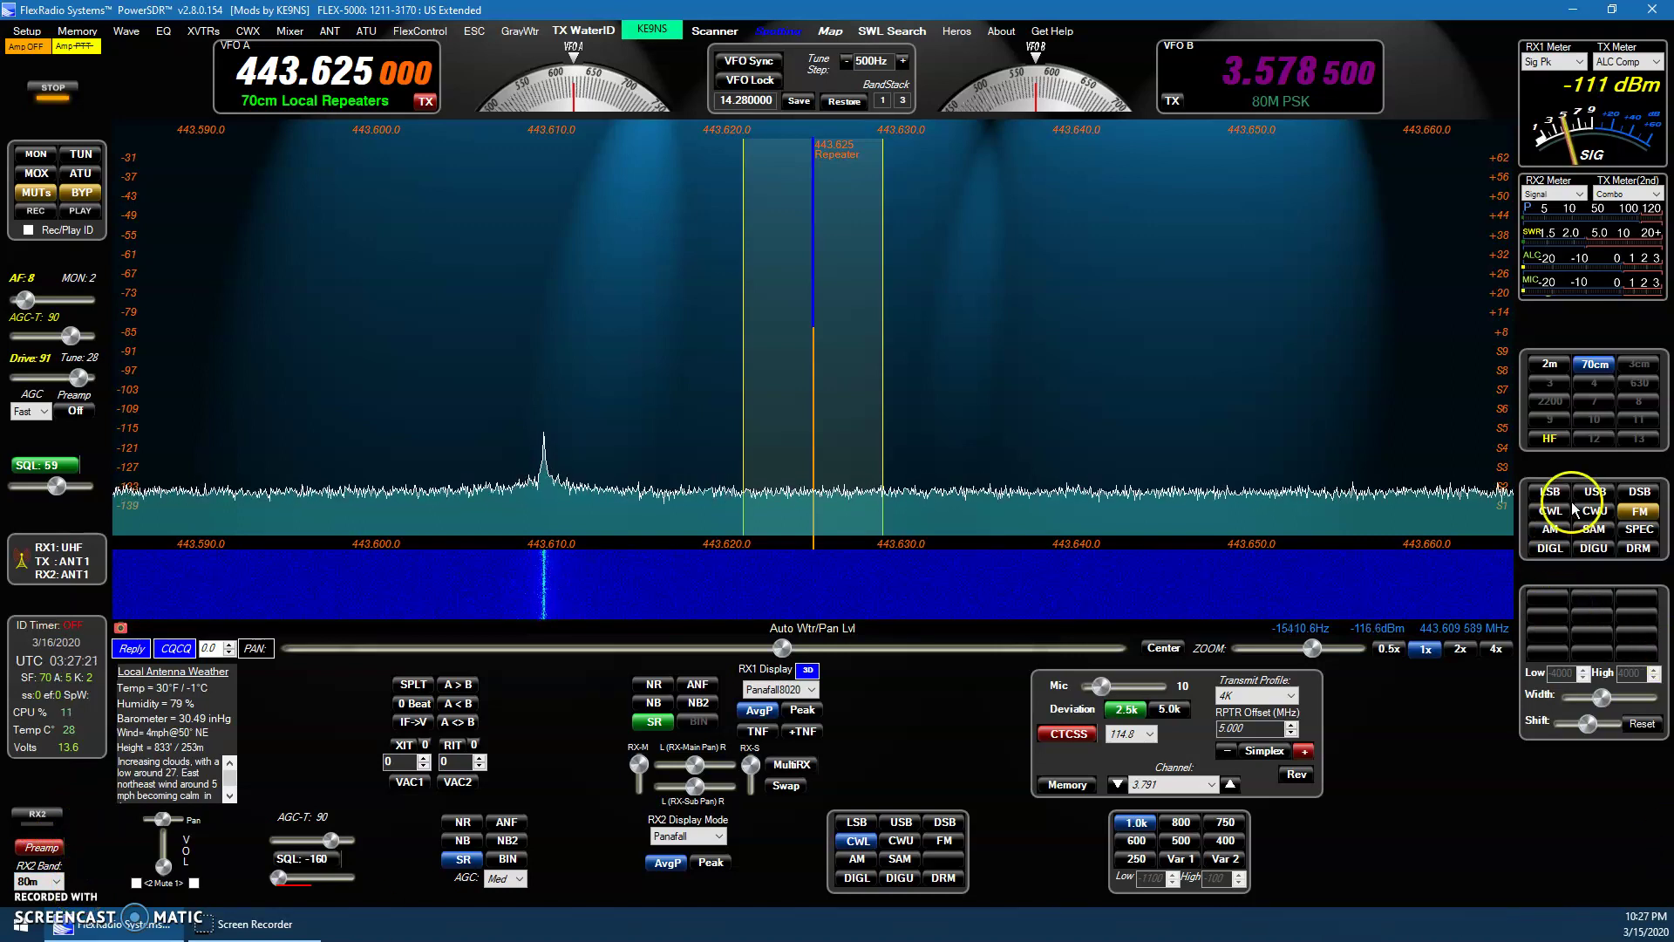
Tune to the 40 m band and show the 28-Band TX equalizer settings.
click(1549, 438)
click(1595, 385)
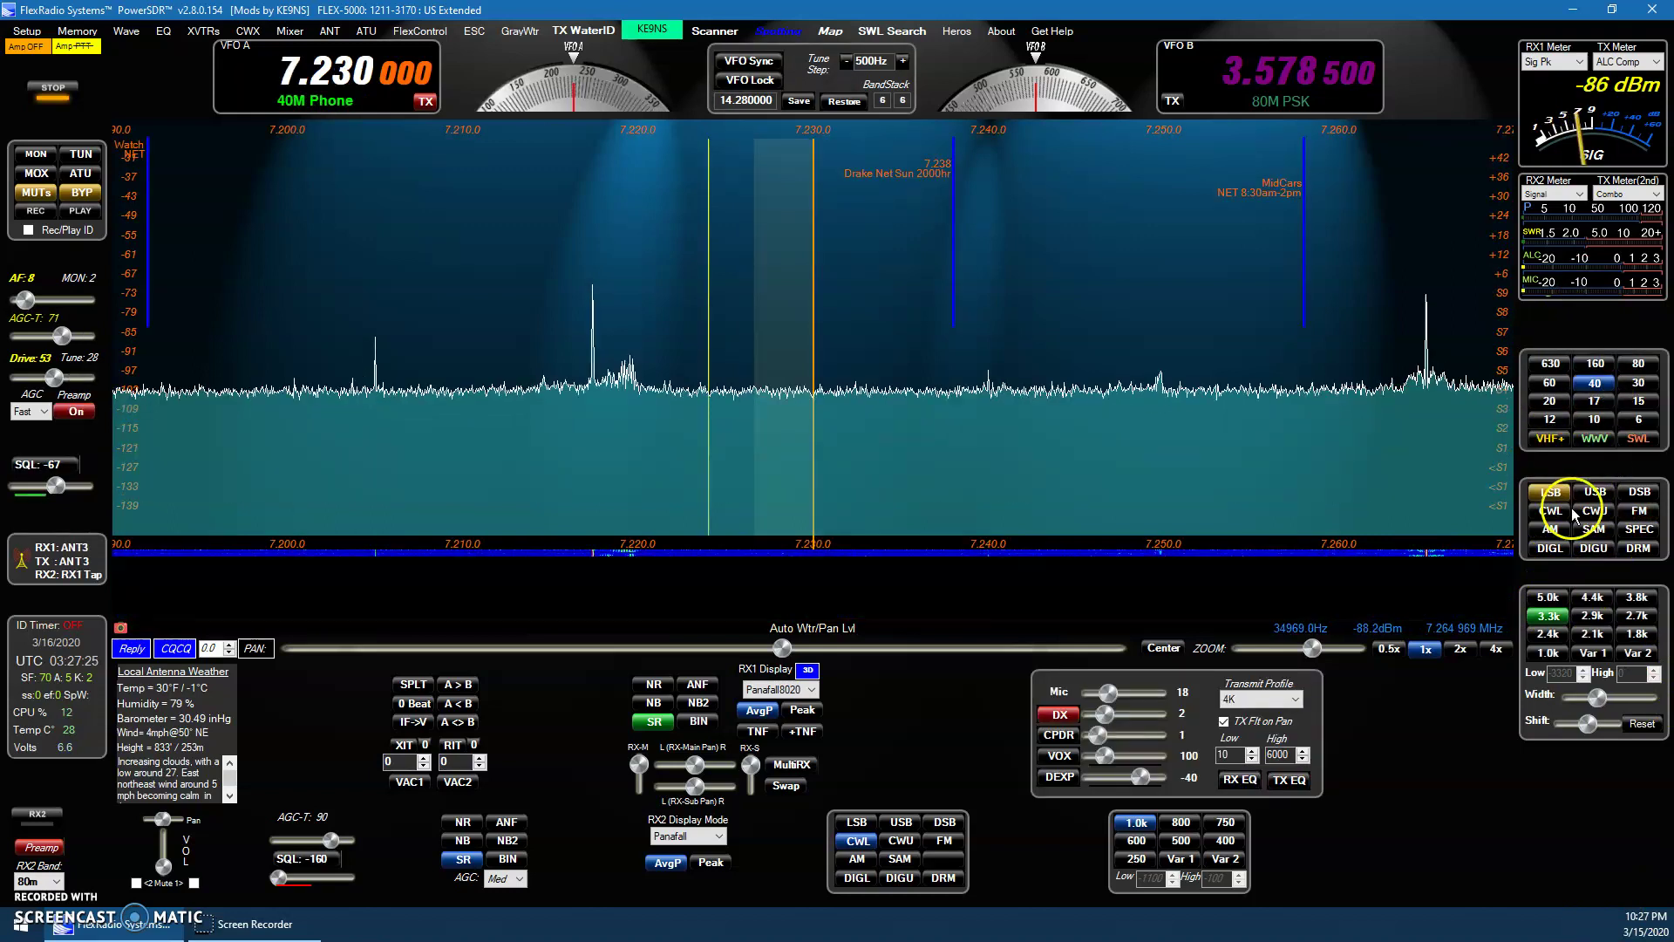
click(1288, 777)
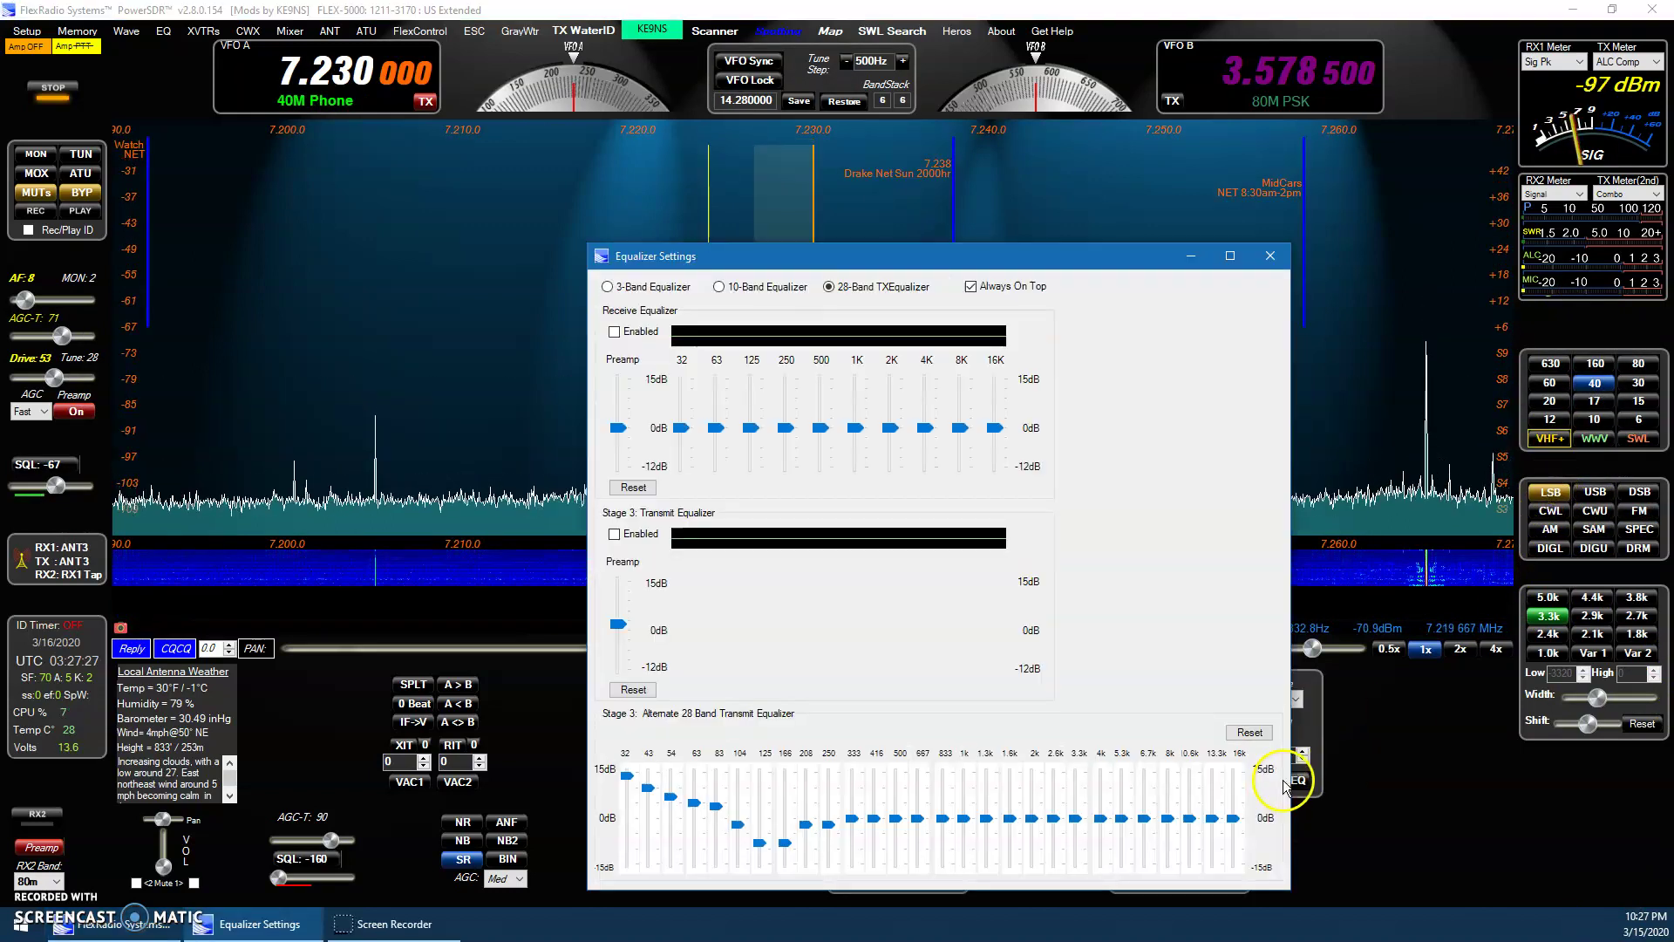
drag(1028, 255, 1057, 256)
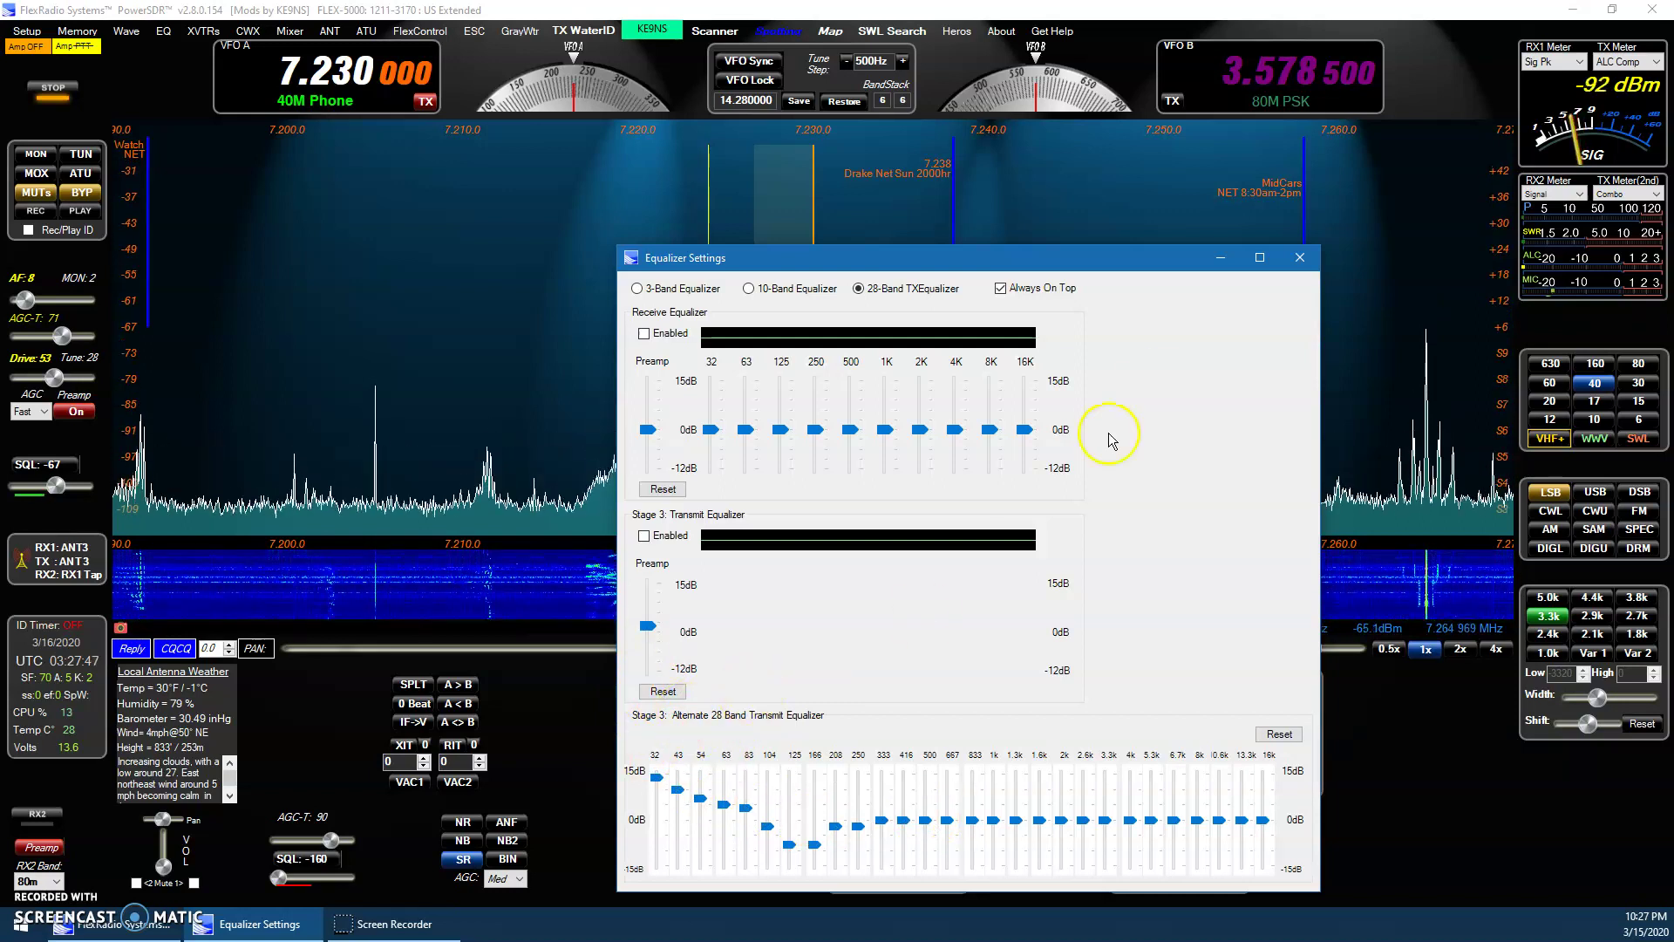
Close the equalizer and browse Setup's General Hardware Config, Options and User Interface pages.
click(1317, 257)
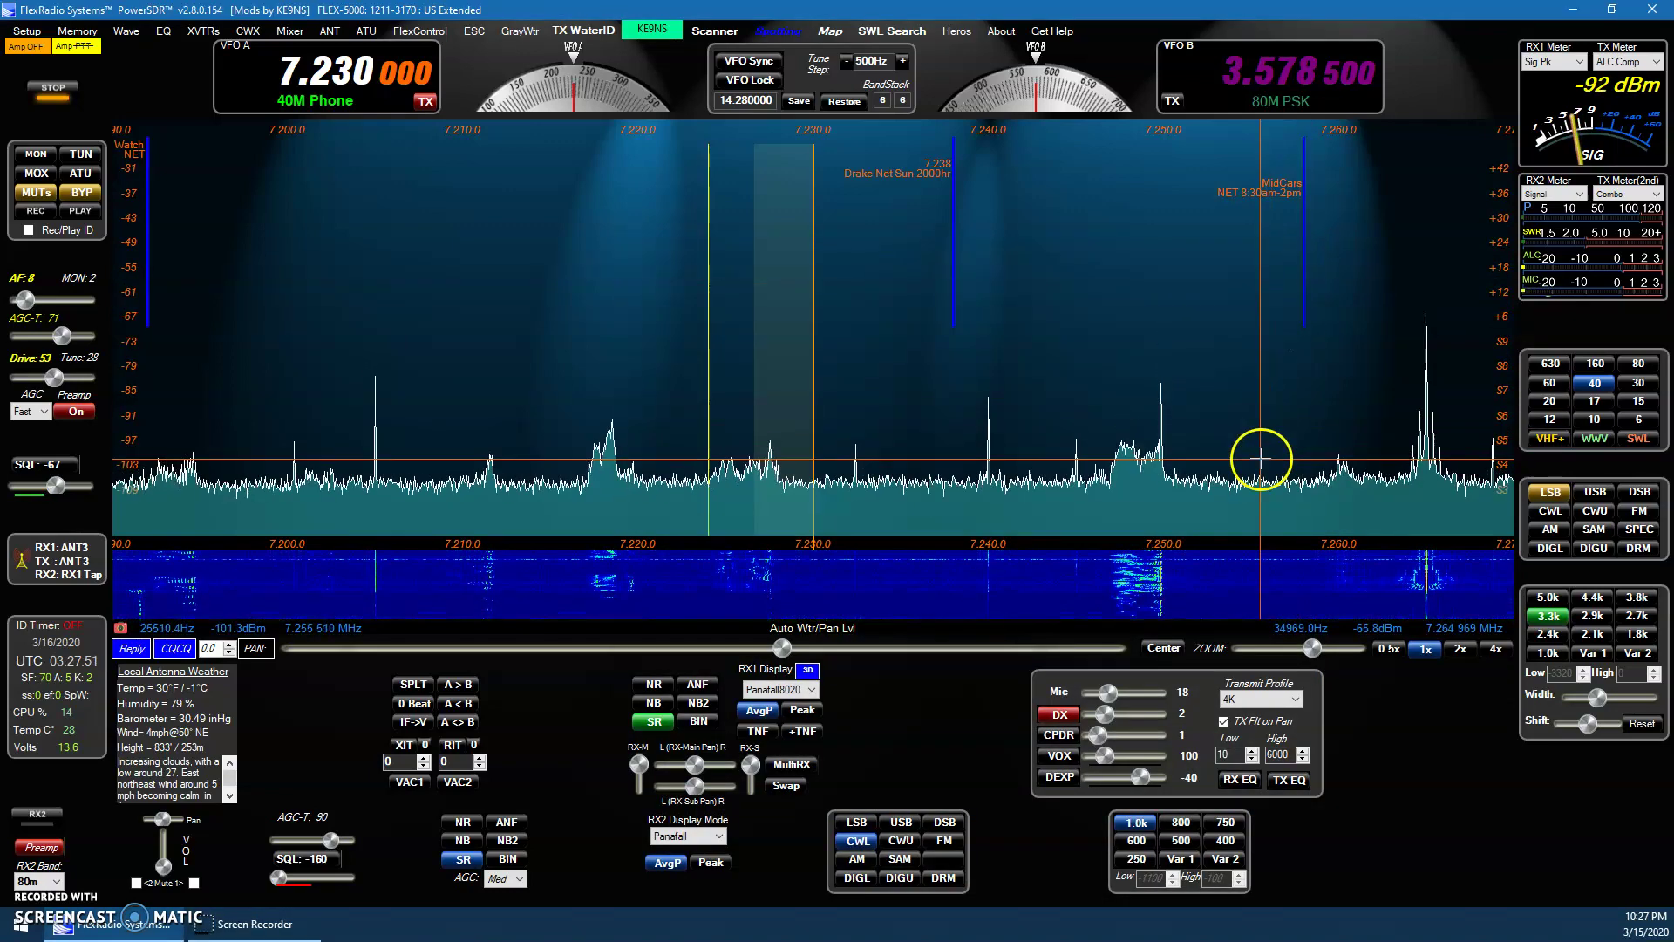
click(17, 37)
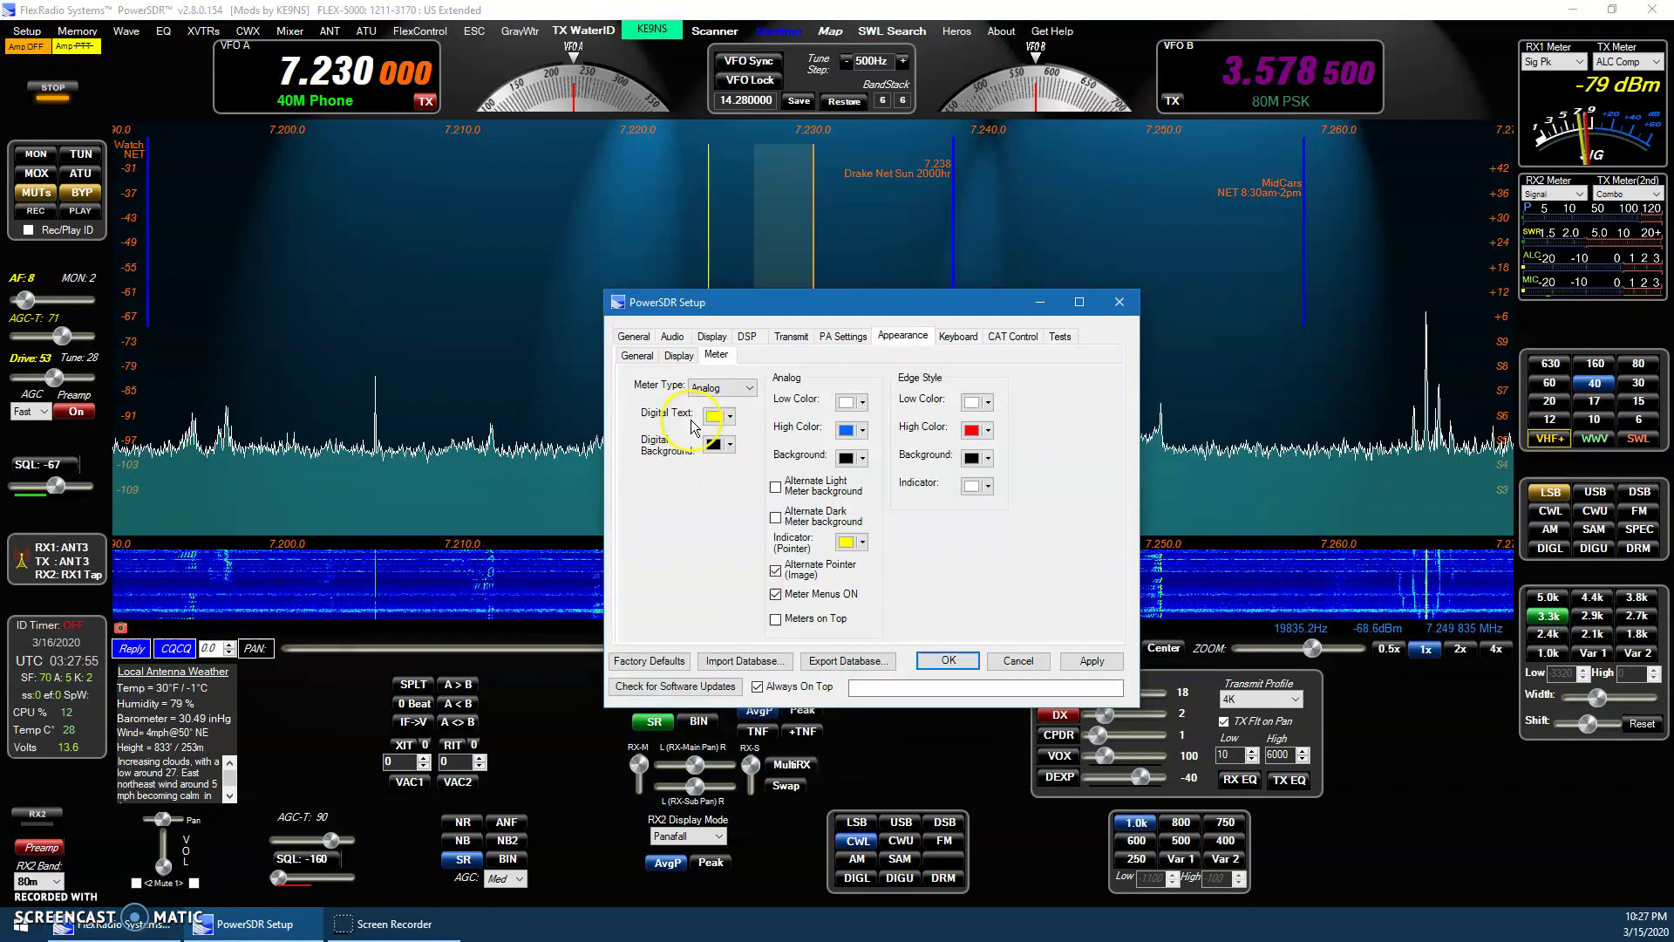
click(634, 336)
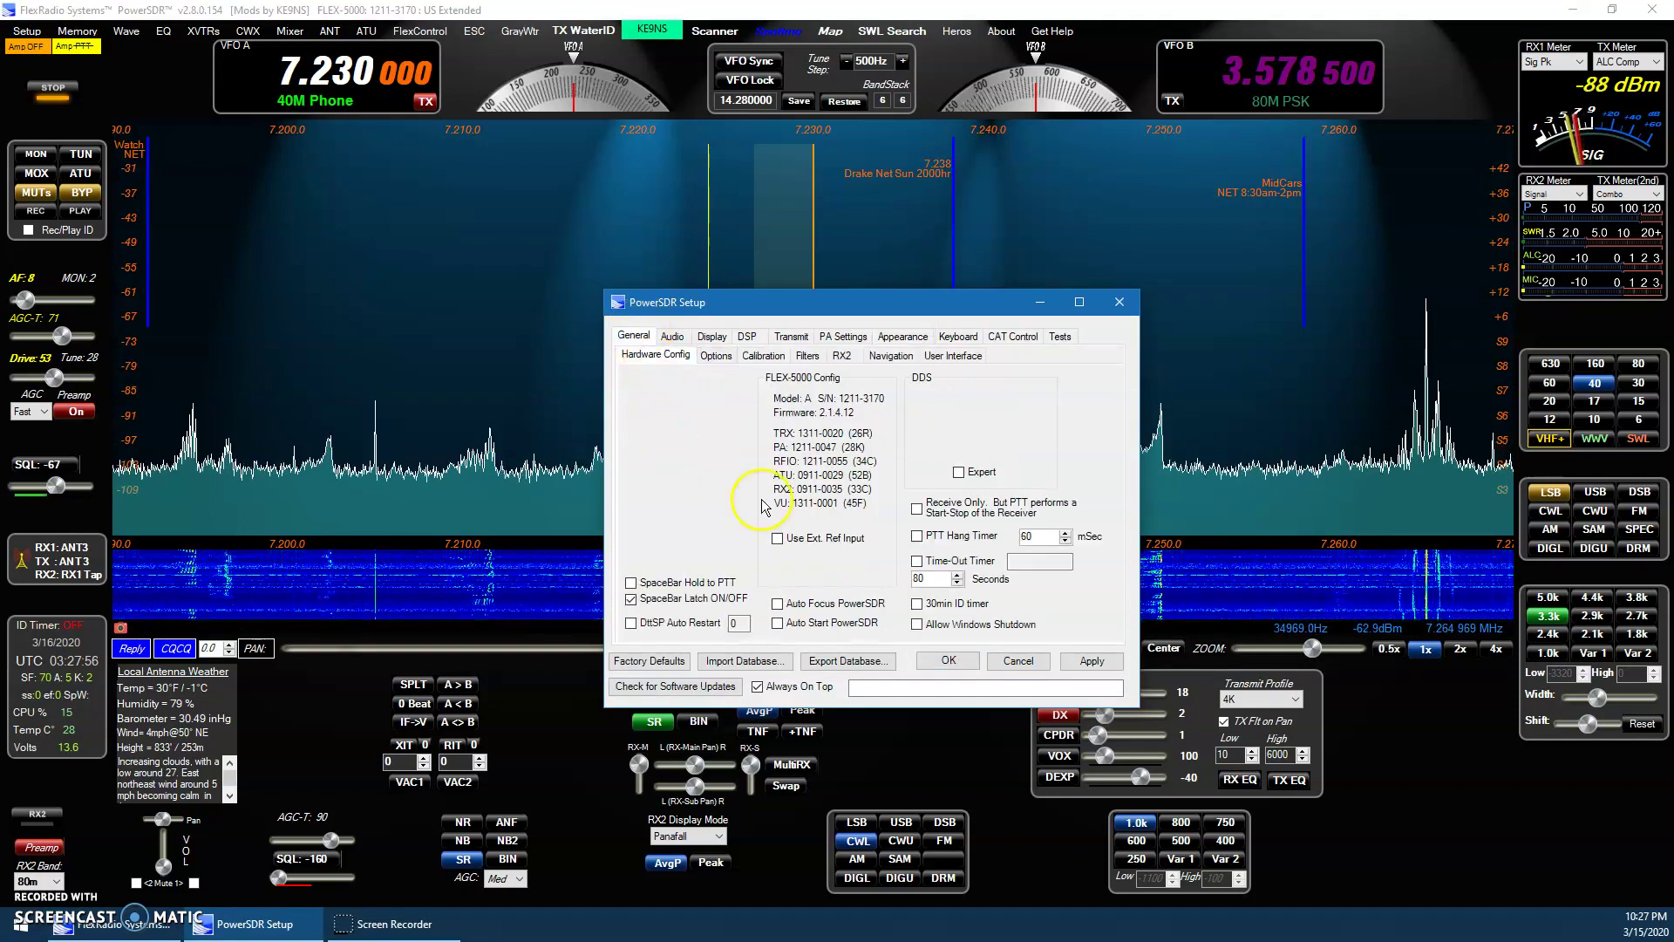
click(715, 355)
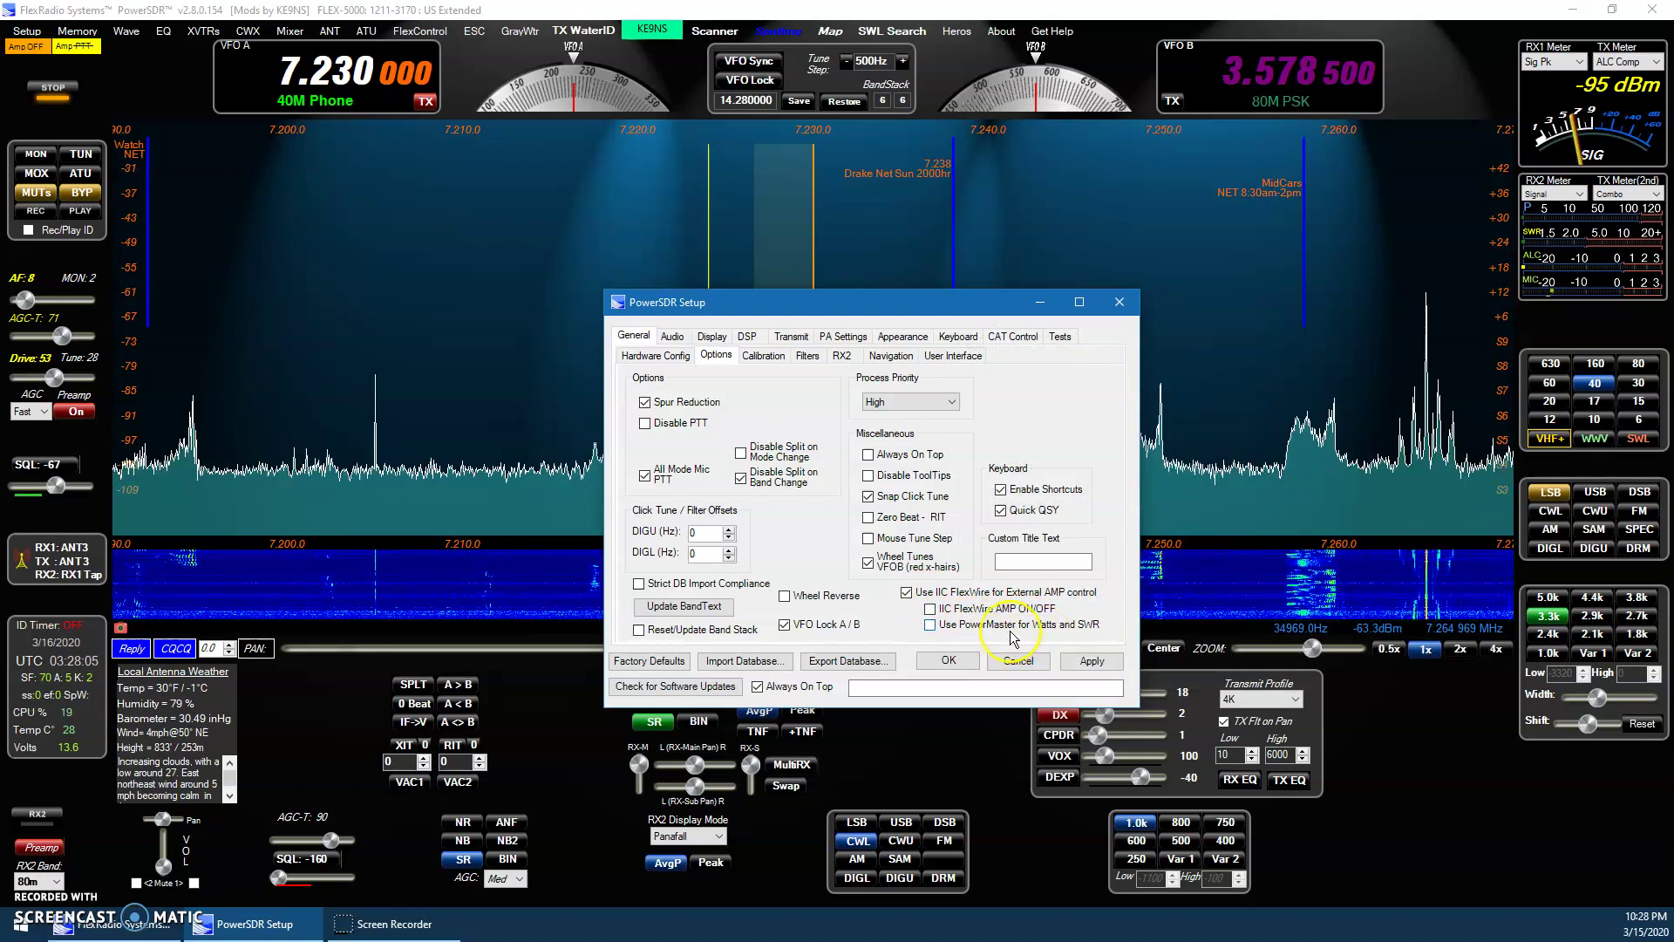
click(952, 354)
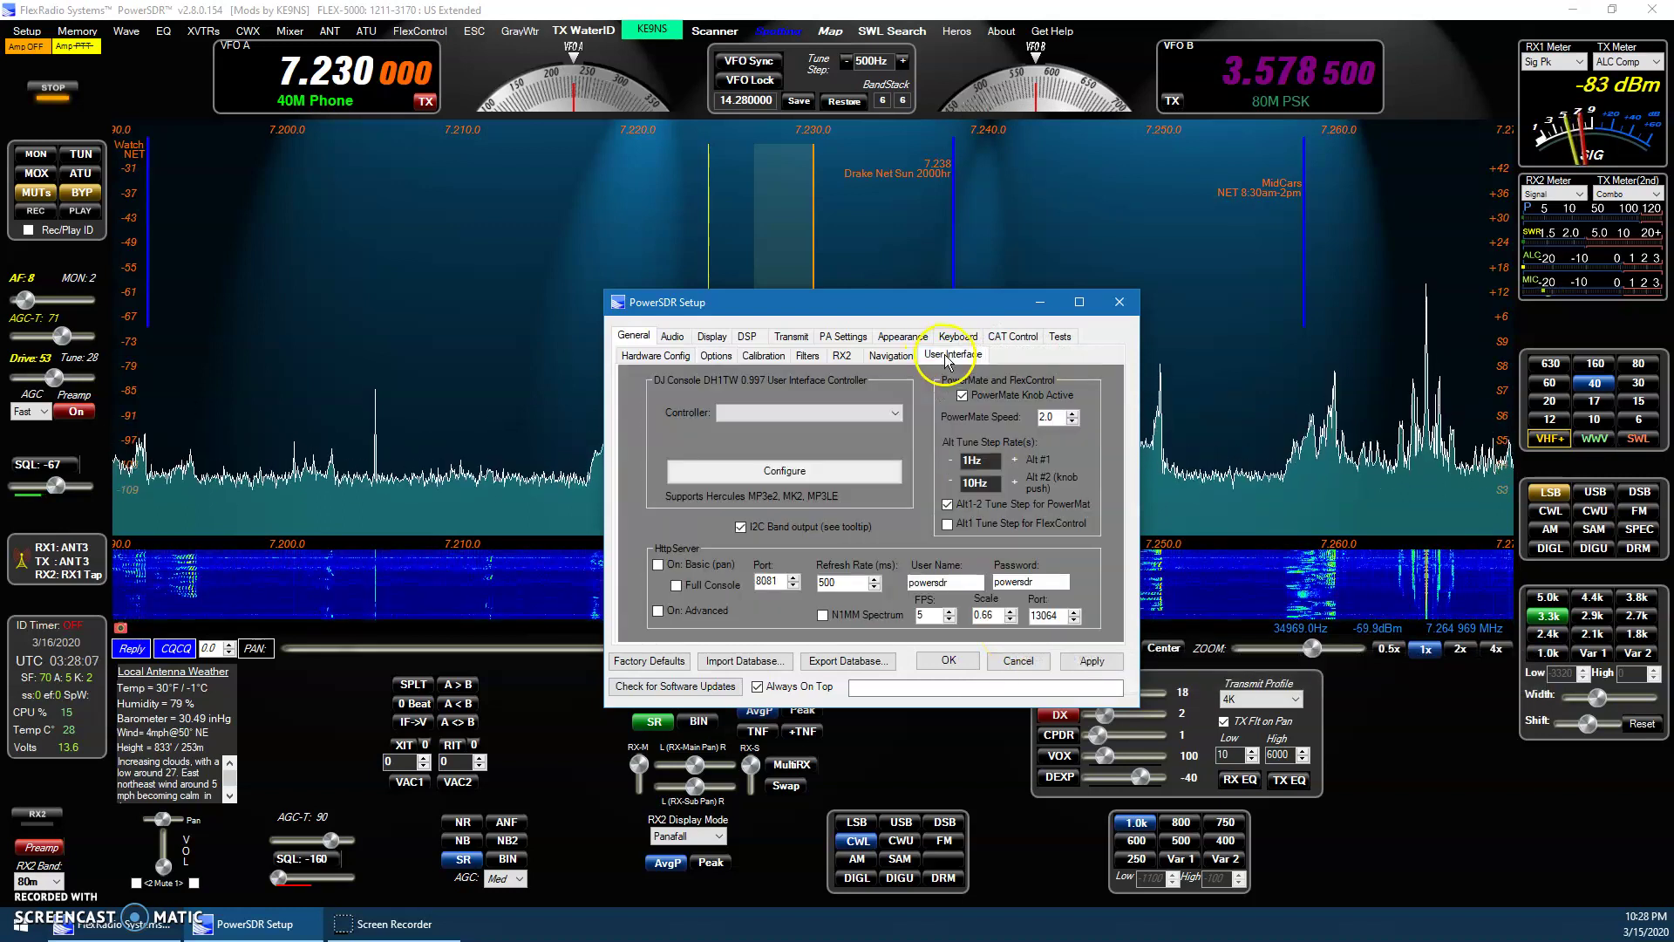
mouse_move(844, 537)
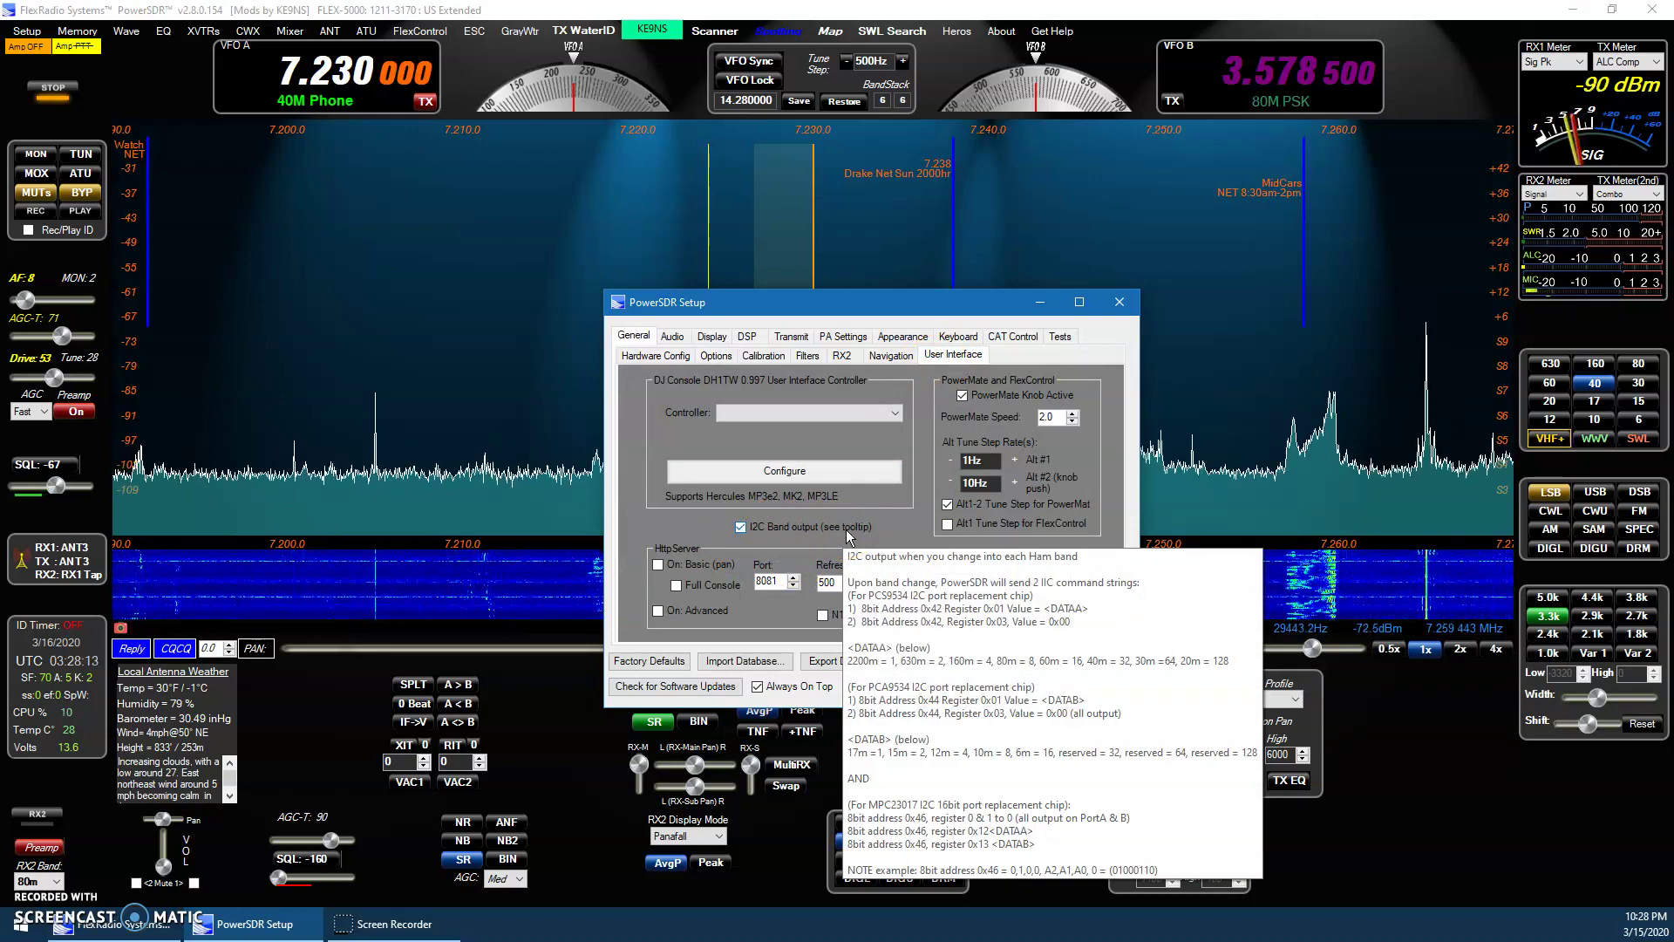
Close Setup and try the RX1 3D panadapter display, then turn it off.
click(1115, 311)
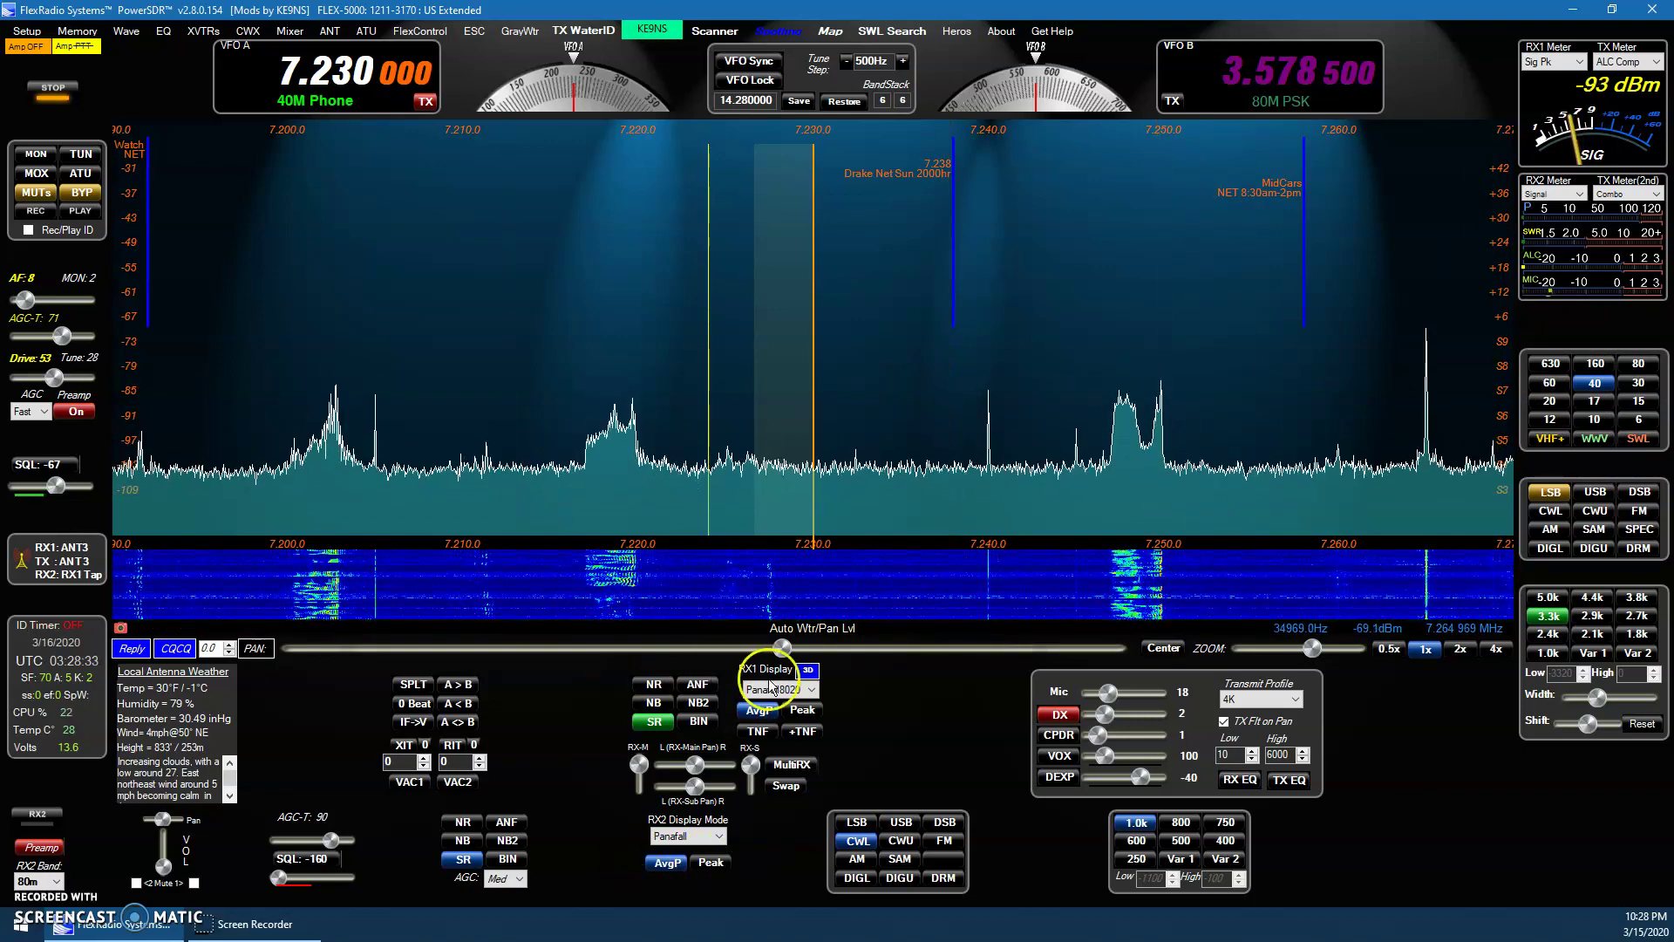
click(814, 672)
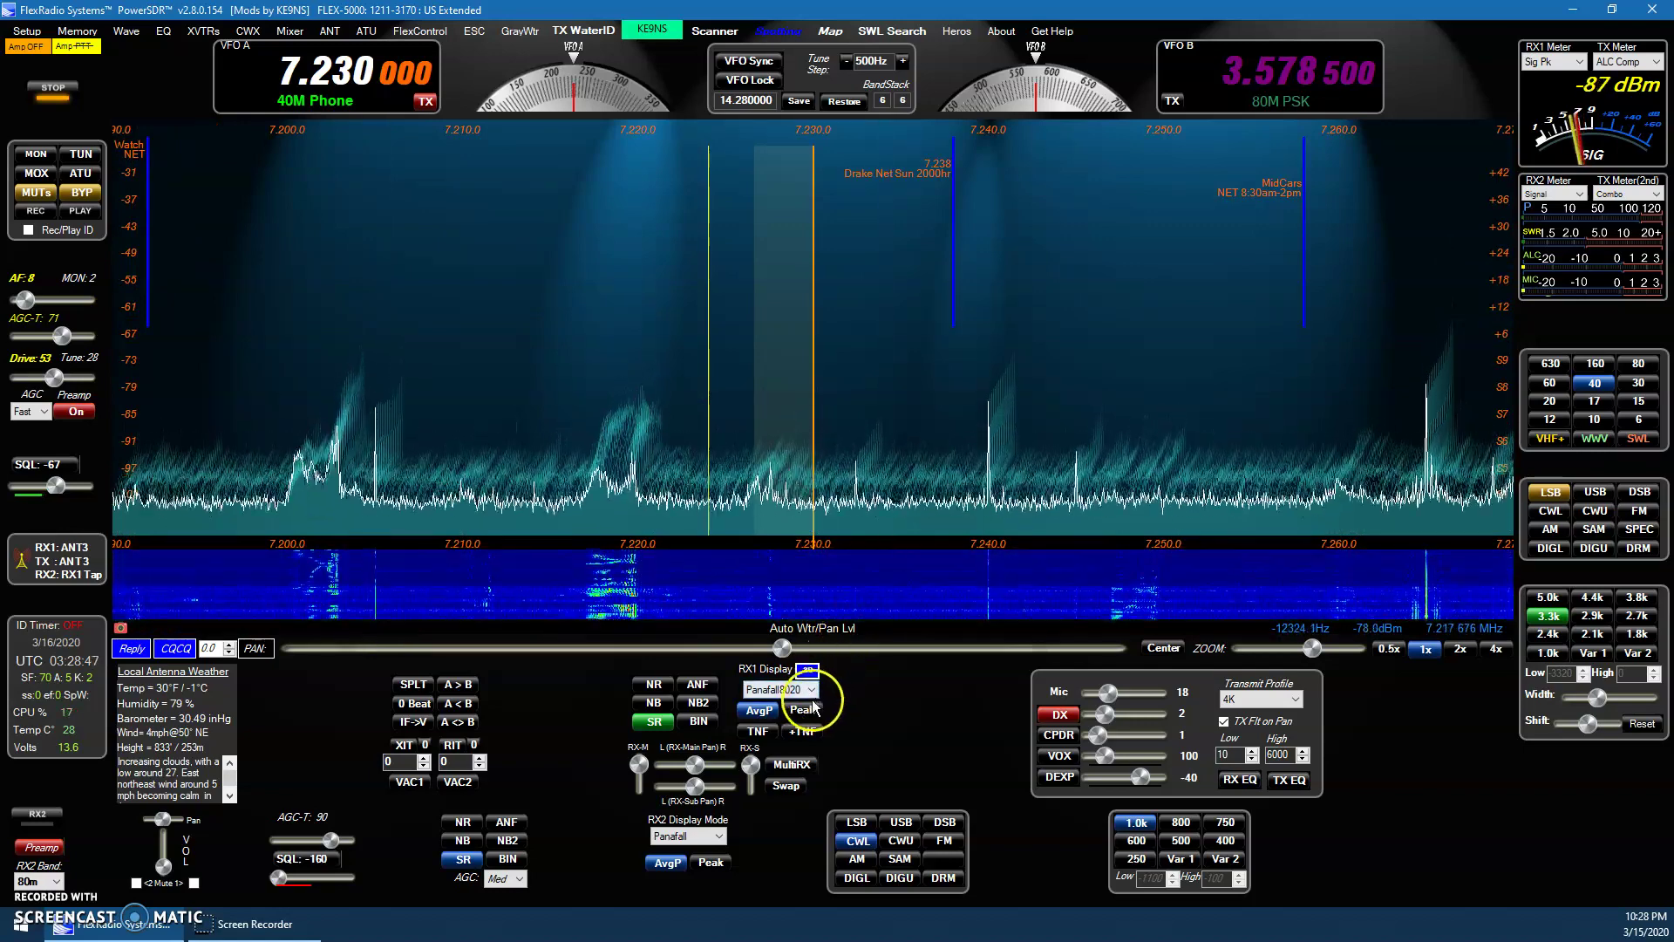
click(808, 671)
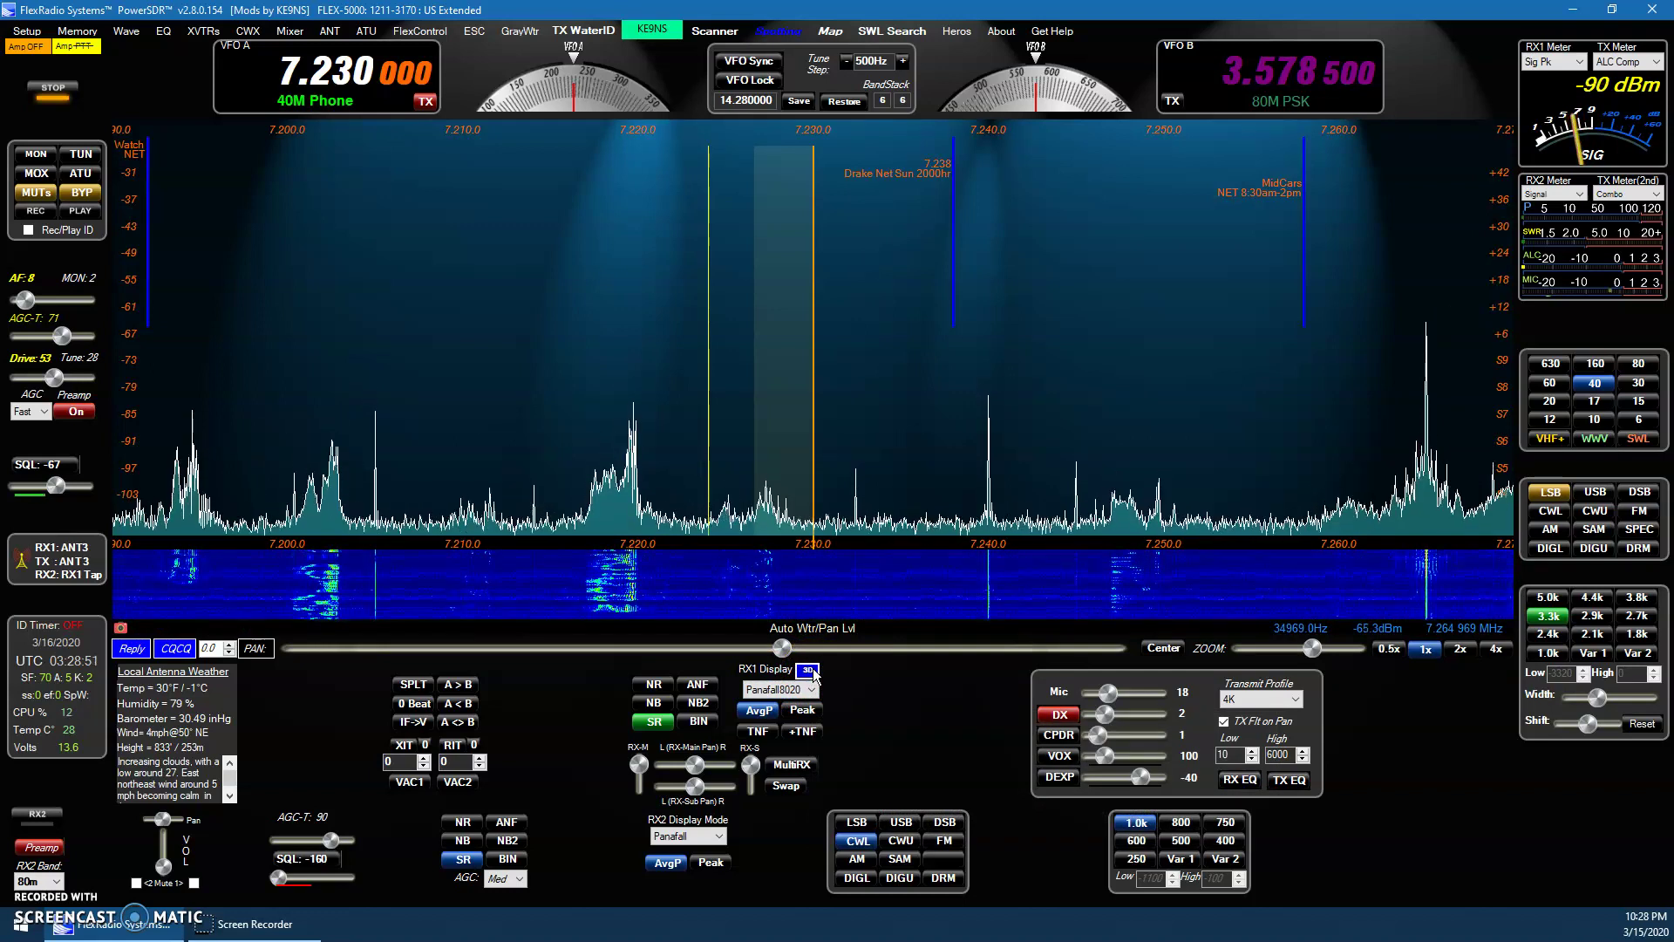
Enable VAC 1 in the audio settings and adjust its mic-mix and PTT-bypass options.
right_click(409, 783)
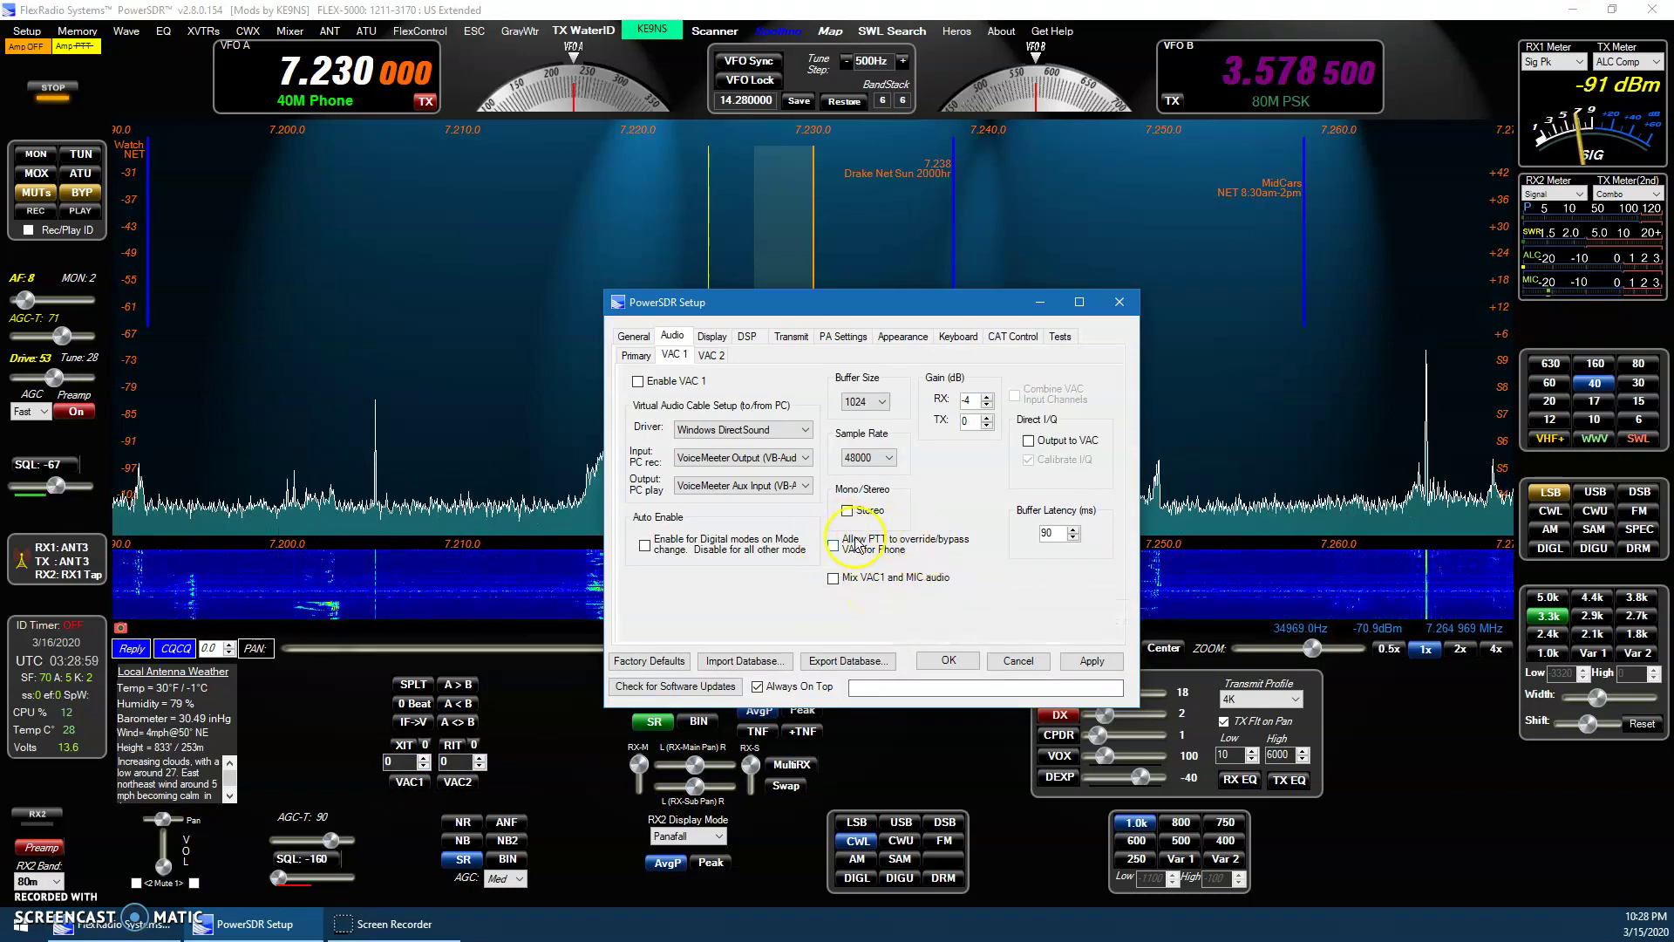
click(637, 382)
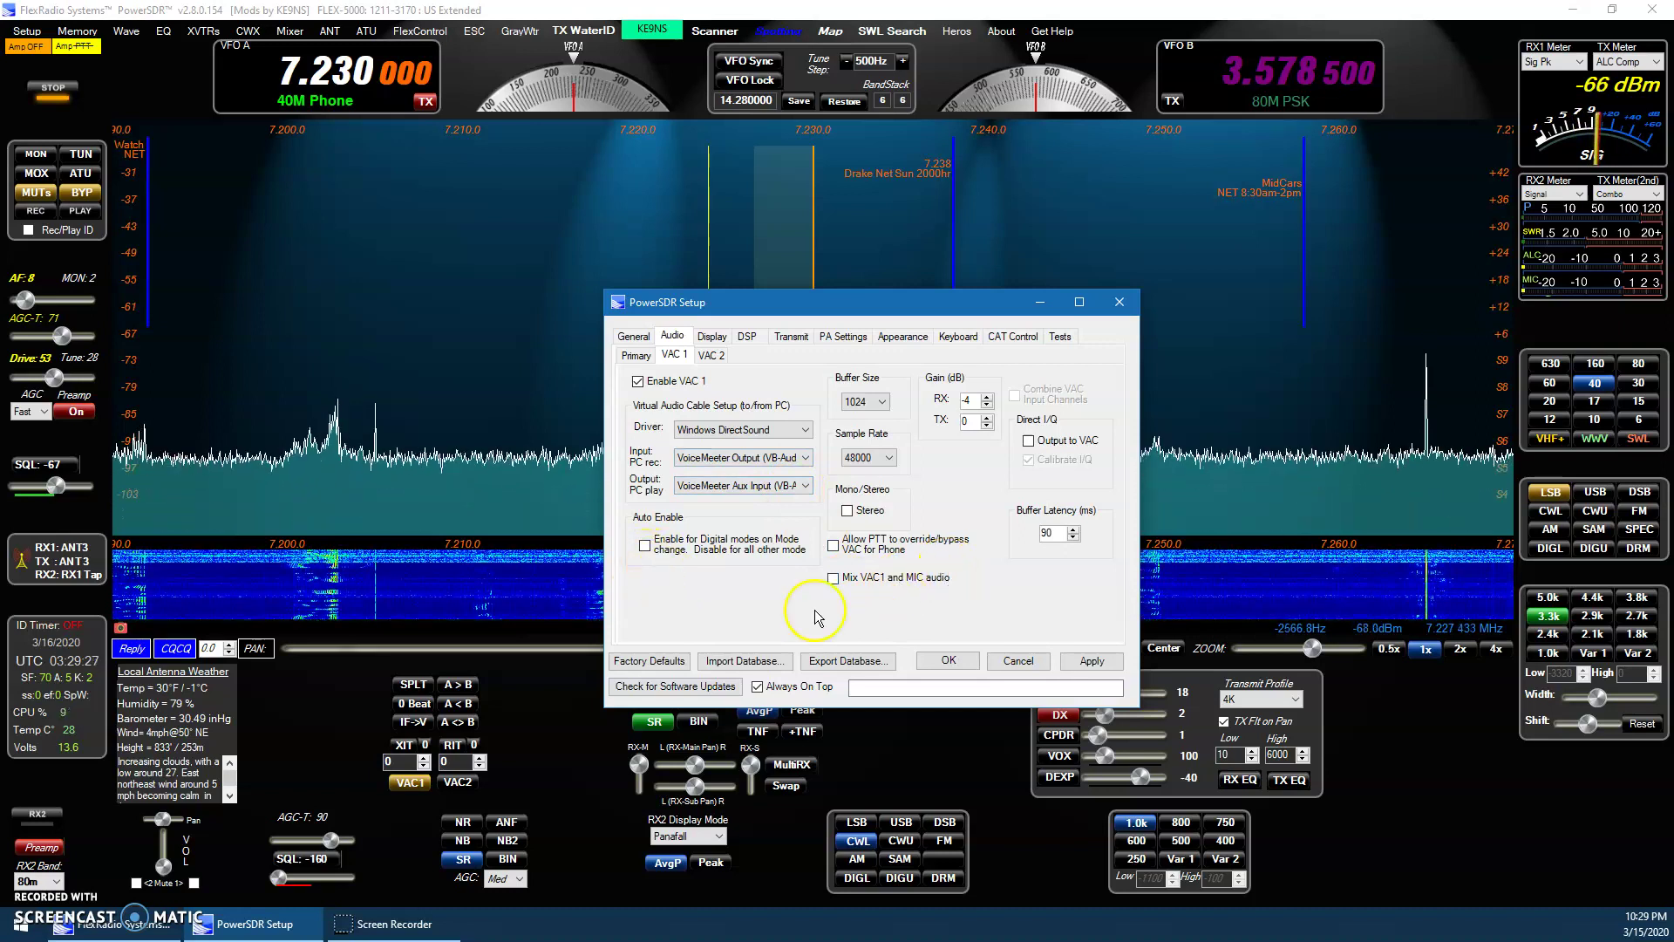
click(836, 581)
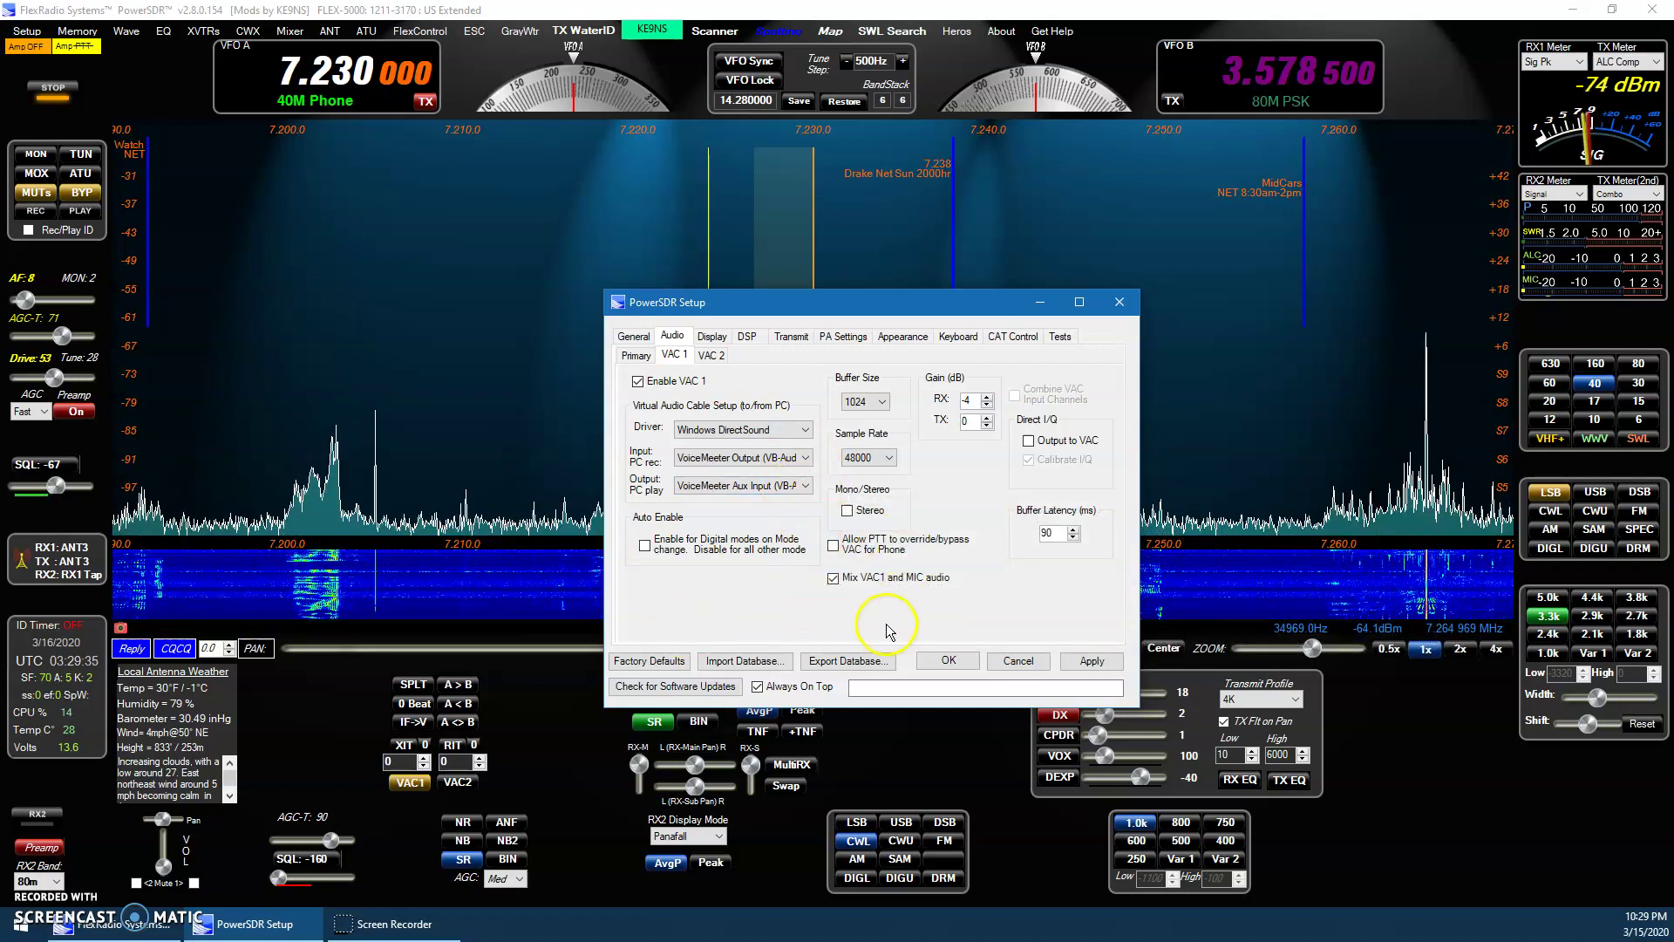
mouse_move(887, 621)
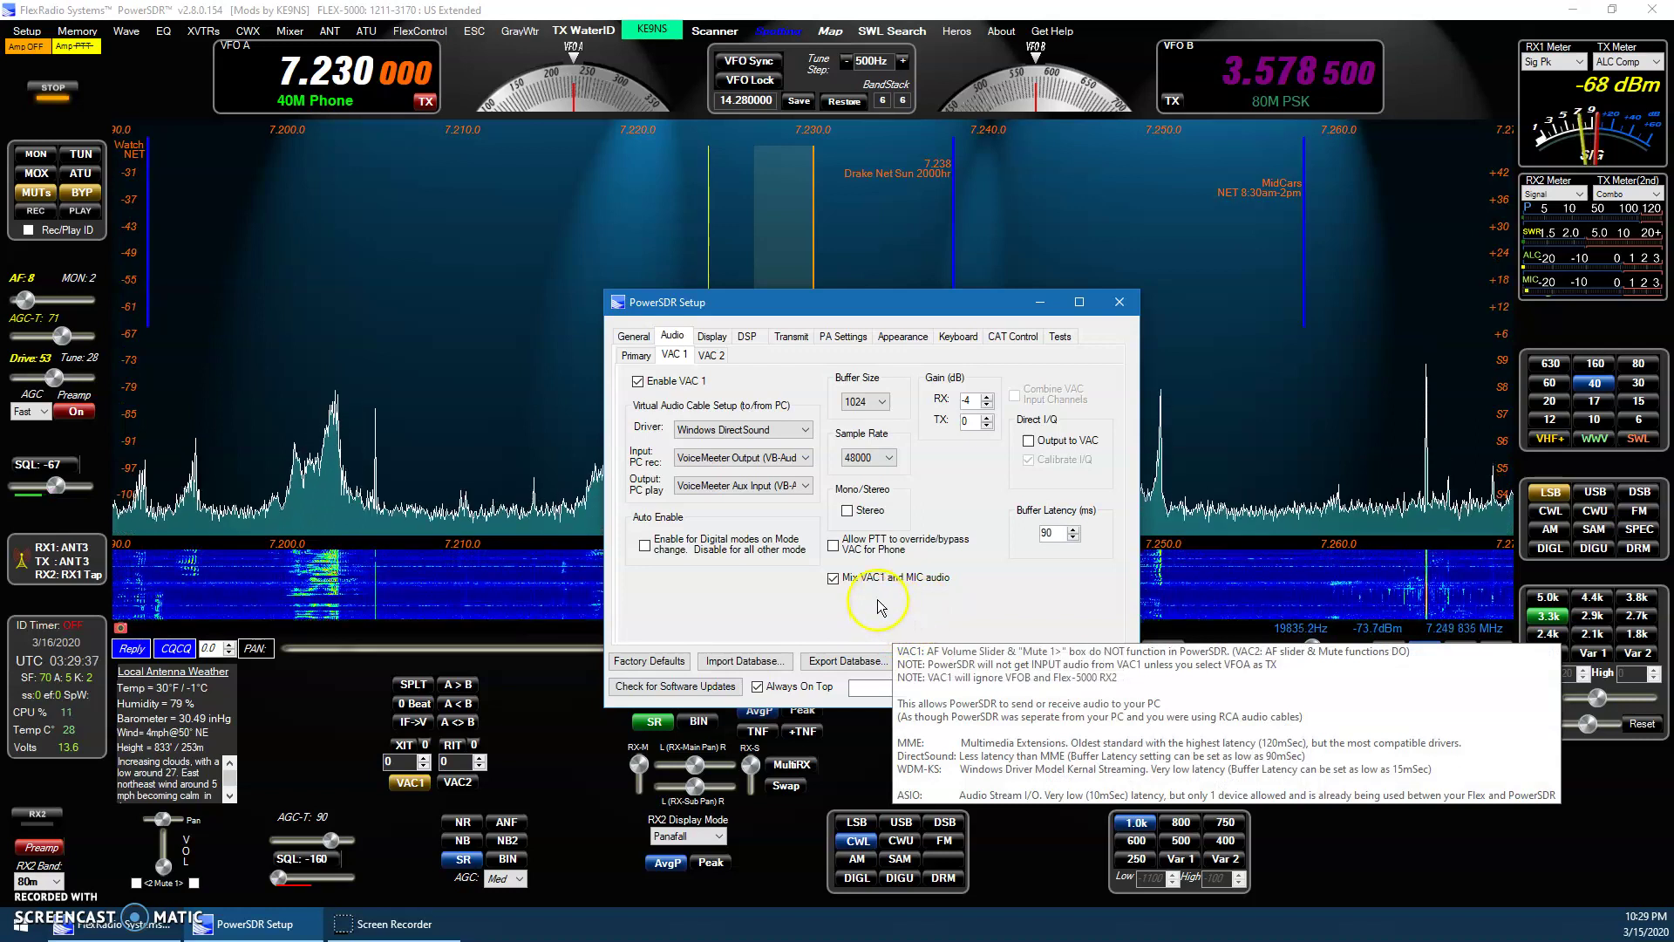
mouse_move(836, 591)
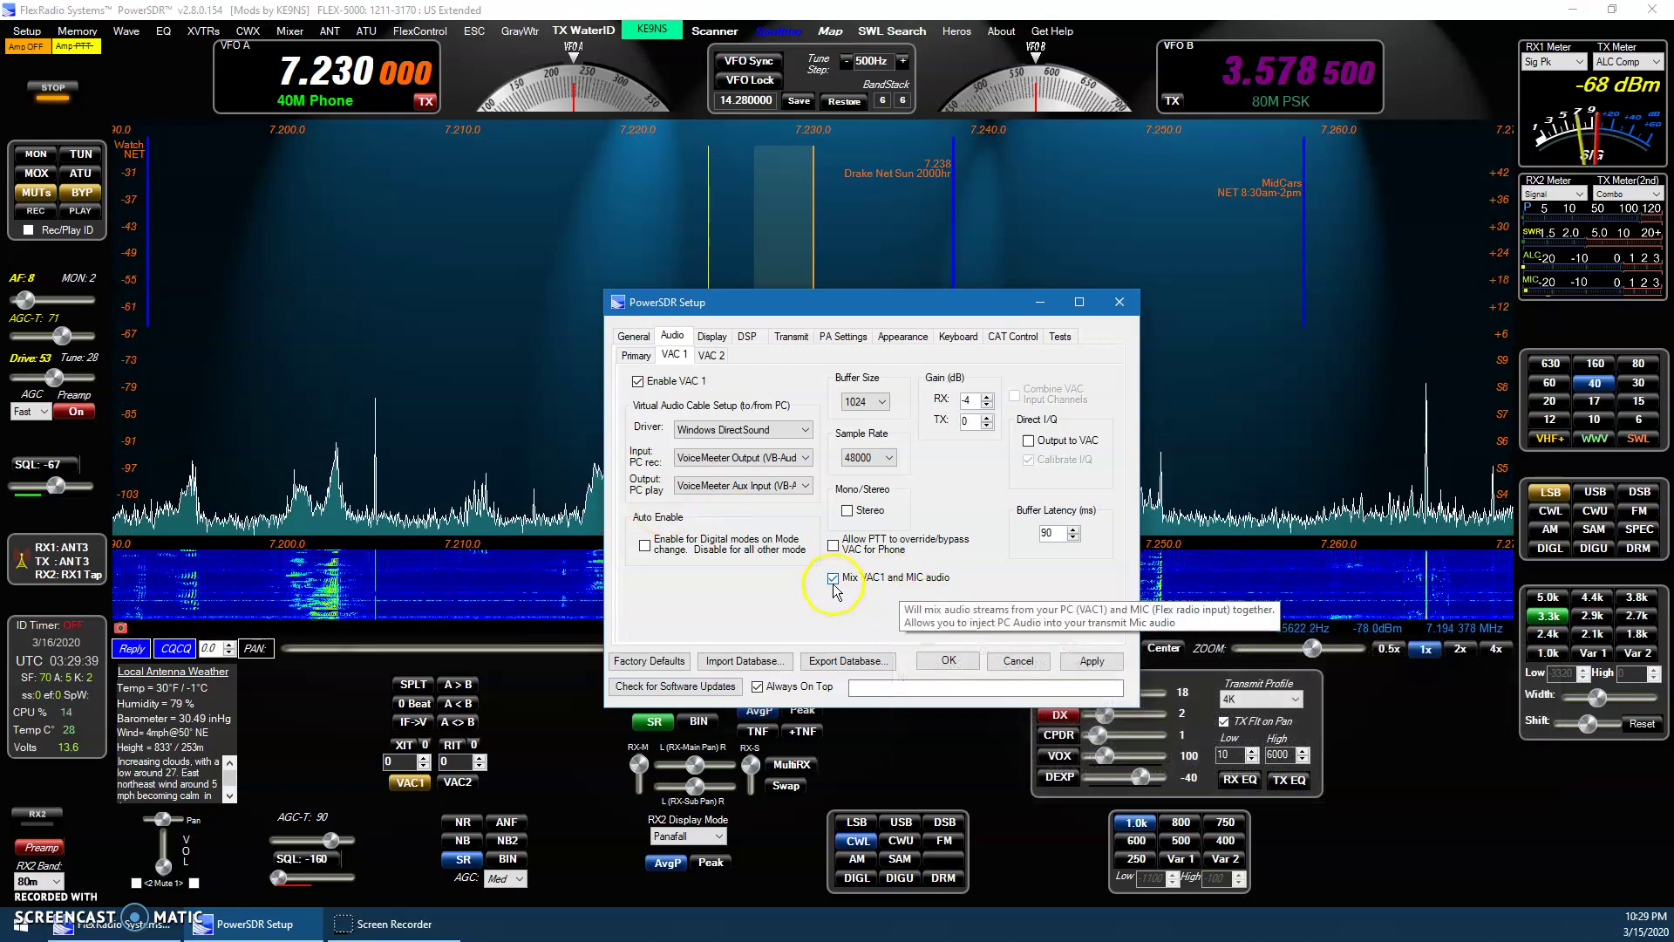
mouse_move(836, 541)
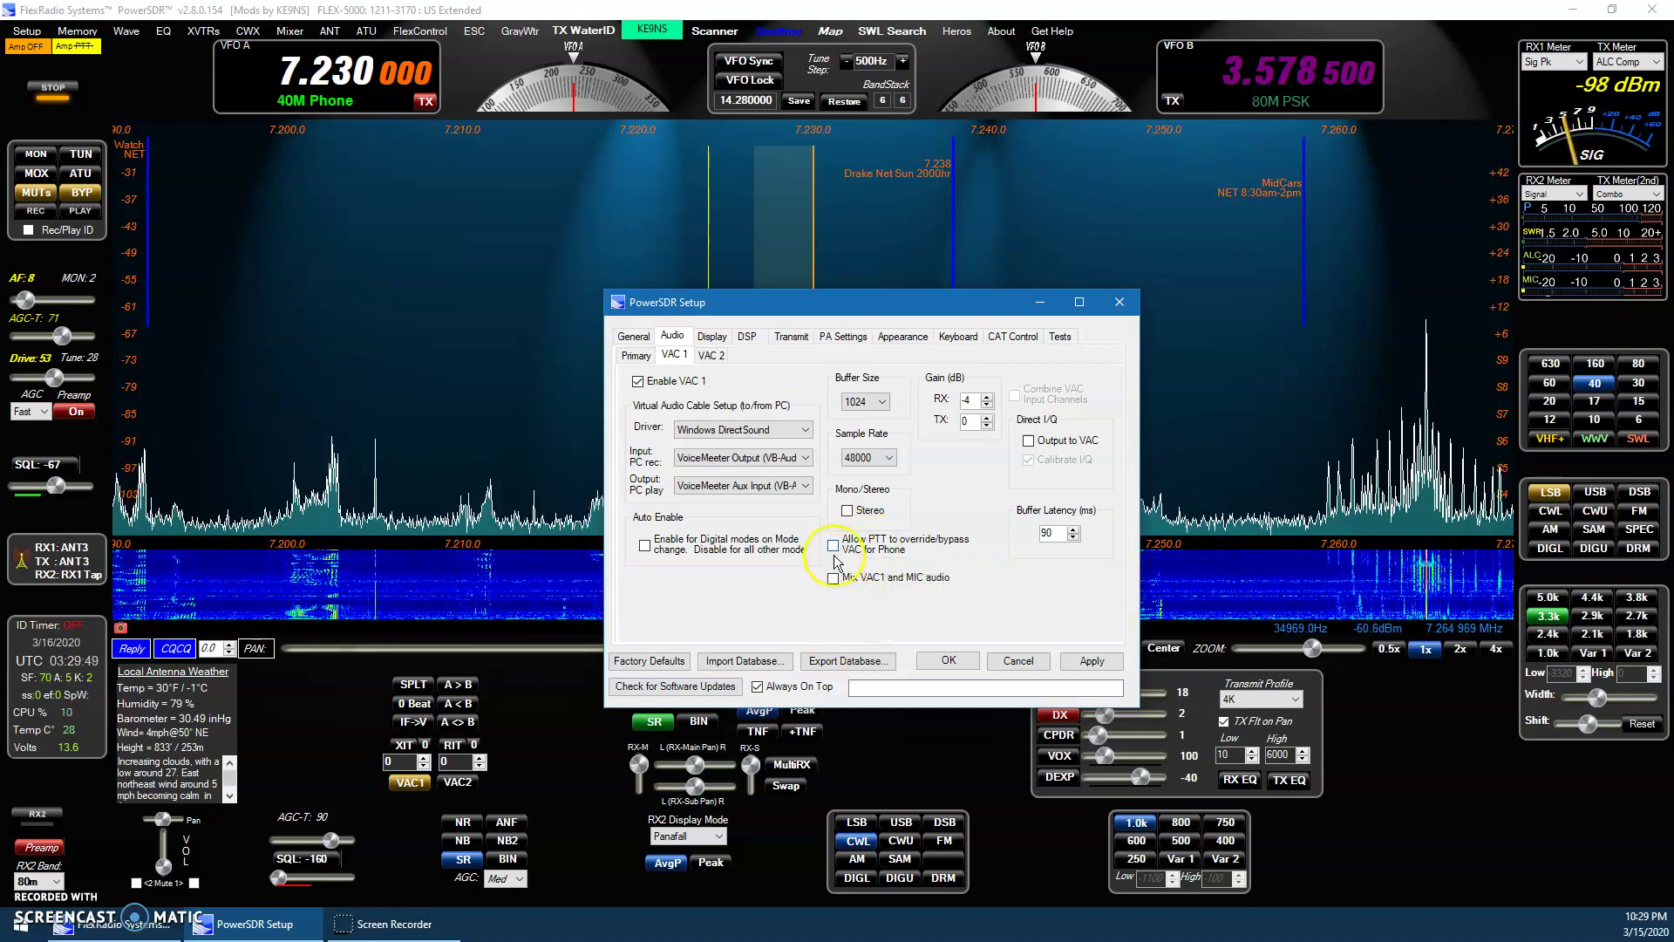
Save the VAC settings, give the RX1 meter a light face, and show meter appearance settings.
click(949, 664)
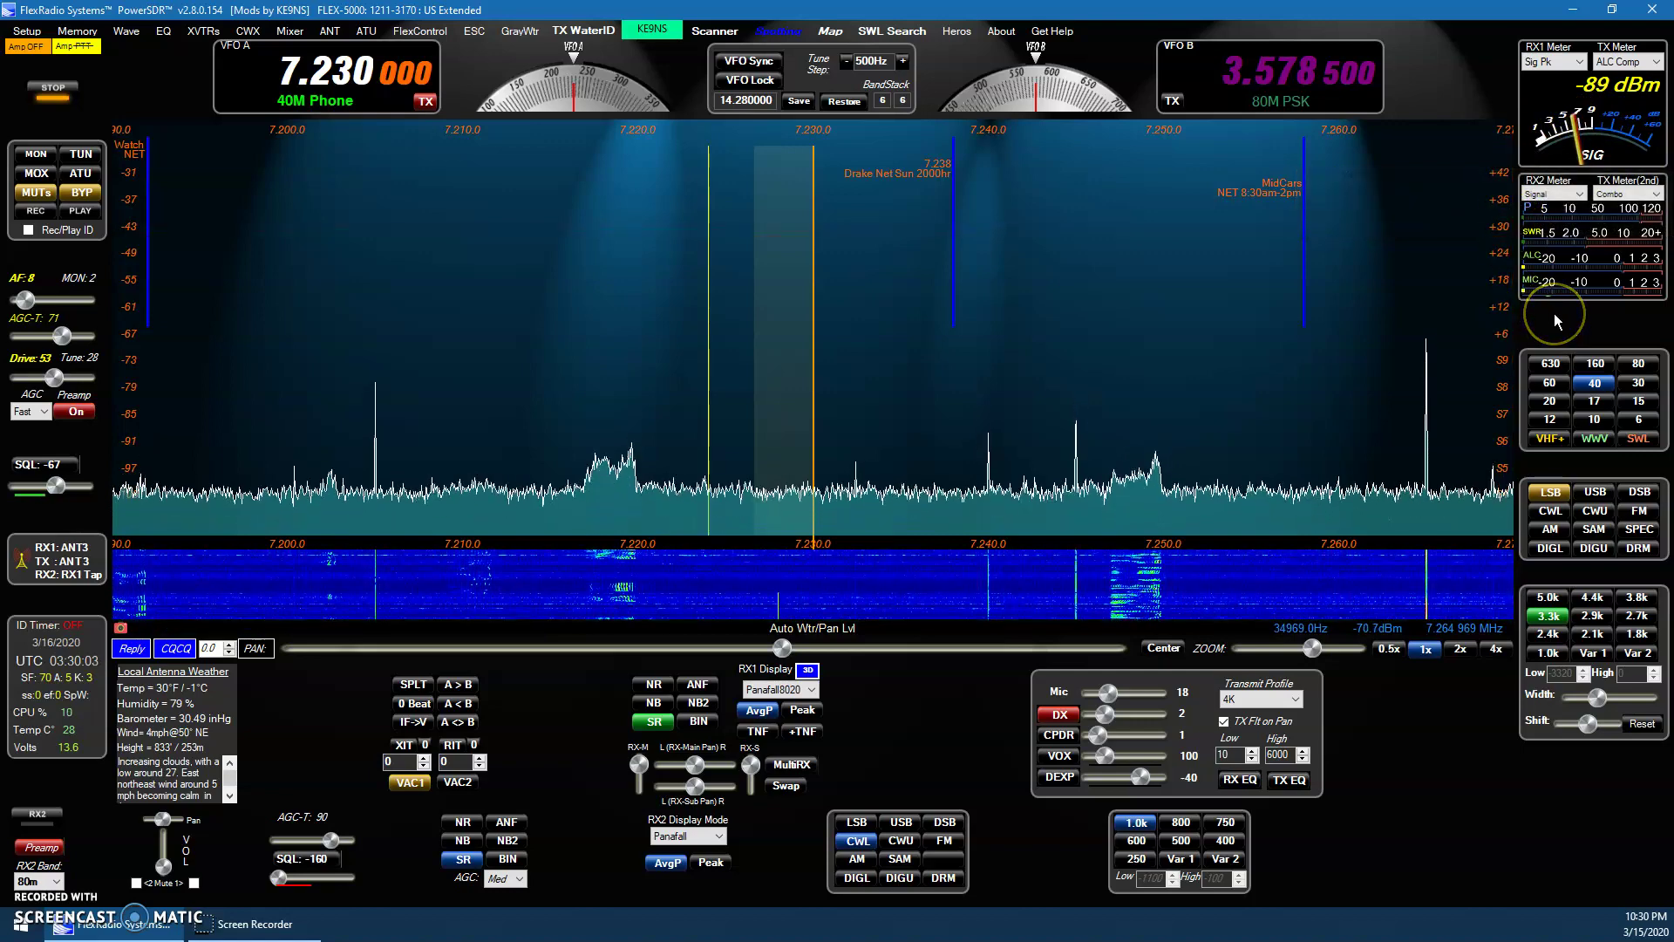
click(1624, 150)
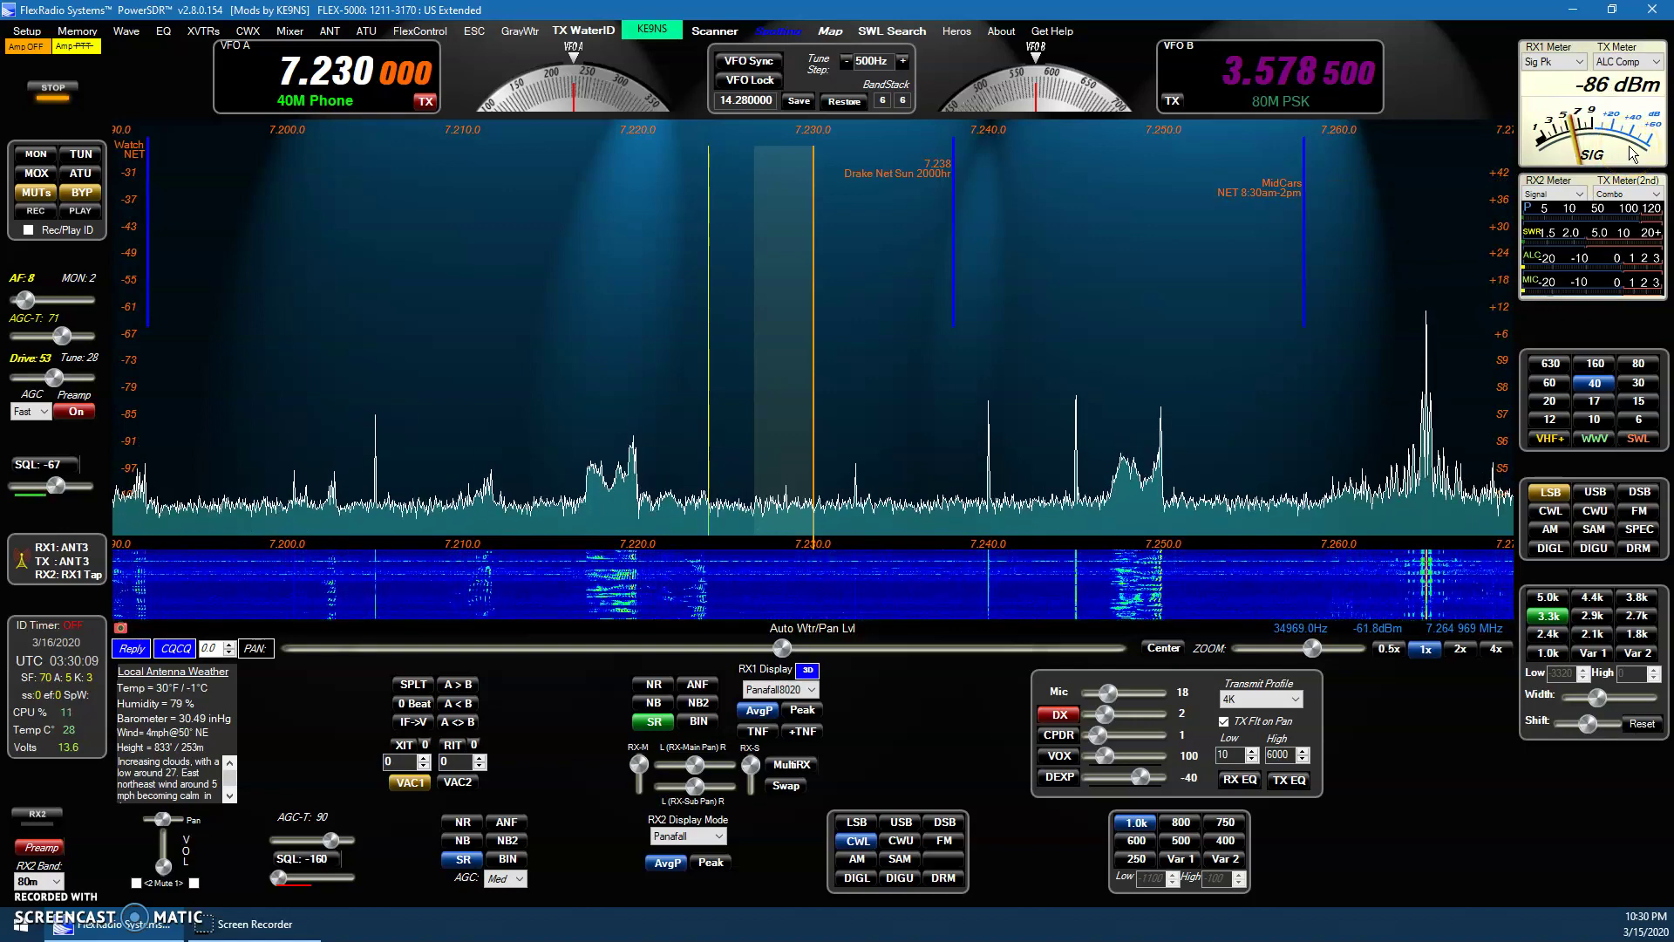
right_click(1616, 164)
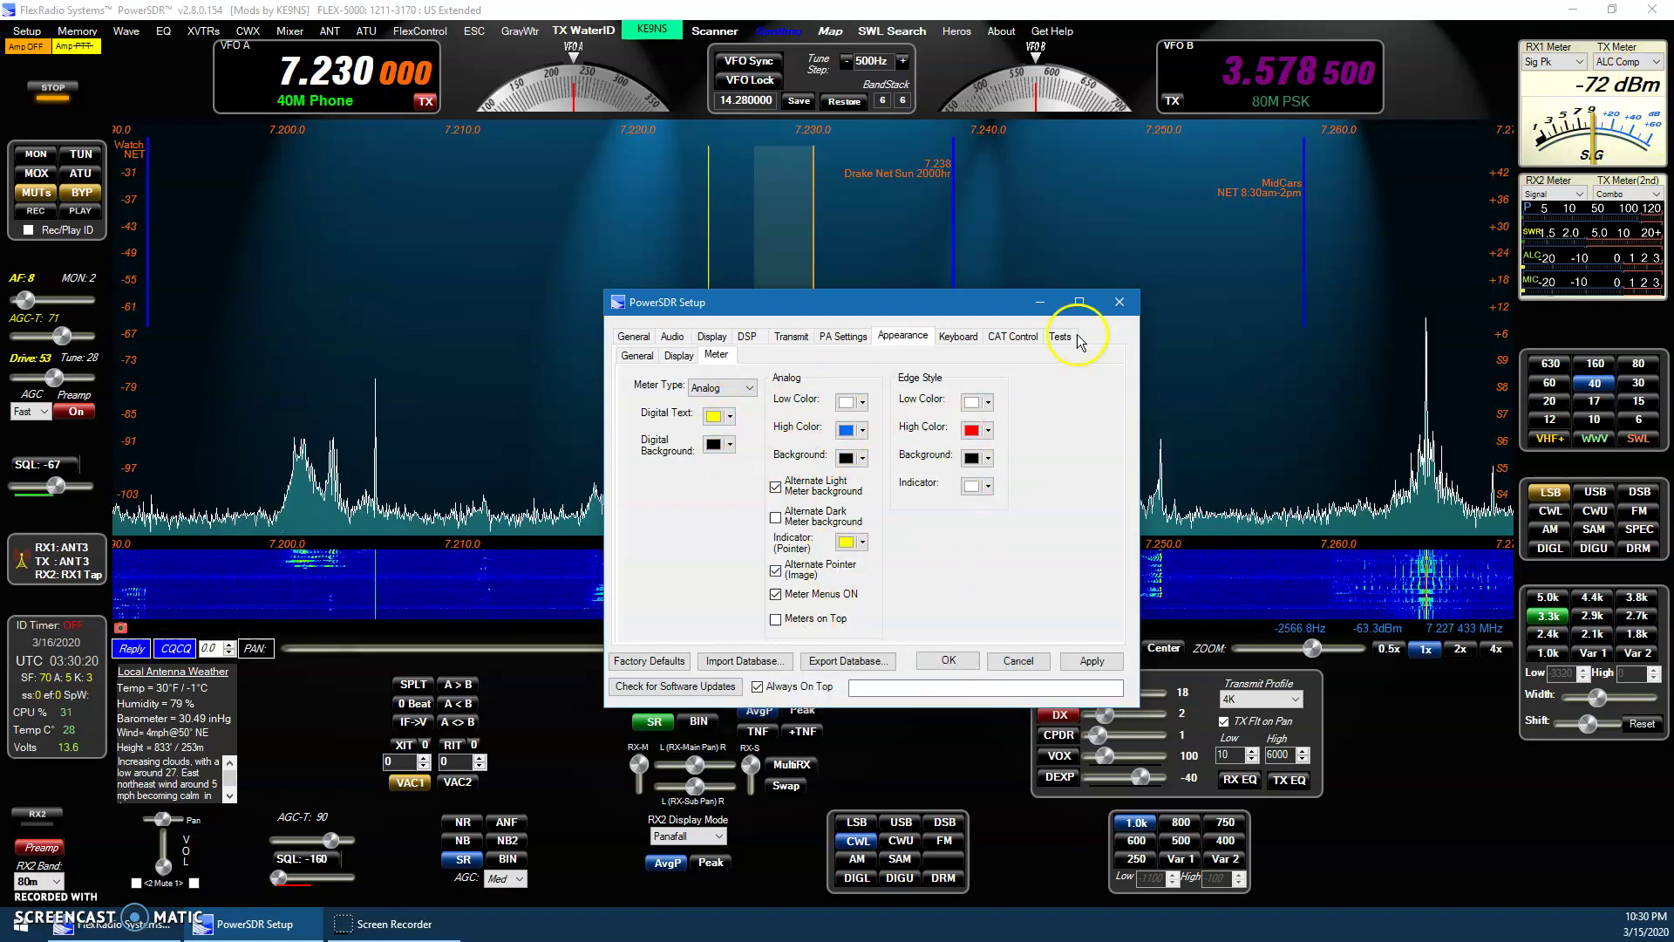
Close Setup, change the RX1 meter face style again, and hide the meter selection menus.
click(1119, 301)
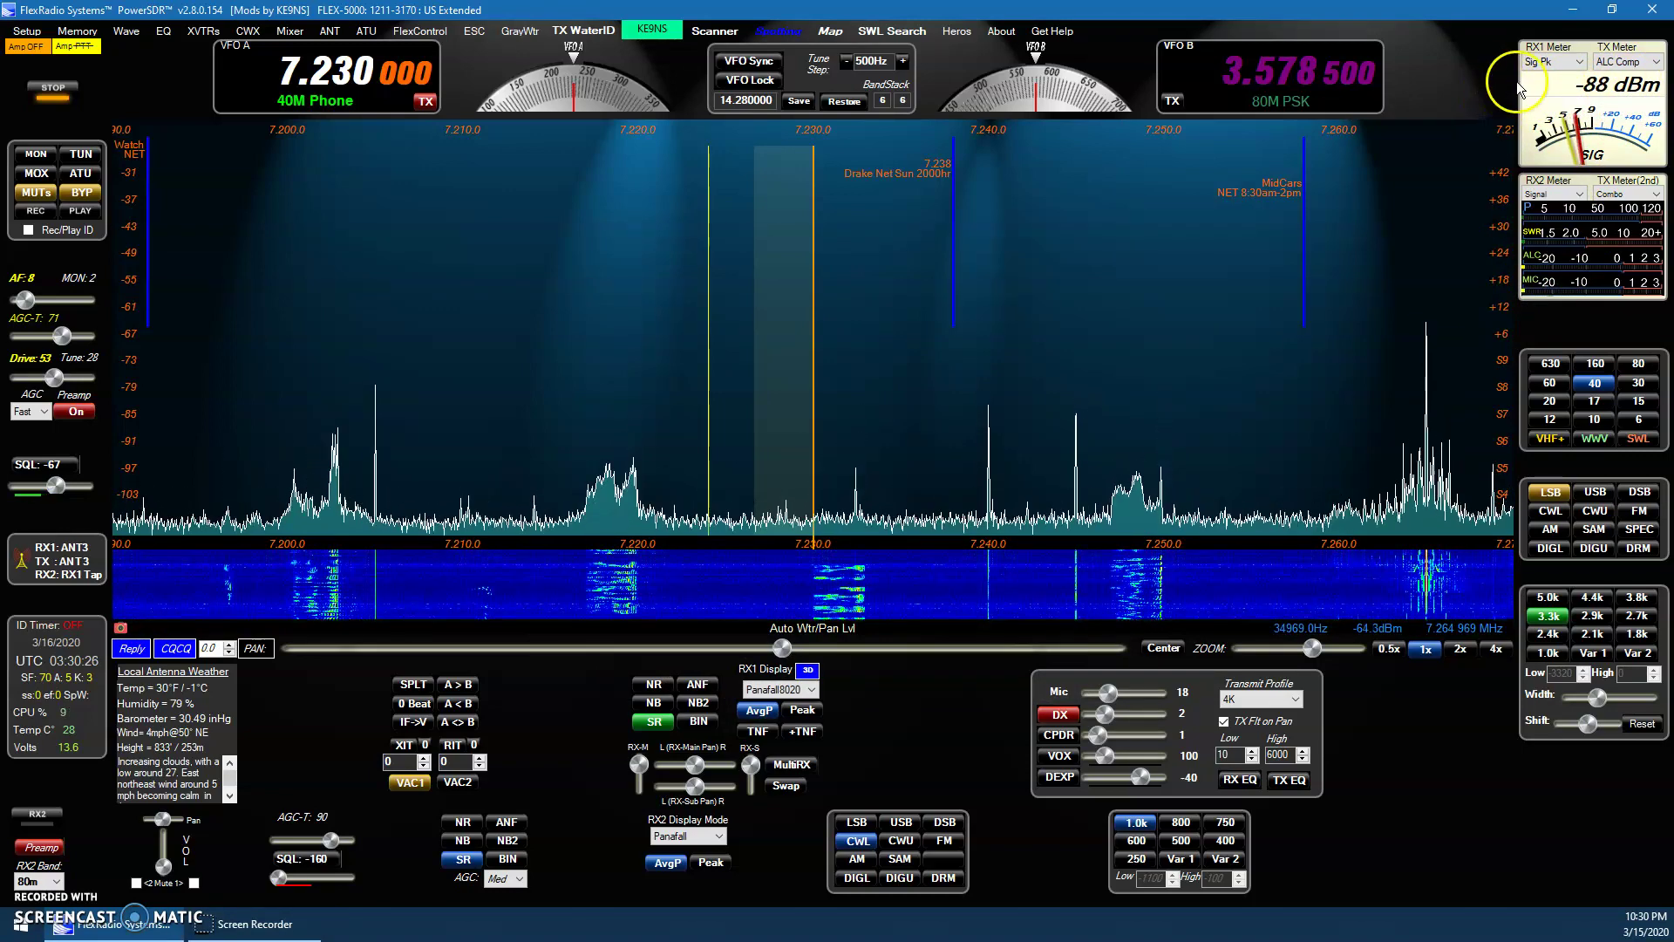
click(1565, 95)
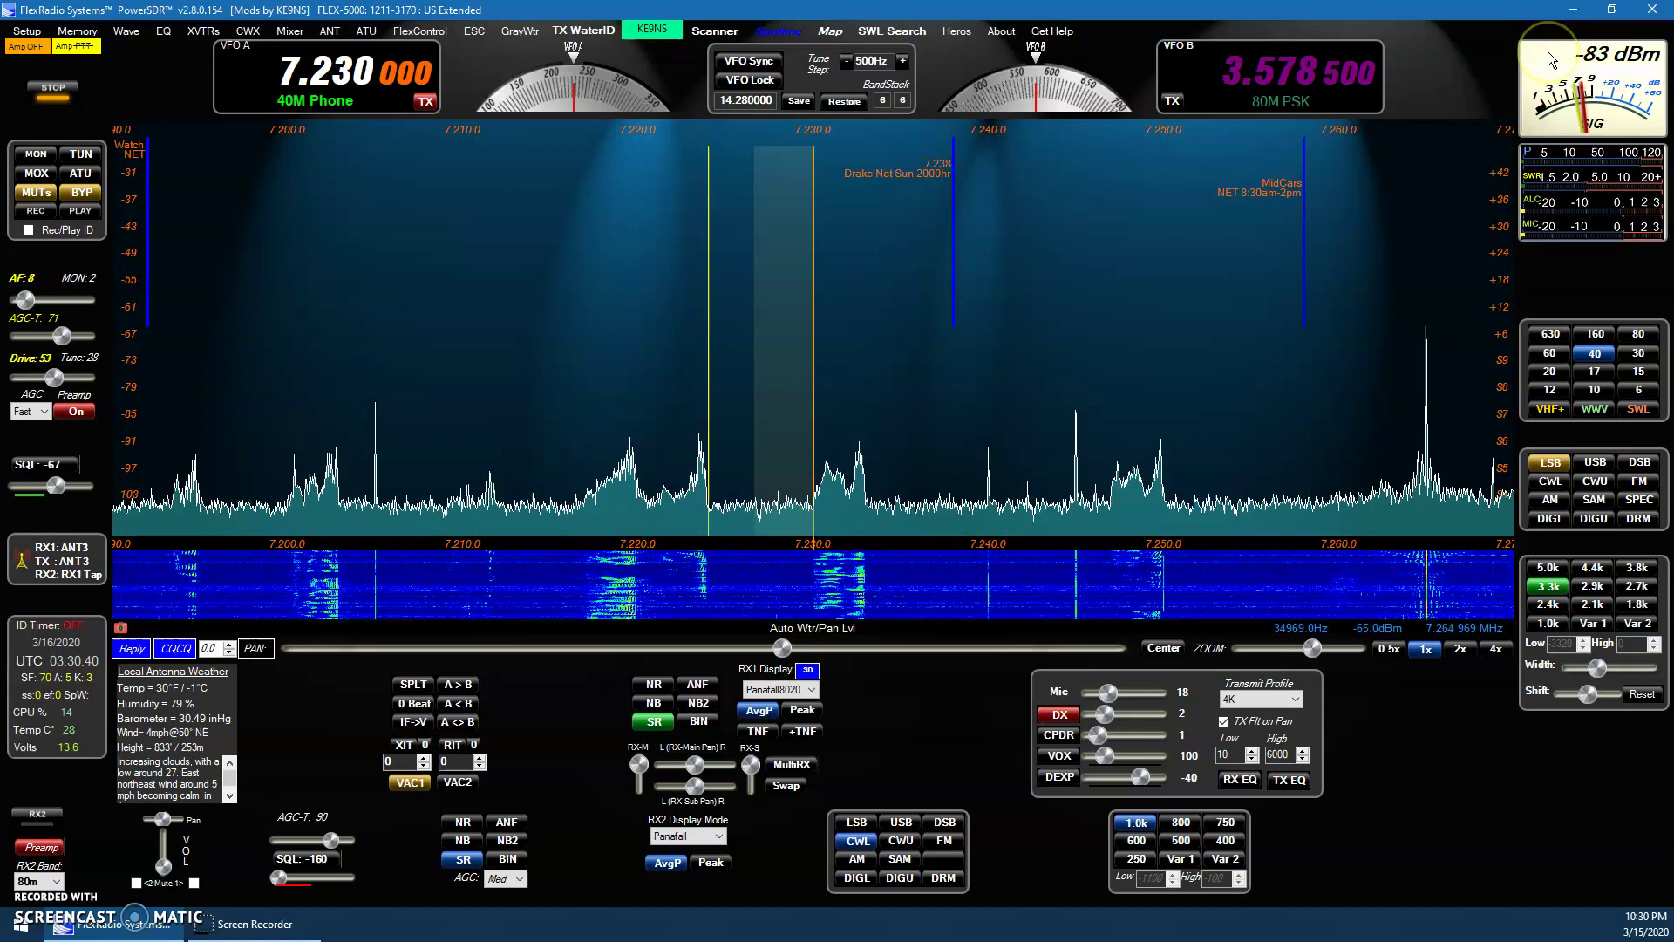
mouse_move(1548, 60)
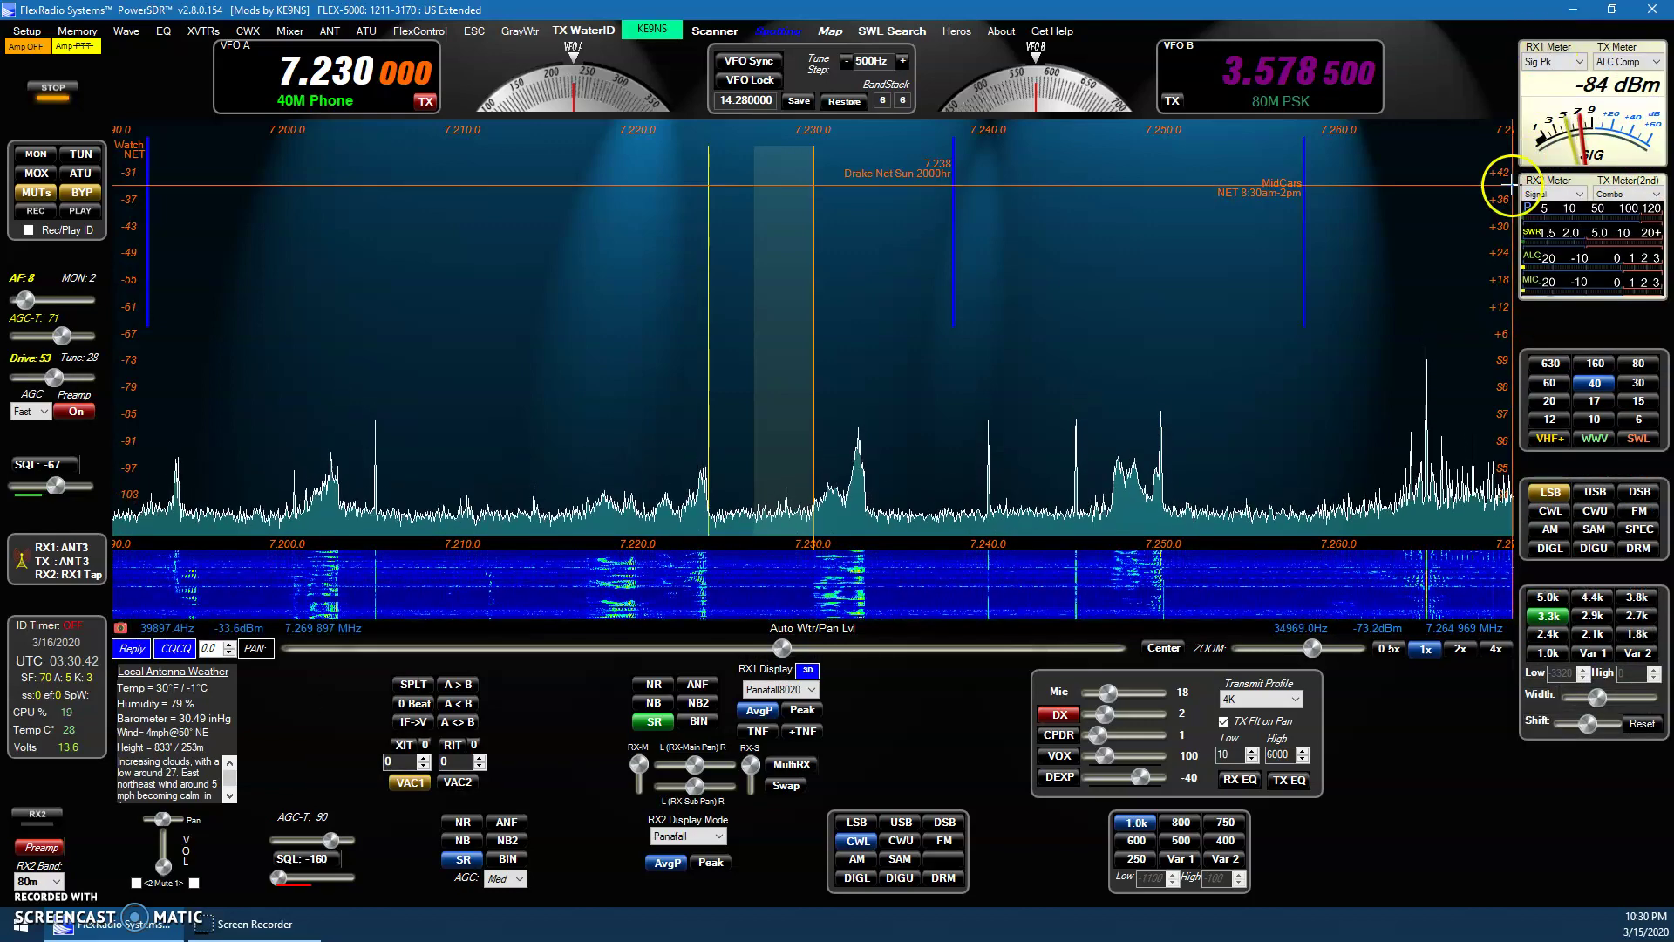
right_click(1546, 90)
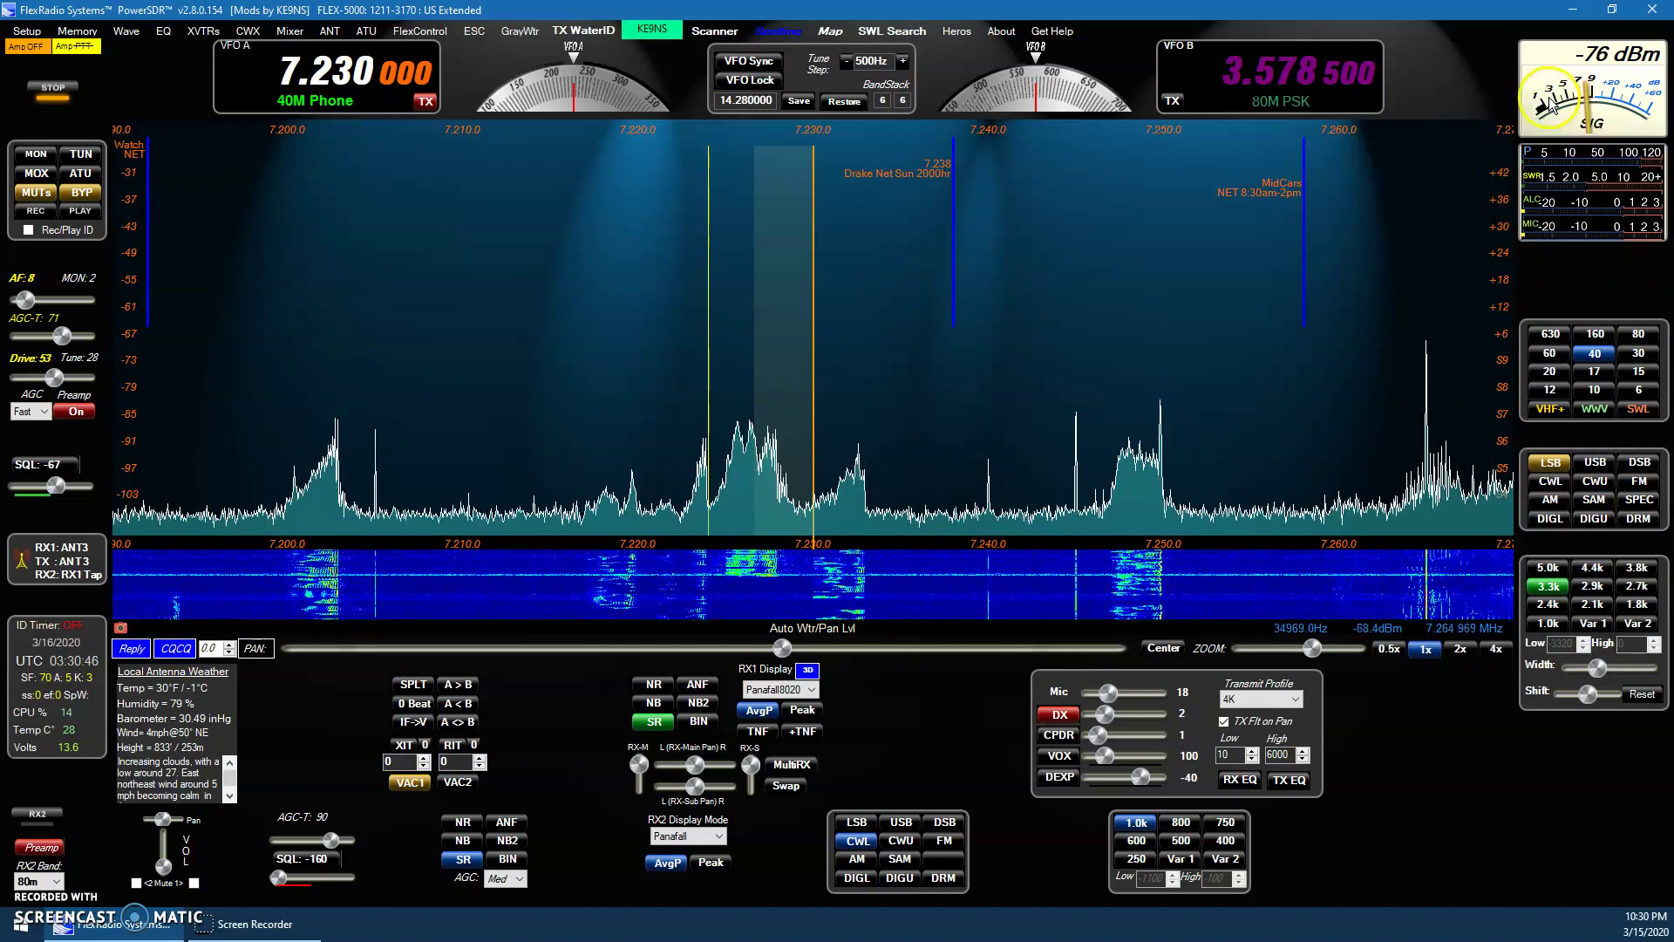
In the meter appearance settings, toggle the meter menus and turn on Meters on Top.
click(1550, 104)
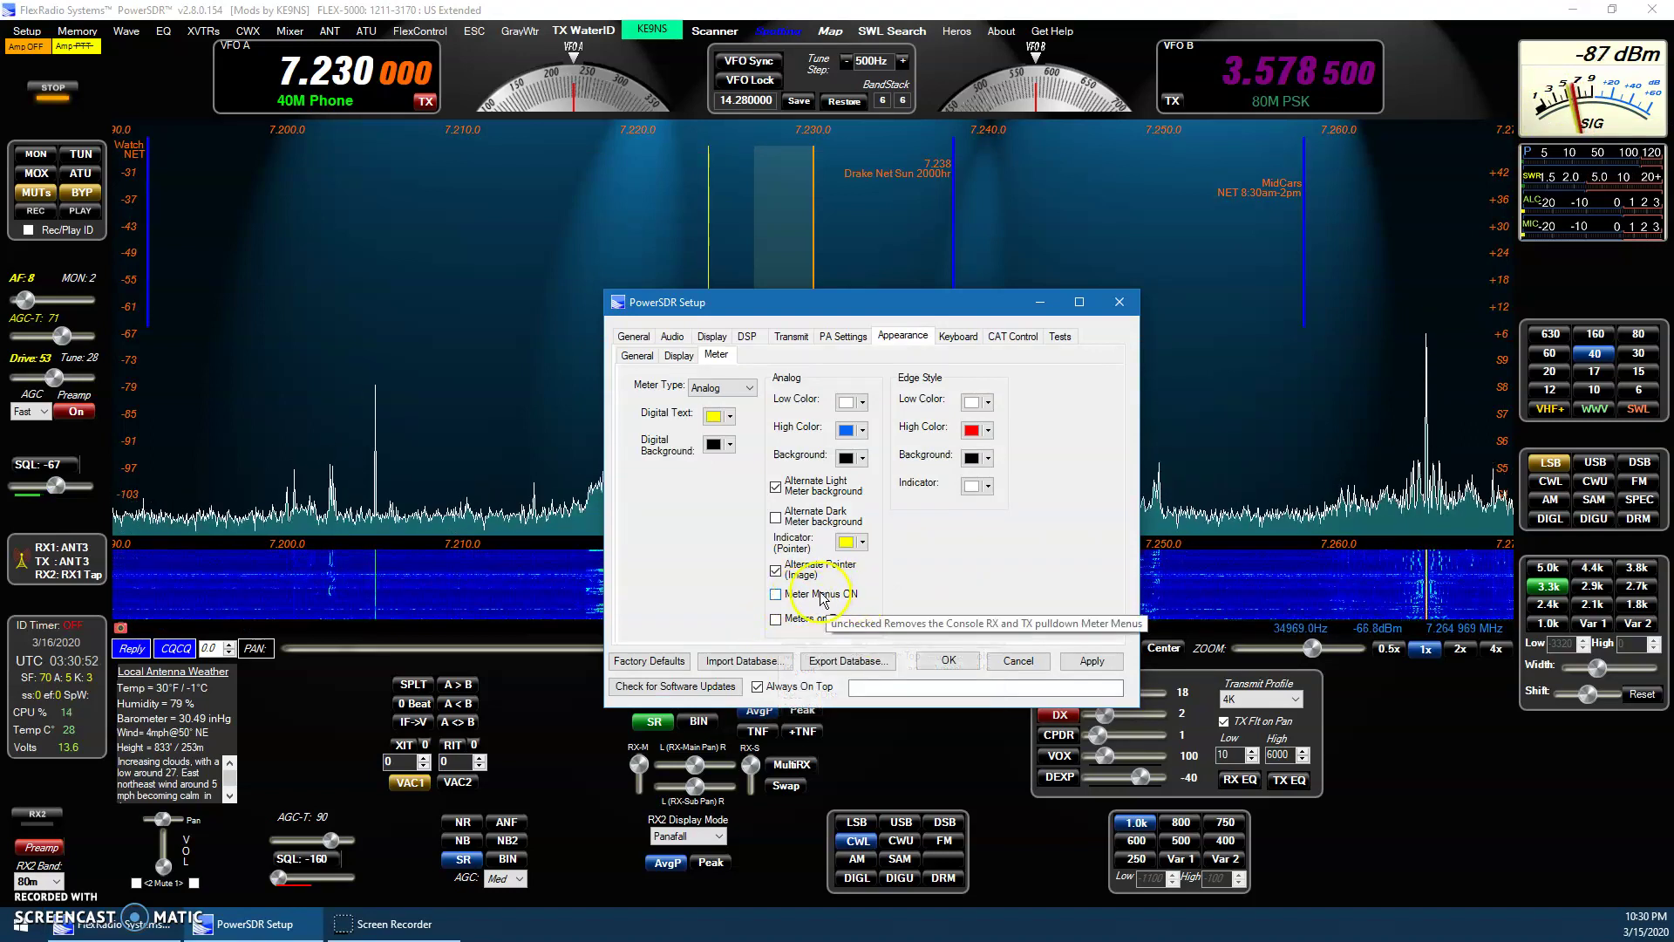
click(776, 595)
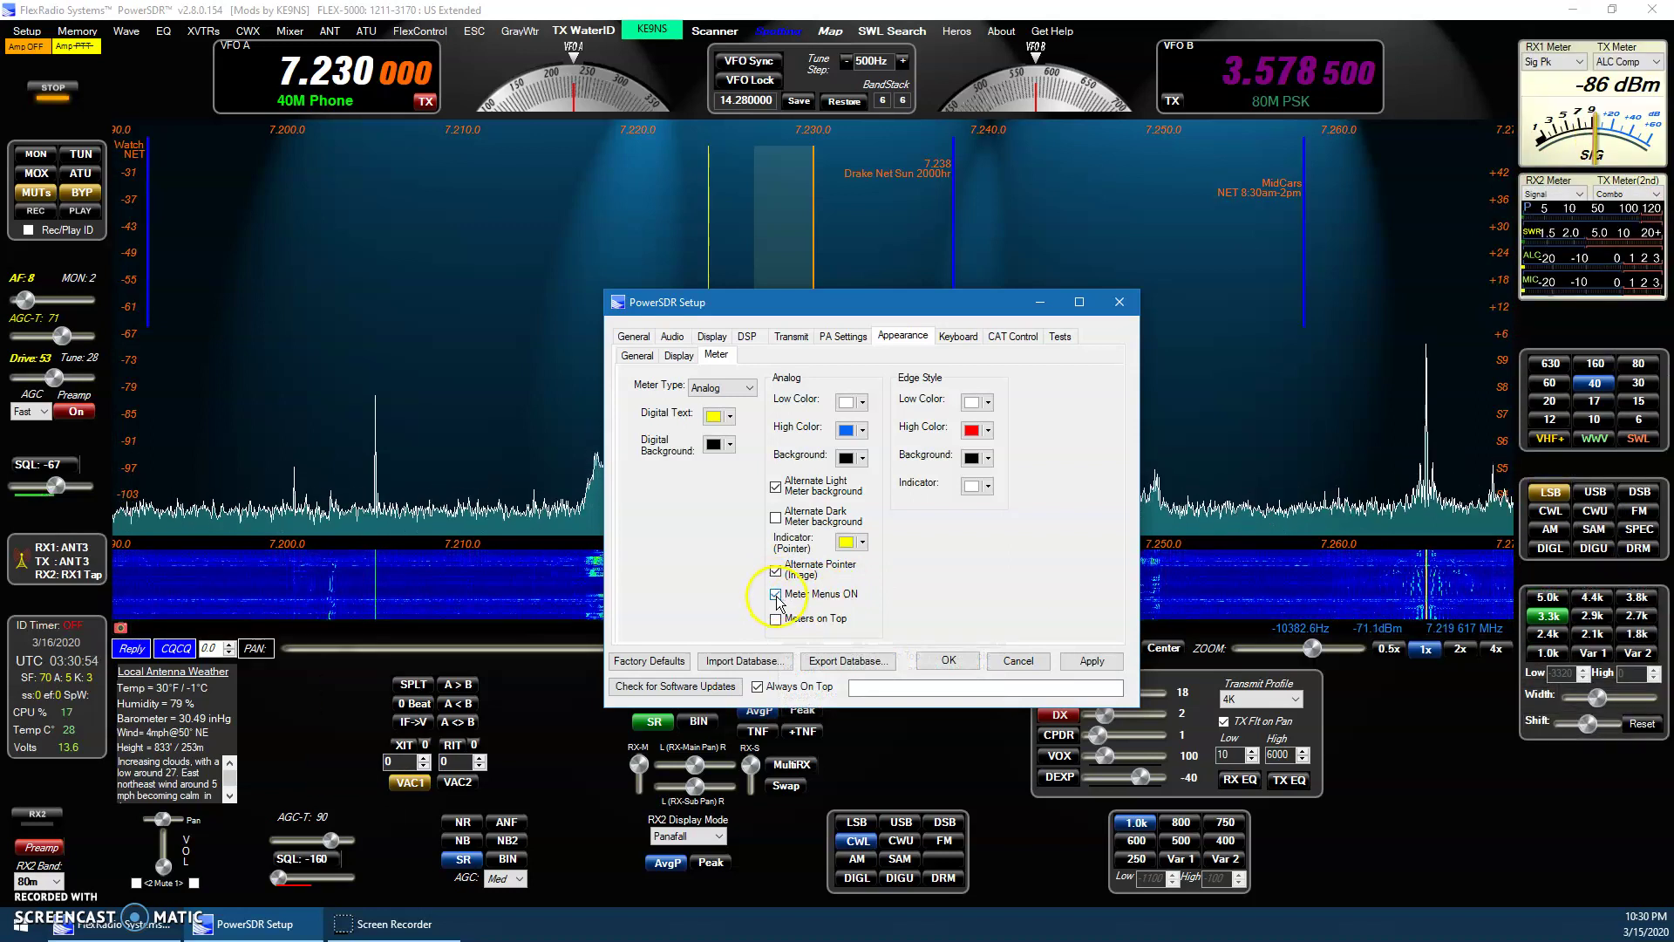
click(776, 595)
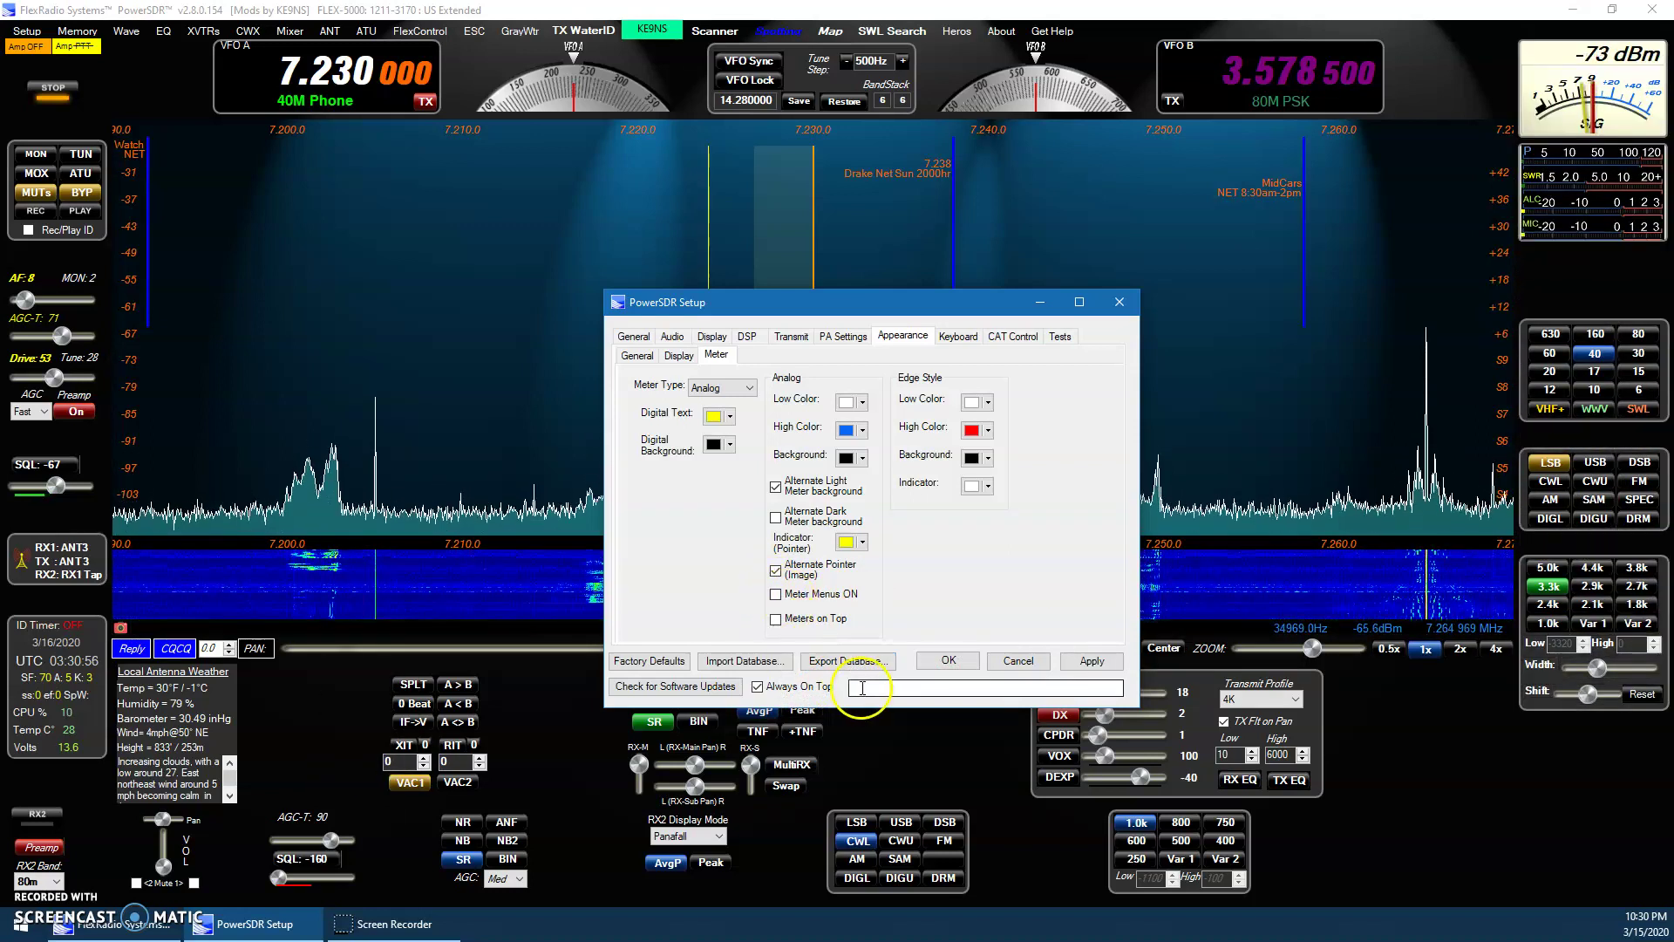
click(776, 619)
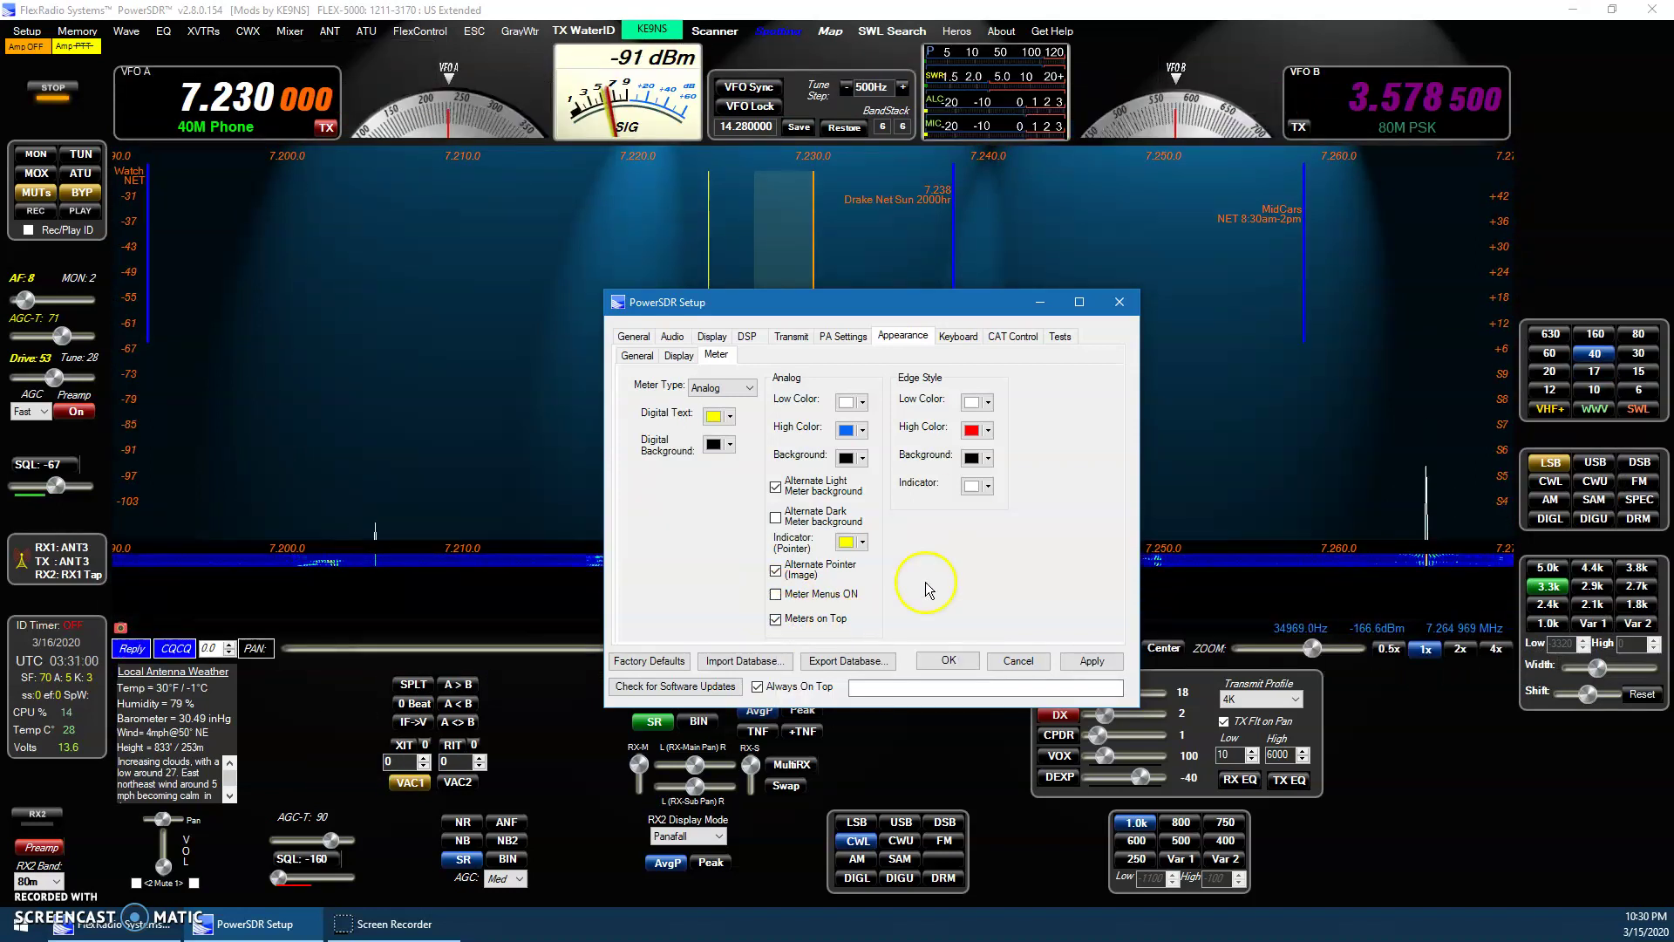
drag(963, 302, 871, 363)
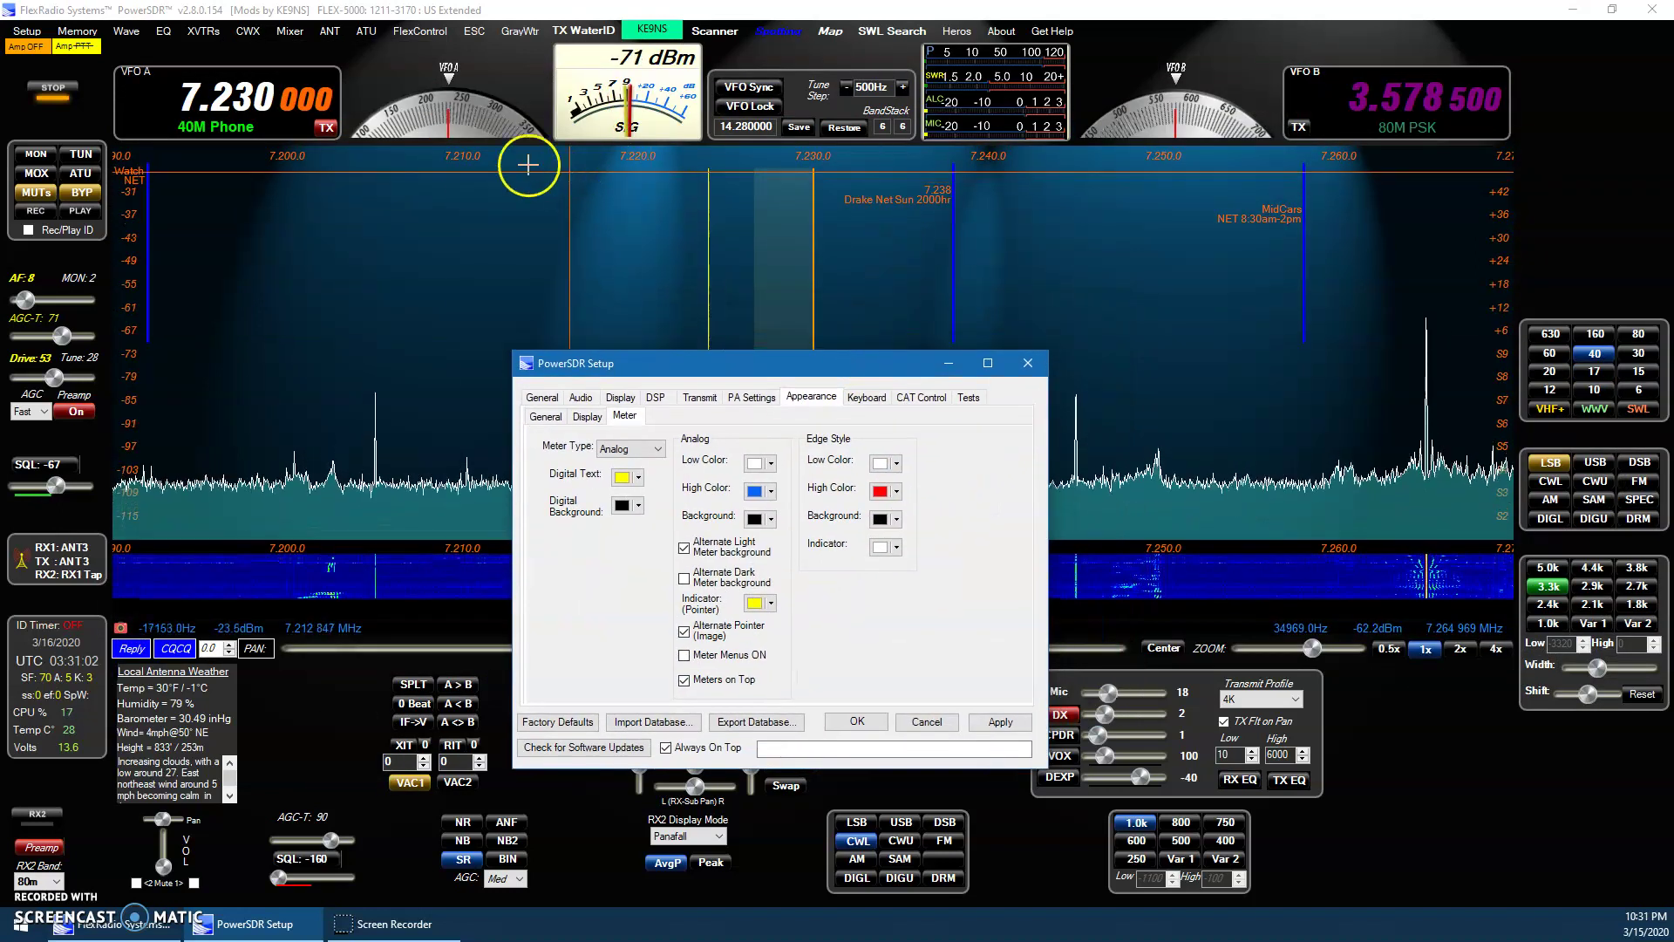
Turn off the analog VFO dials, then uncheck Meters on Top to keep meters at the right.
click(620, 397)
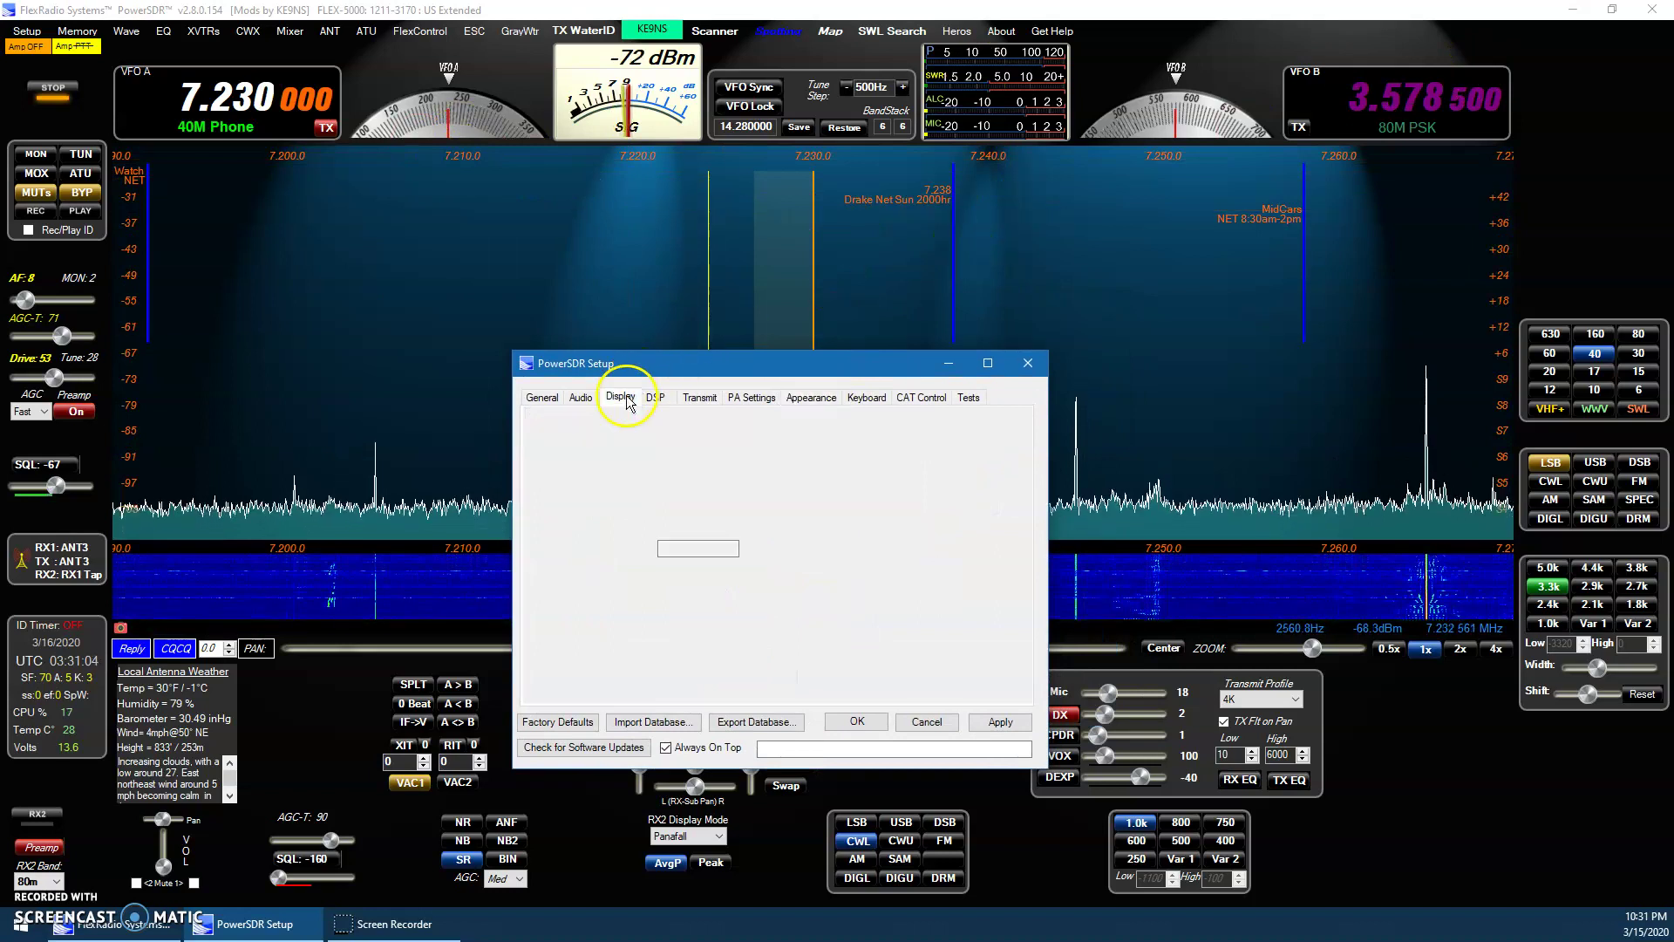
click(907, 684)
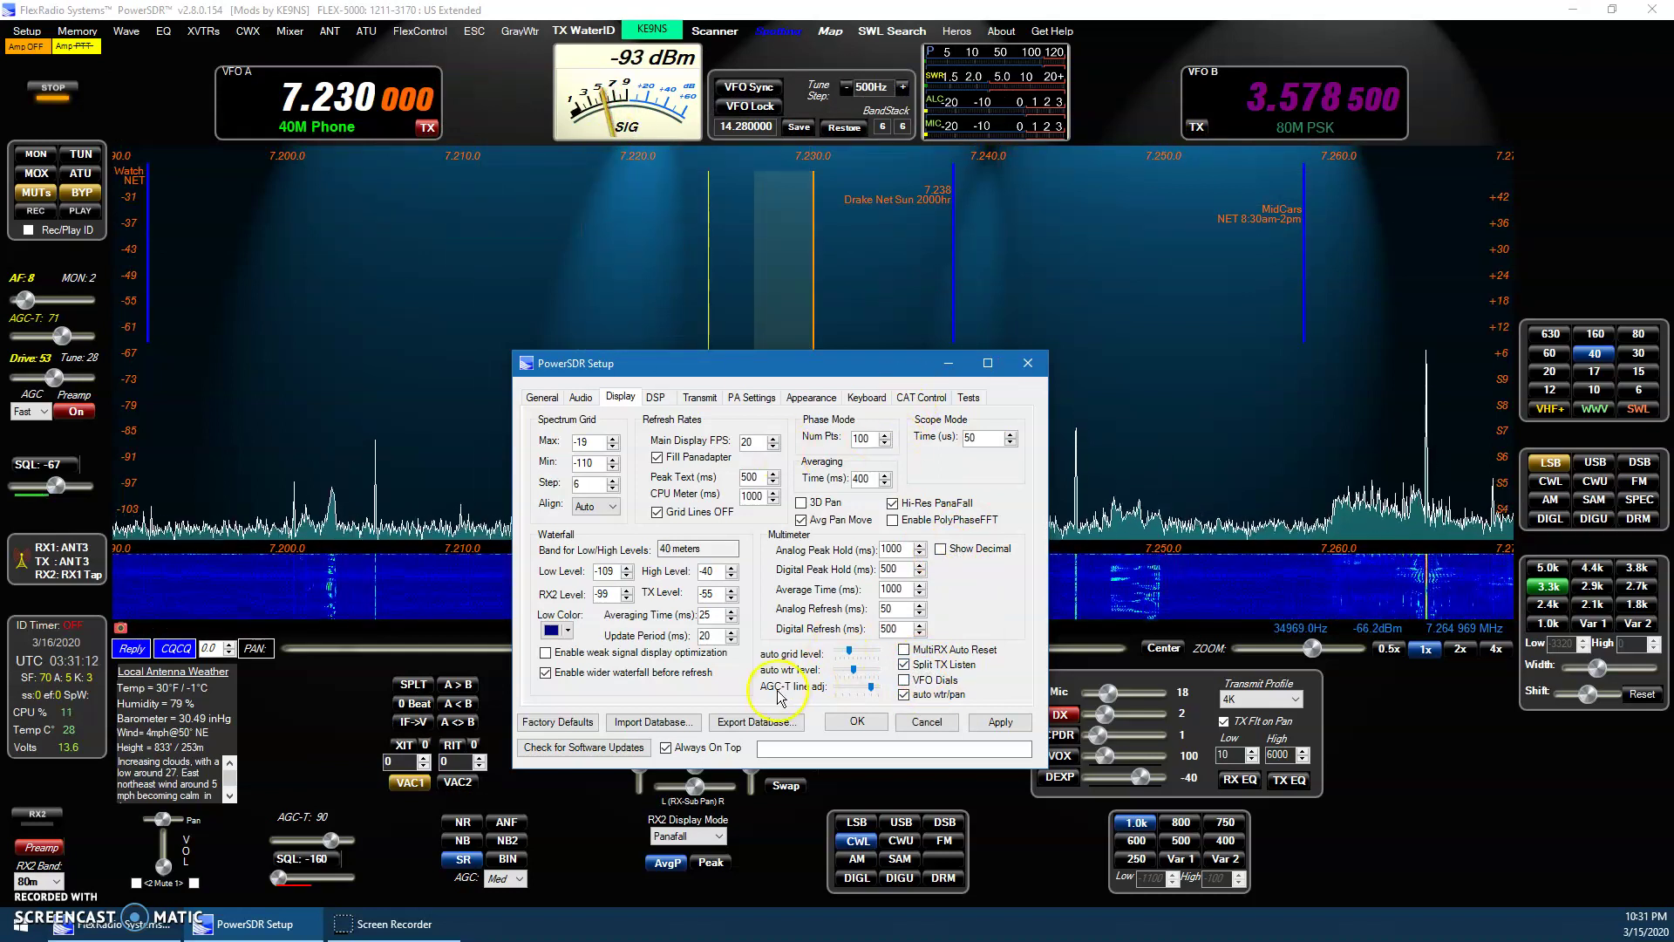
click(1027, 363)
click(542, 137)
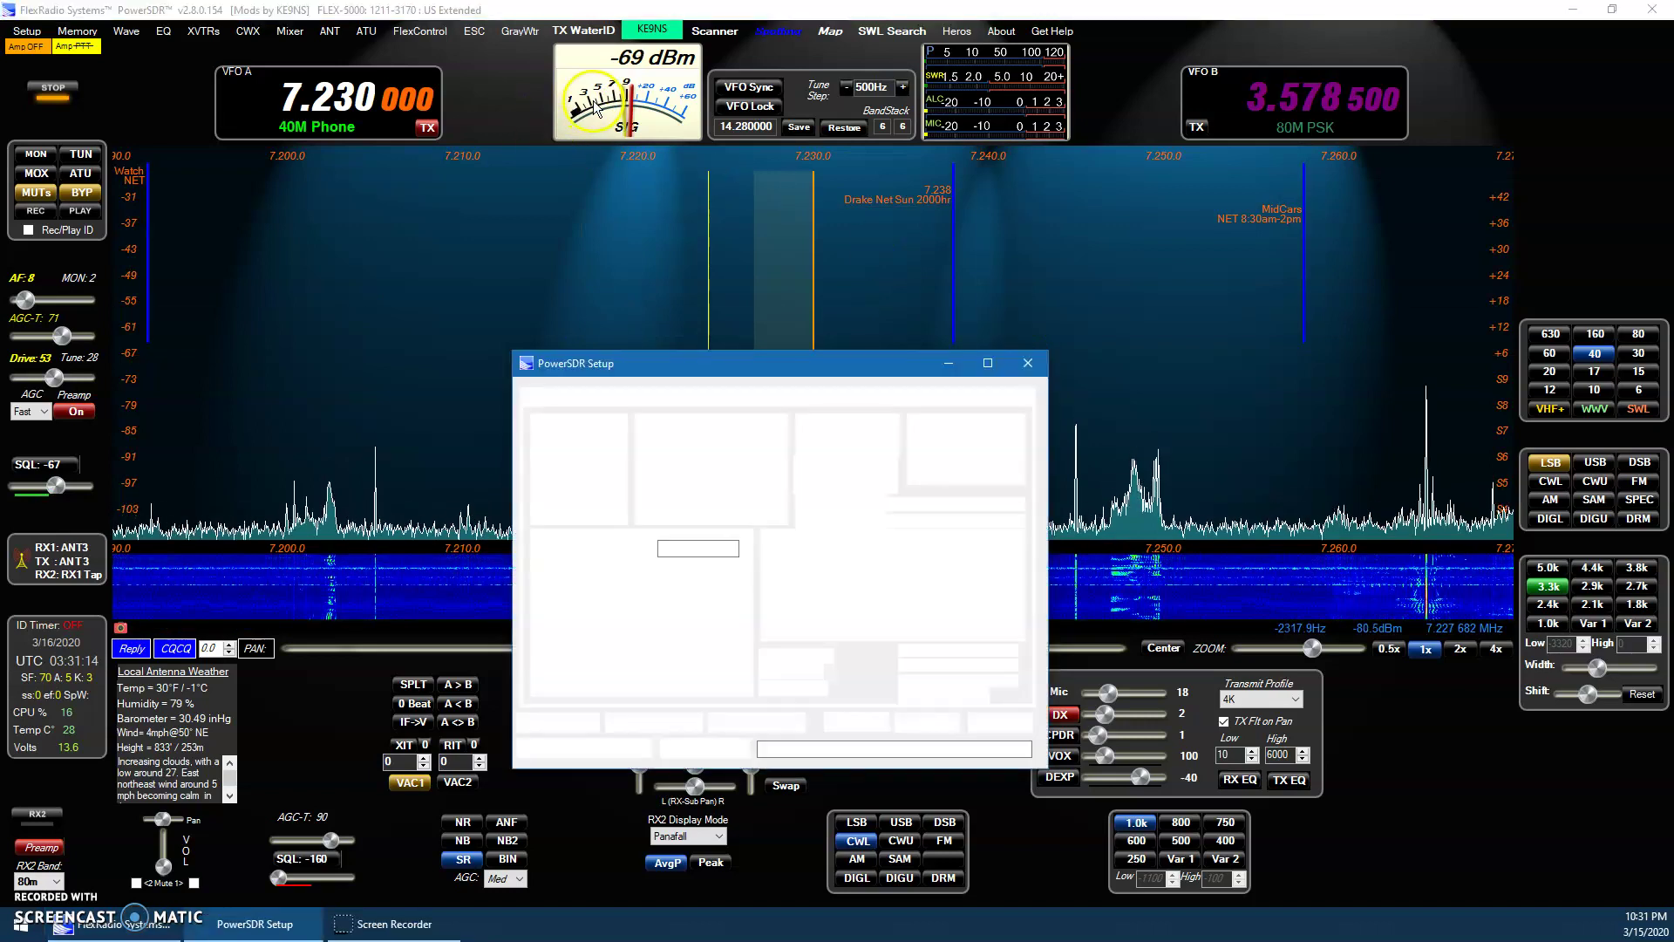
click(684, 681)
click(686, 681)
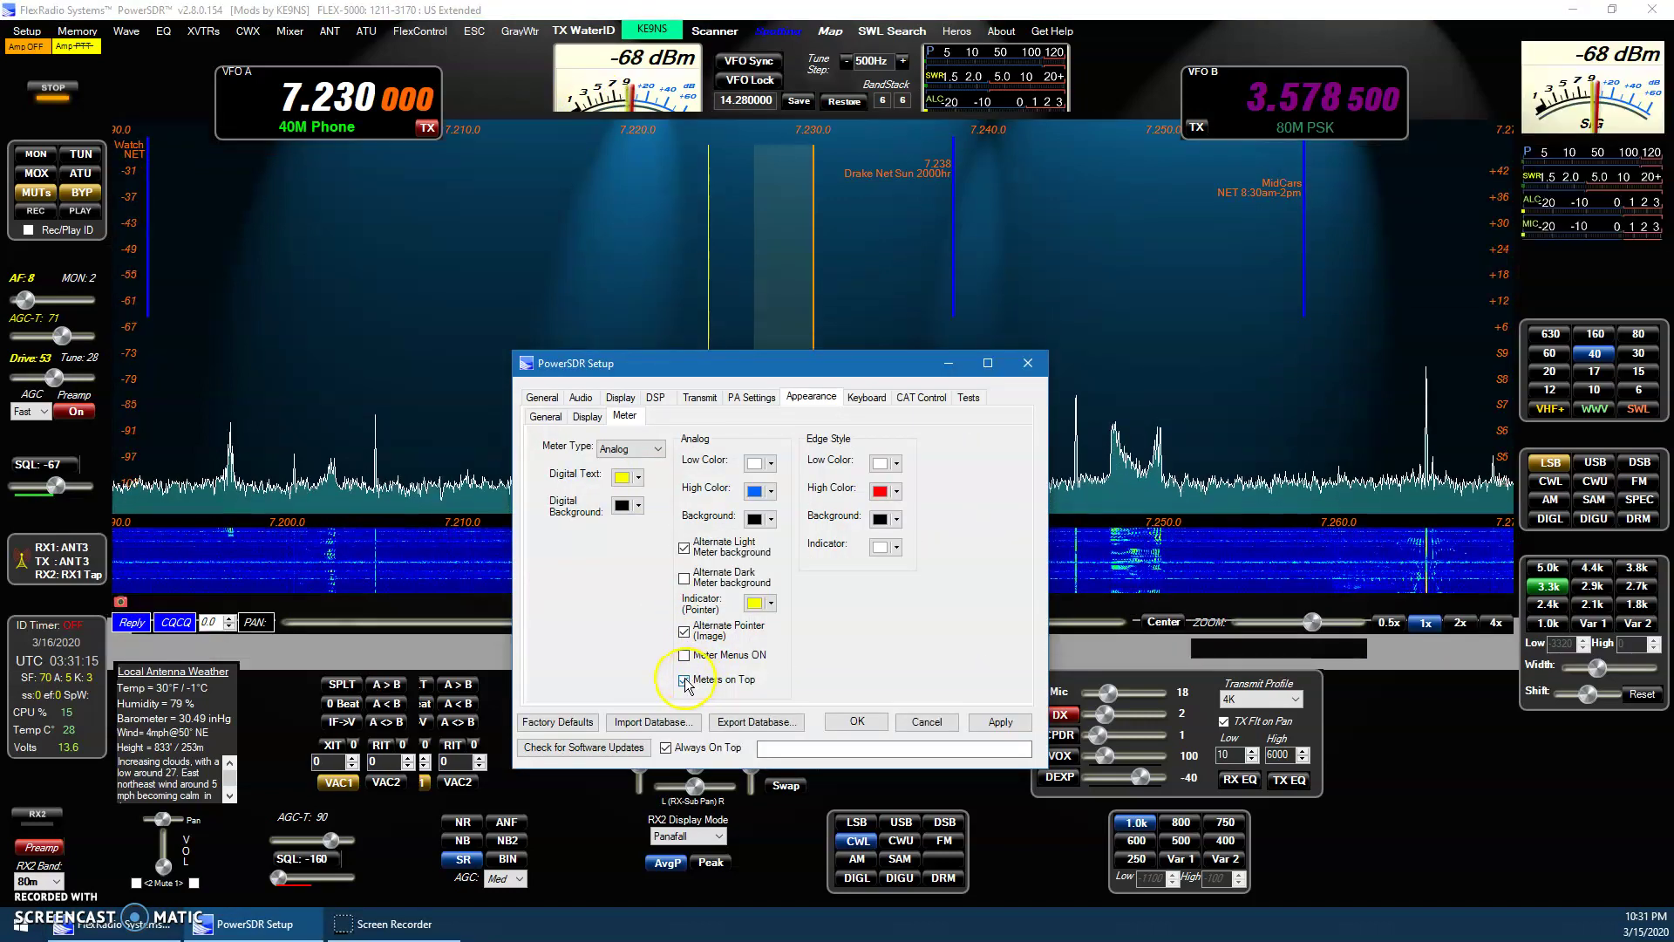
Close Setup, show the BandStack panel, then enable Meters on Top in Appearance > Meter.
click(1037, 363)
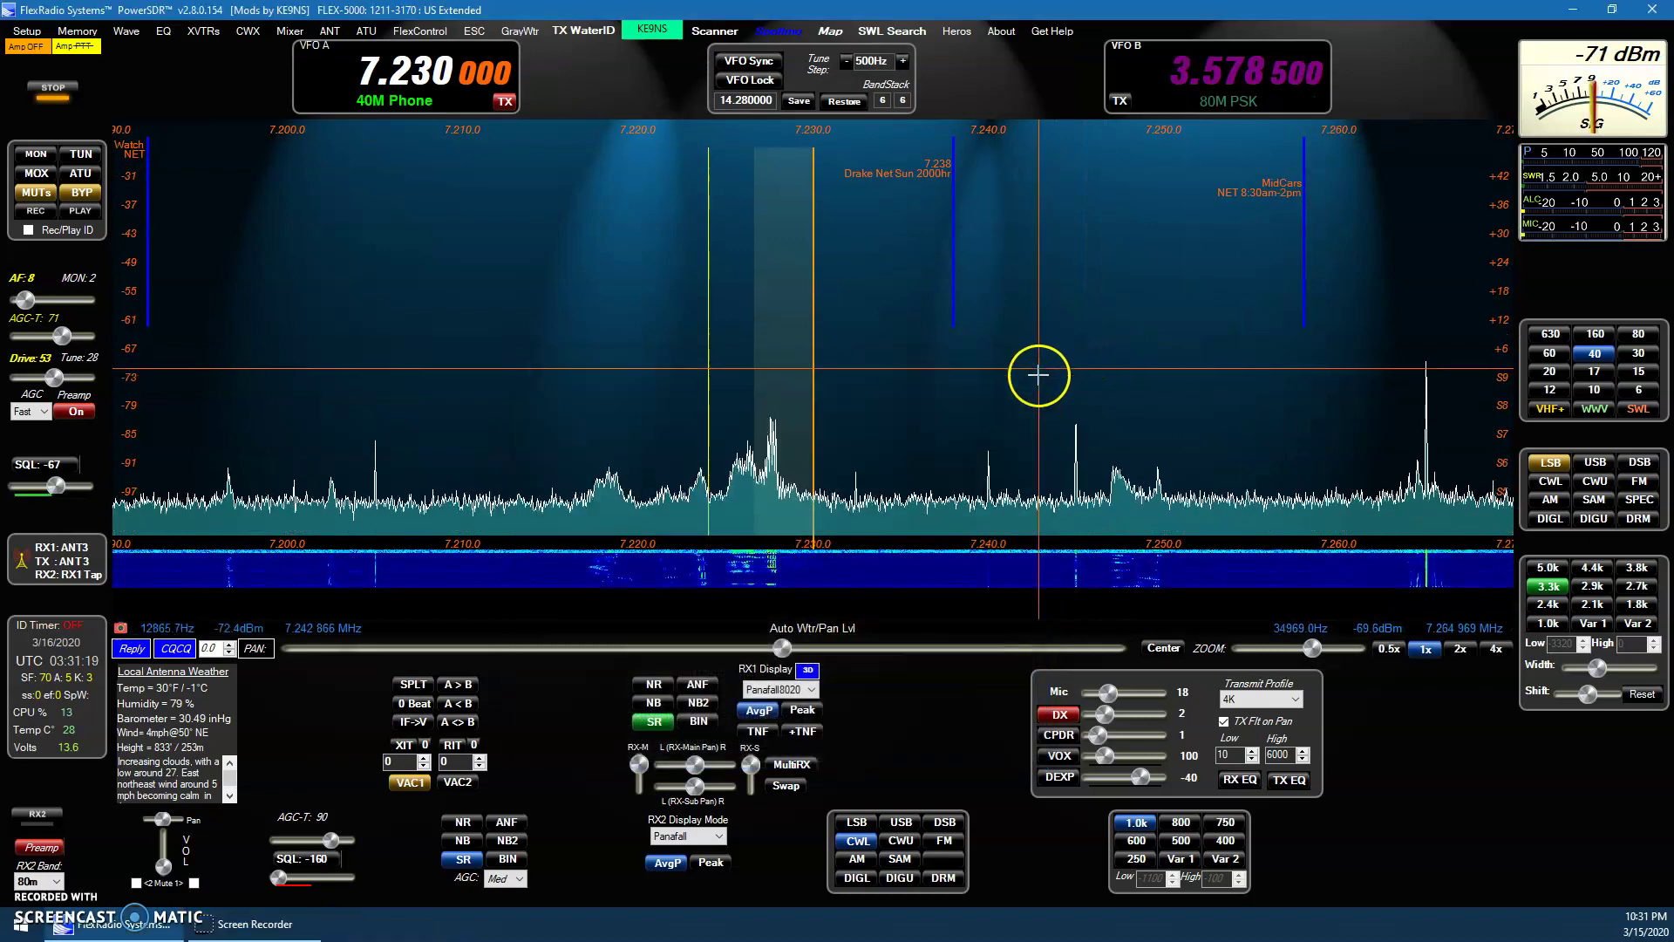
click(900, 95)
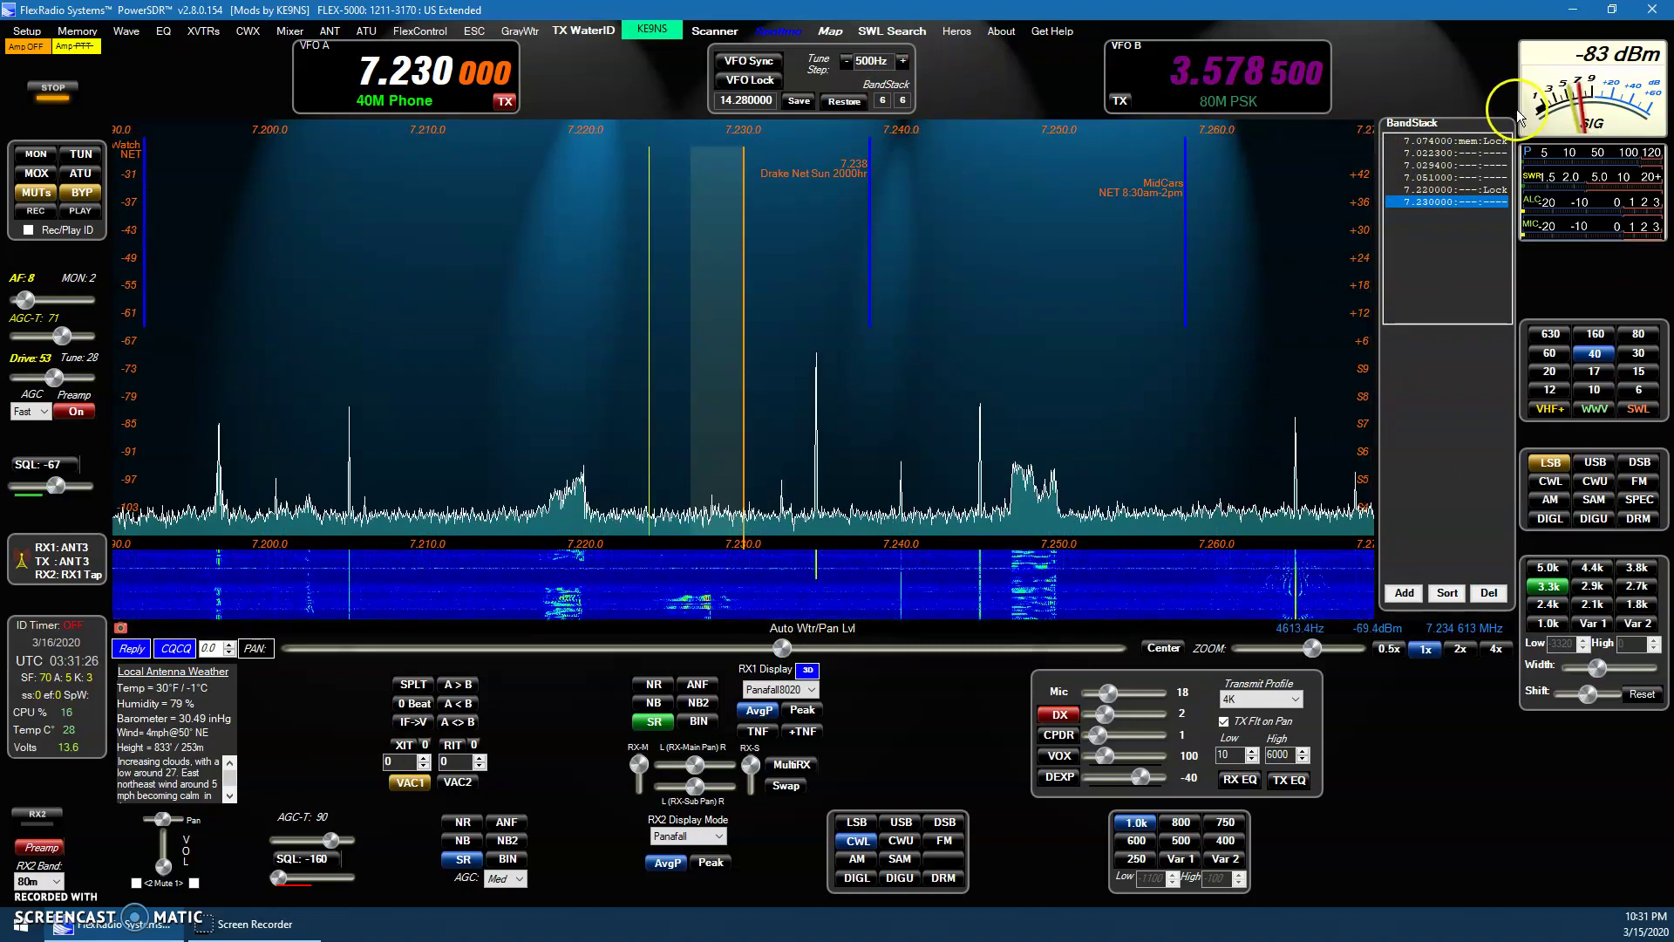
click(1631, 83)
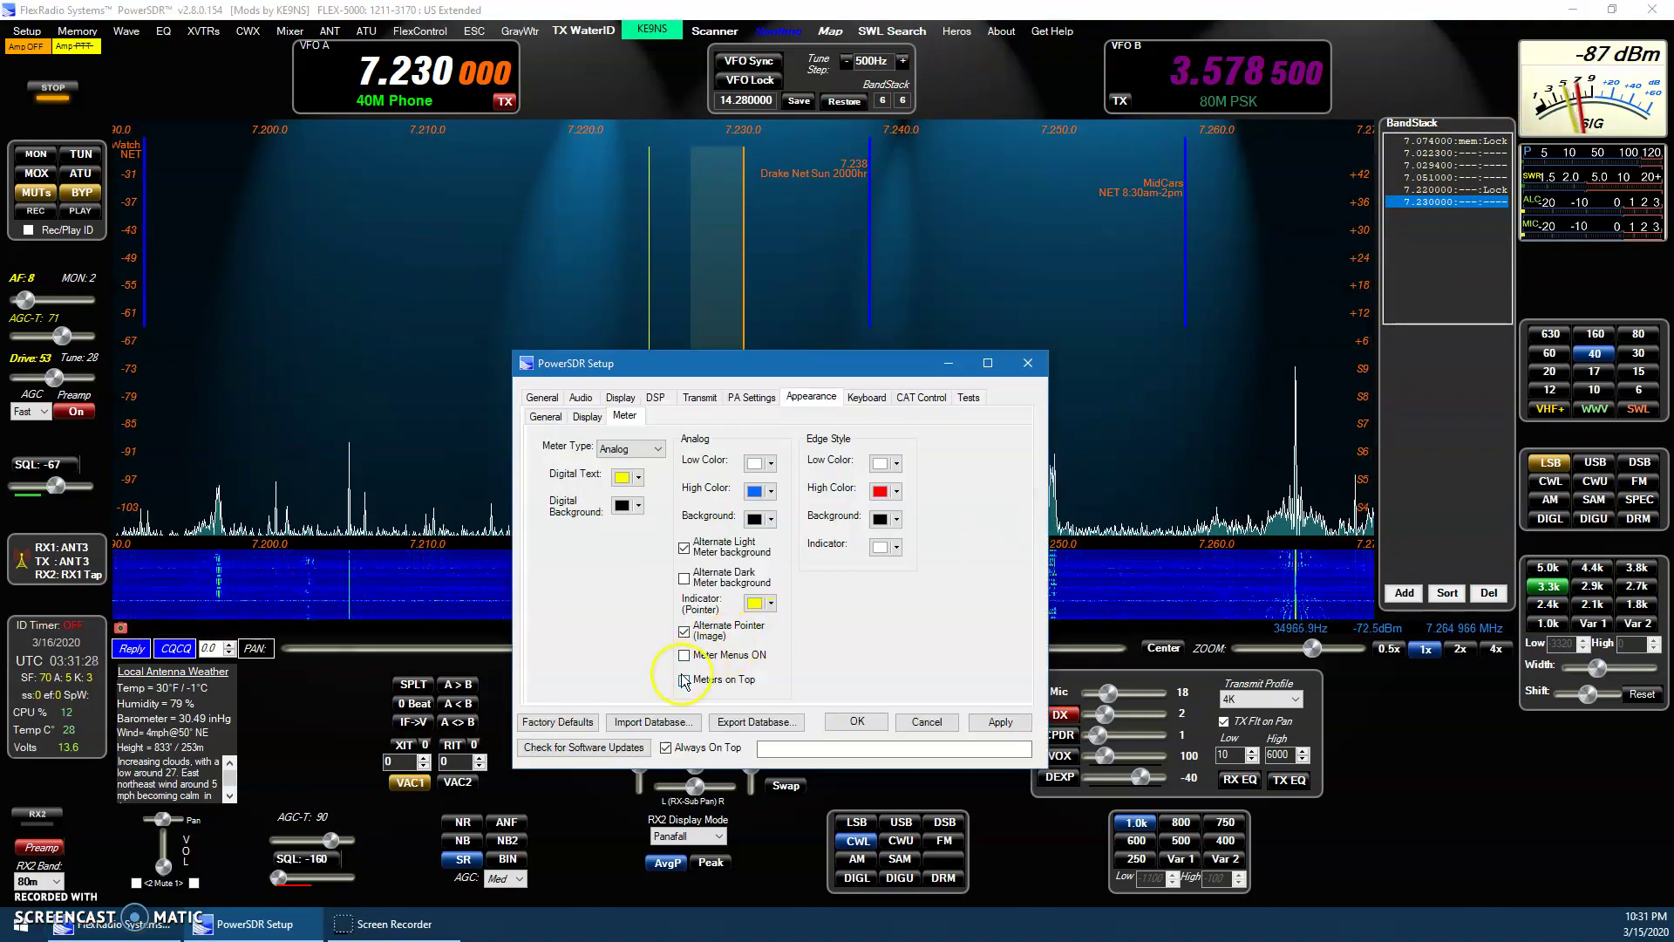
click(684, 681)
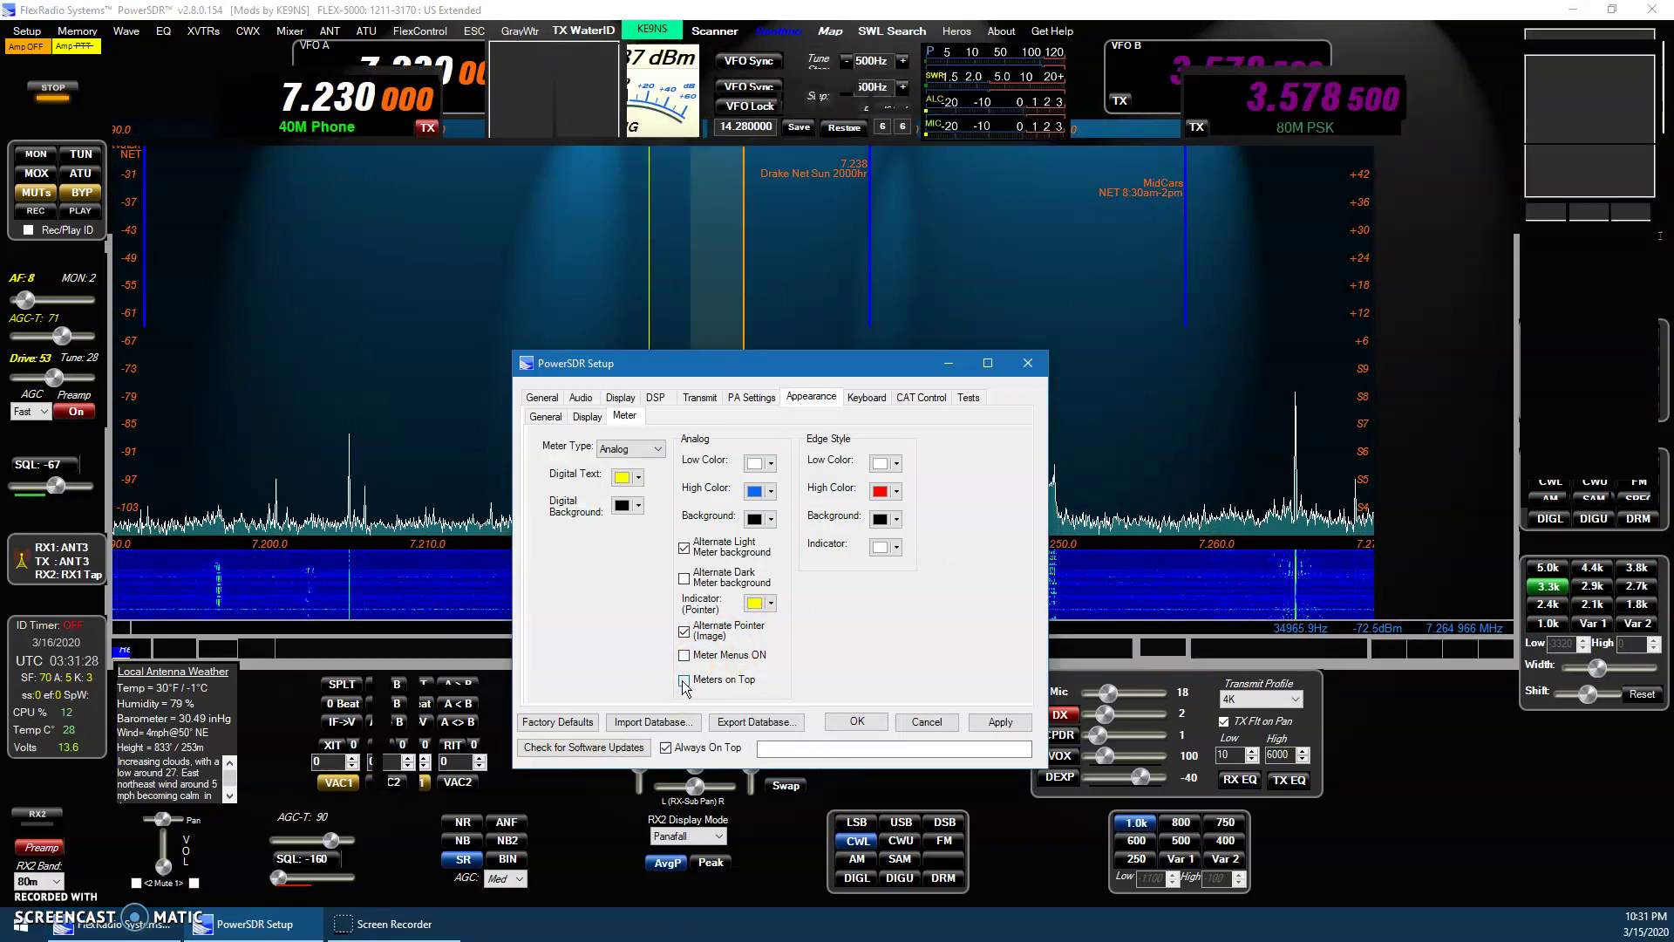
click(855, 720)
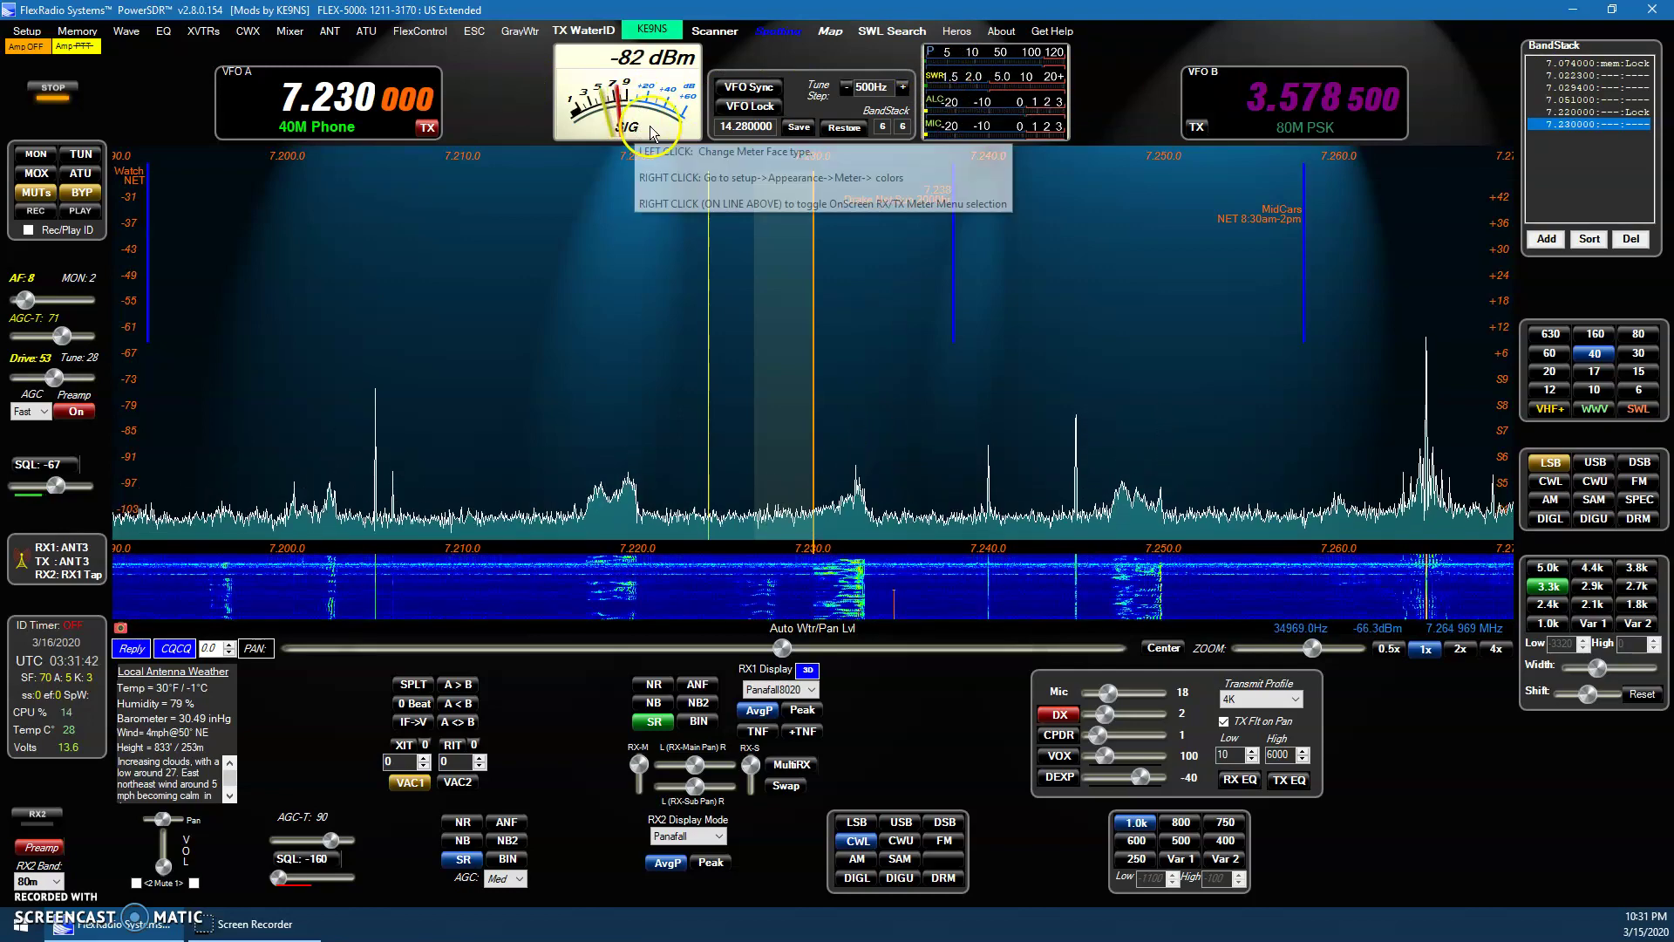
Toggle MOX on and off, then recall the 7.220000 entry from the 40 m band stack.
click(37, 174)
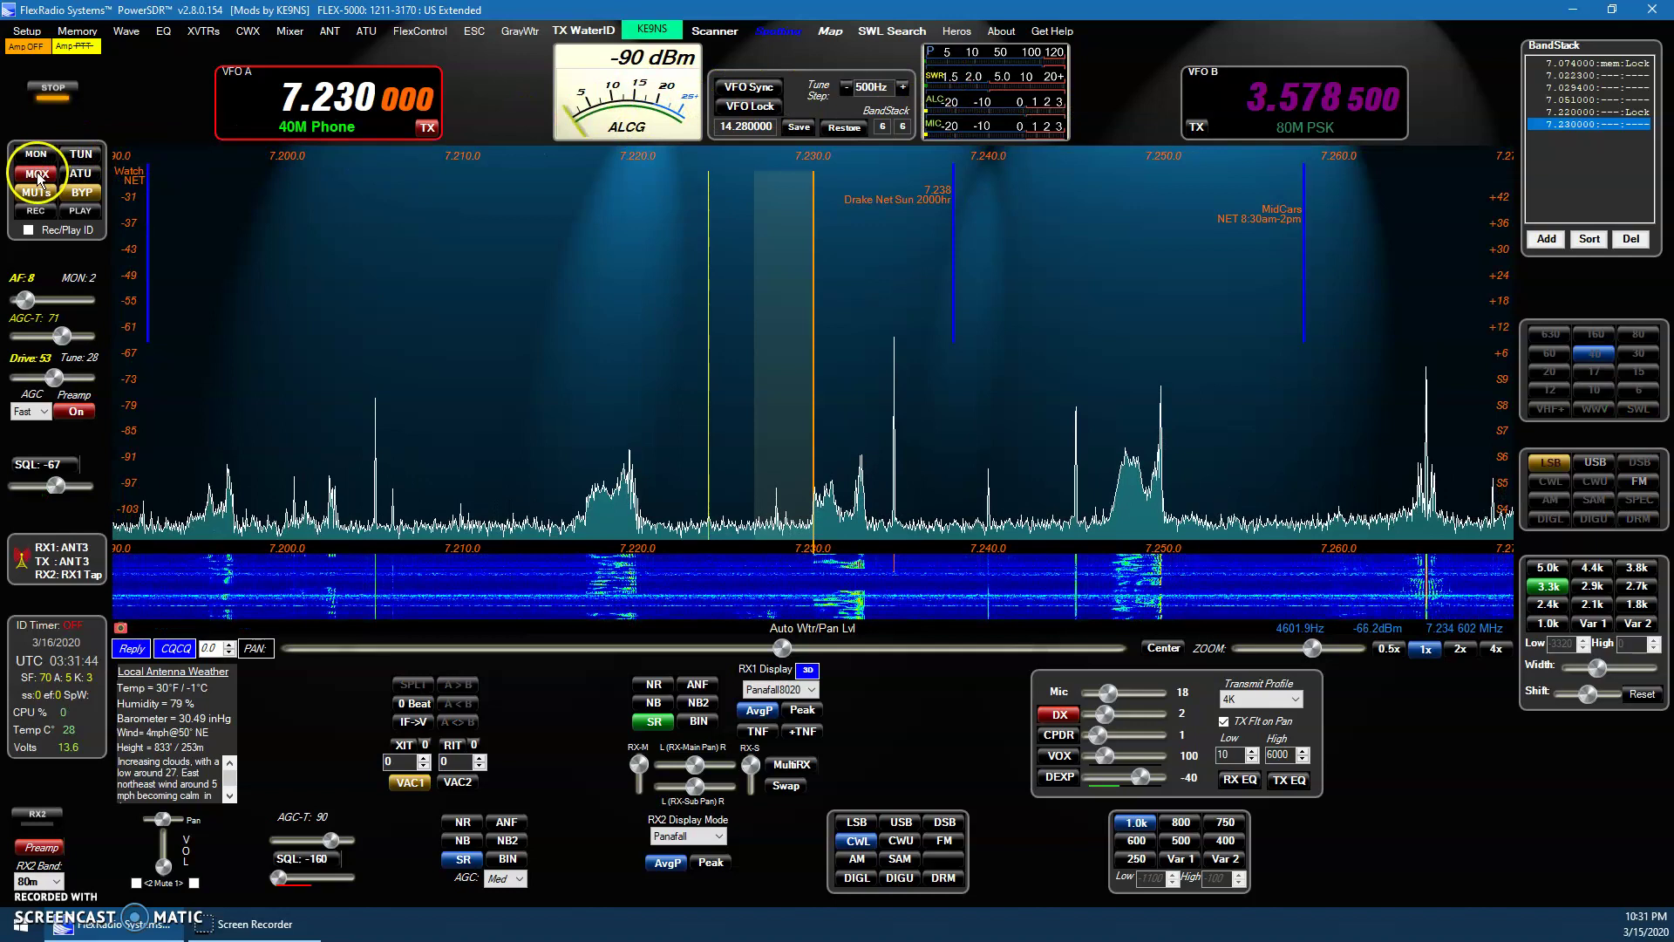
click(36, 174)
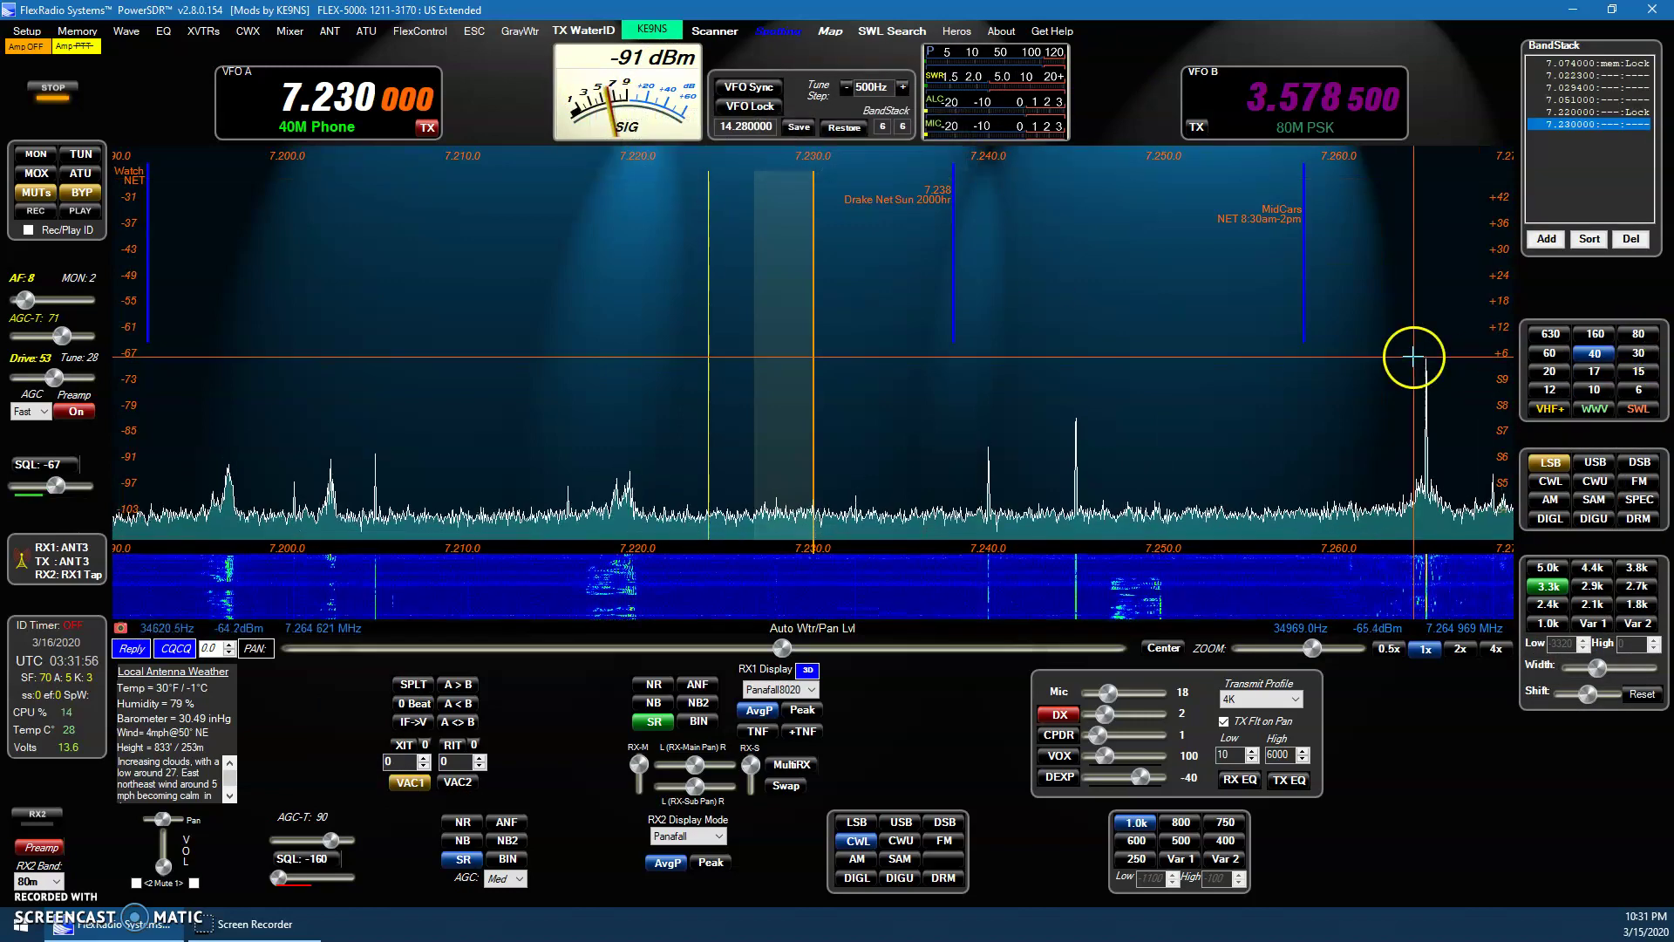
click(1574, 113)
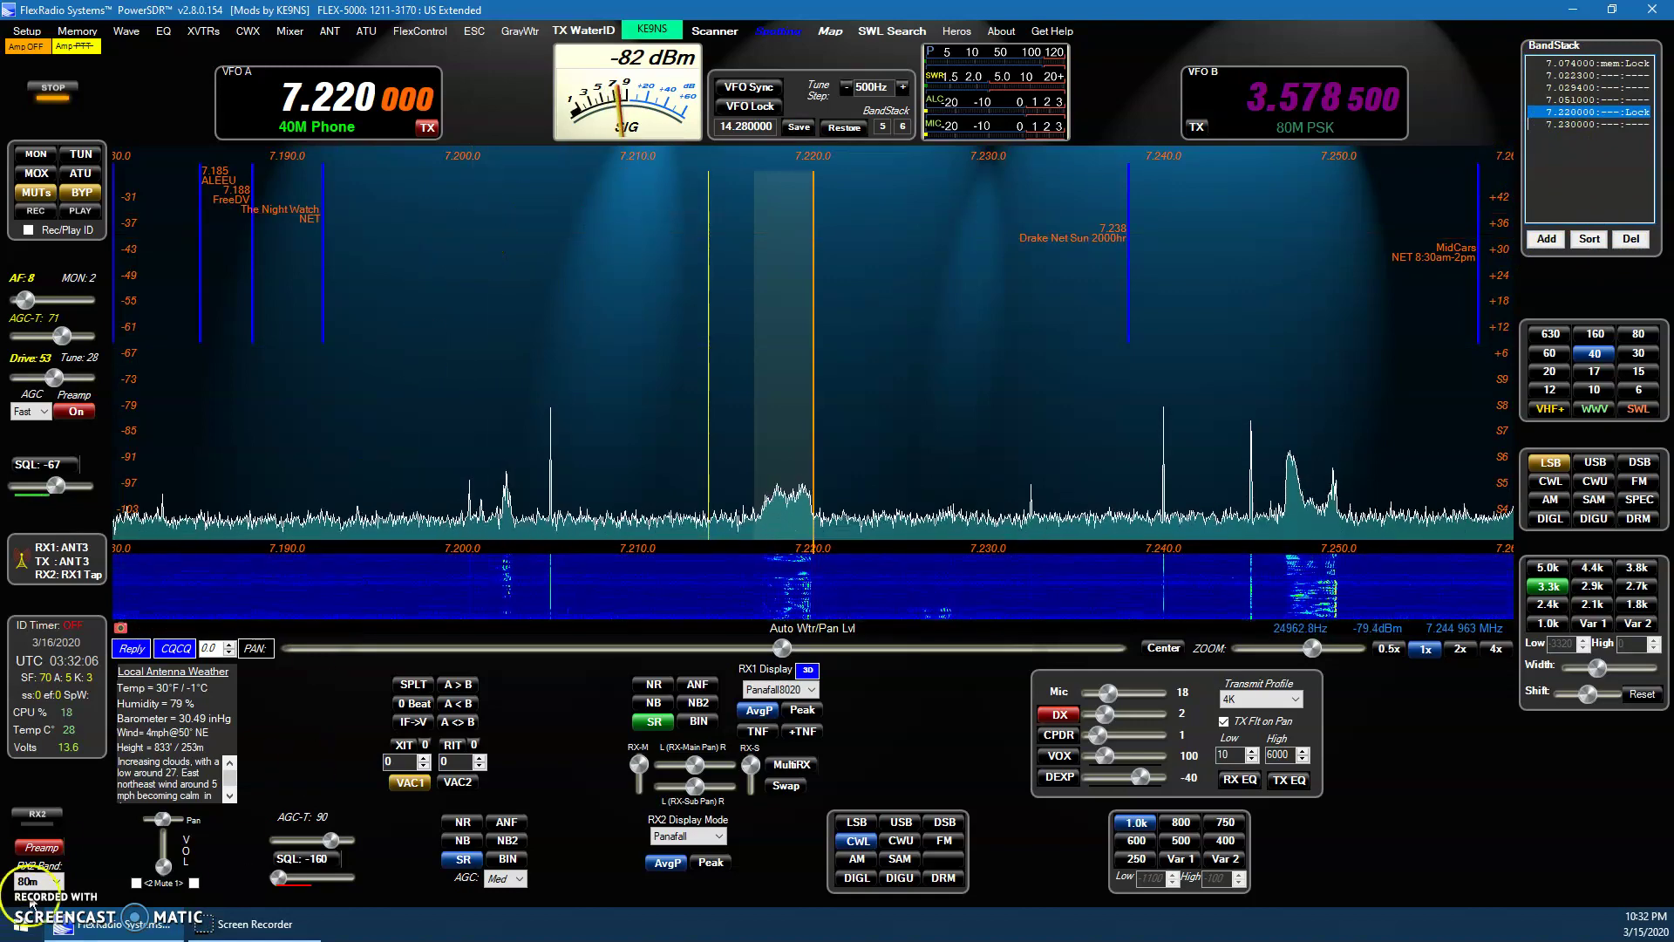
click(39, 817)
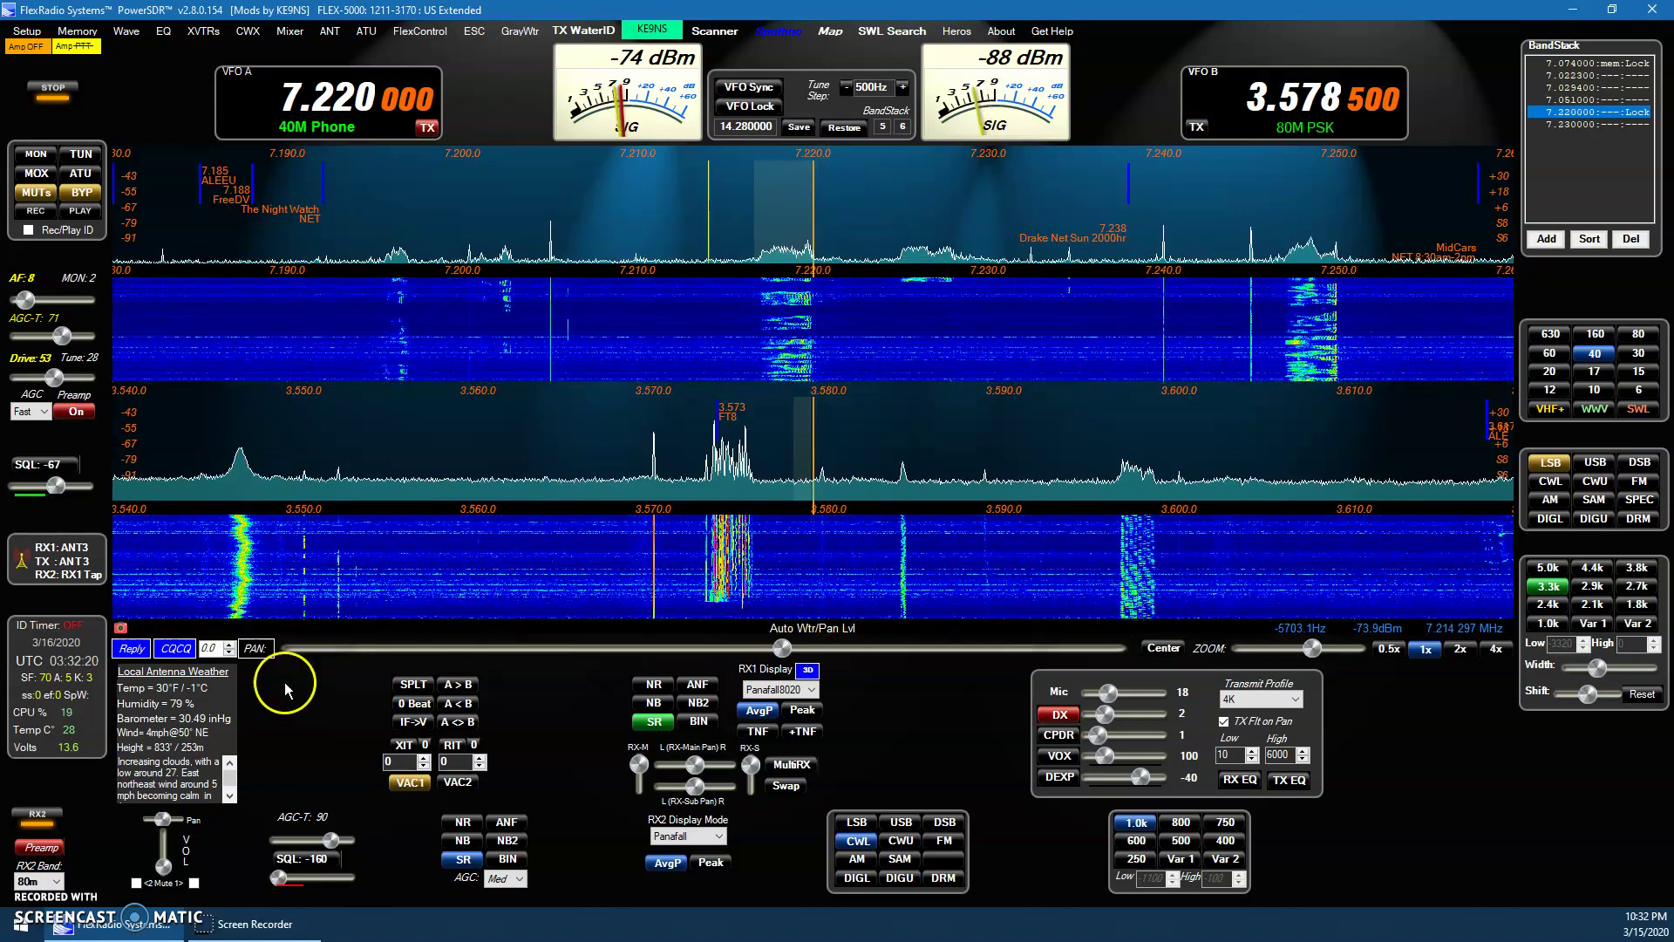
click(52, 815)
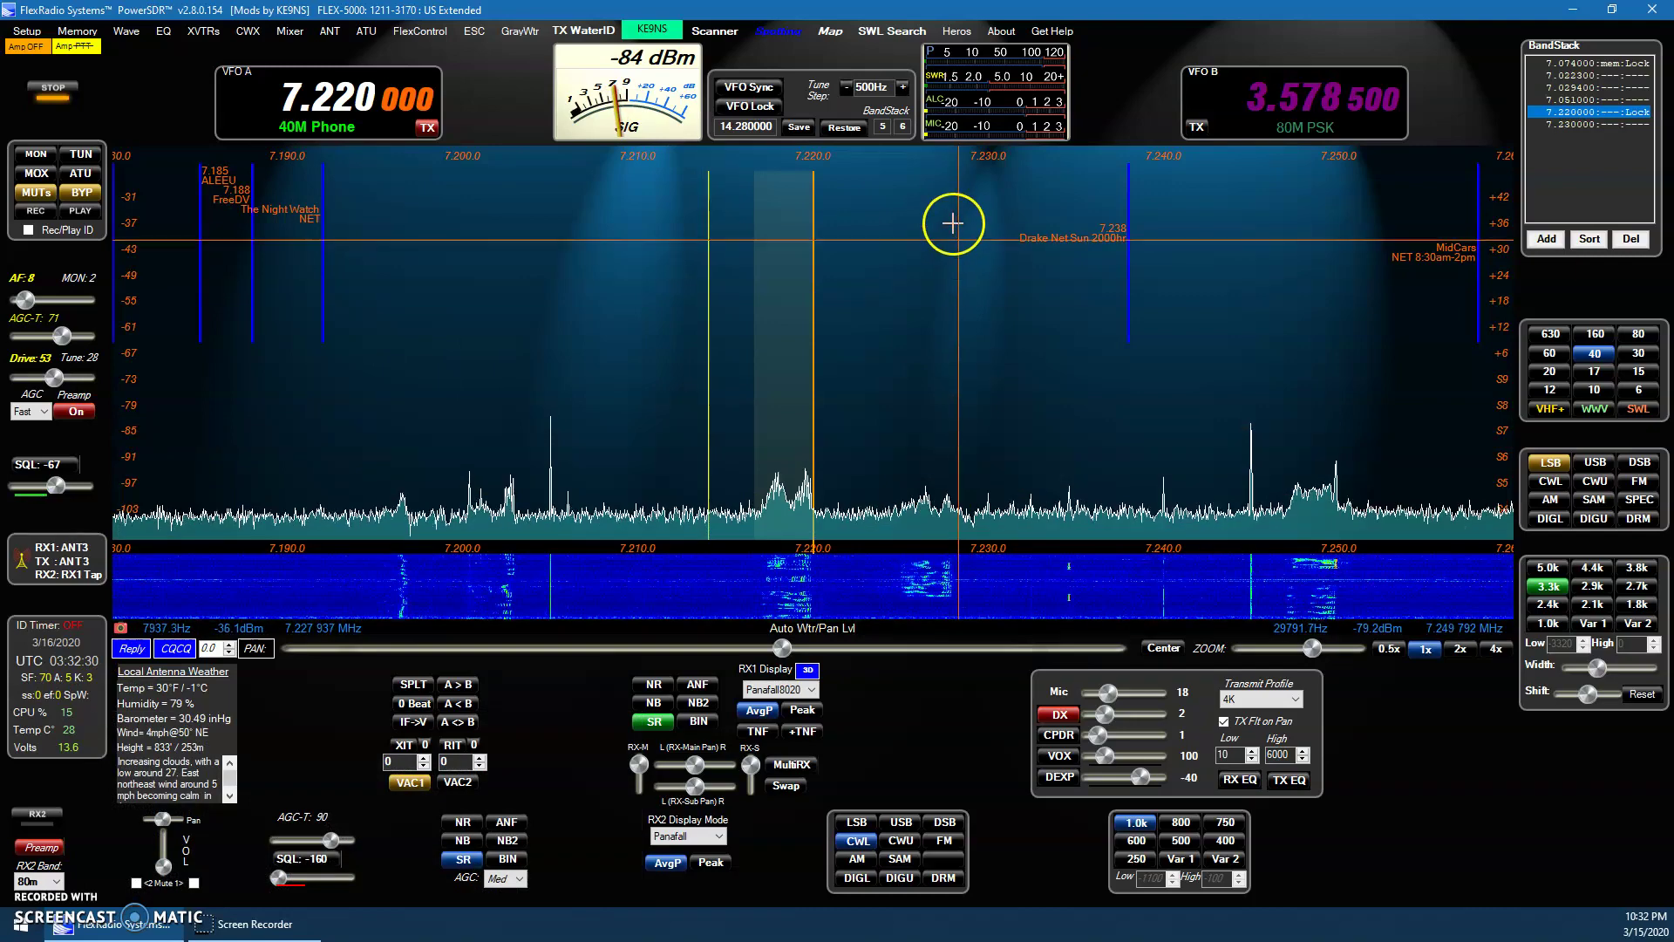
Bring up the meter selection menus over the S-meter and list the TX Meter (2nd) choices.
right_click(629, 68)
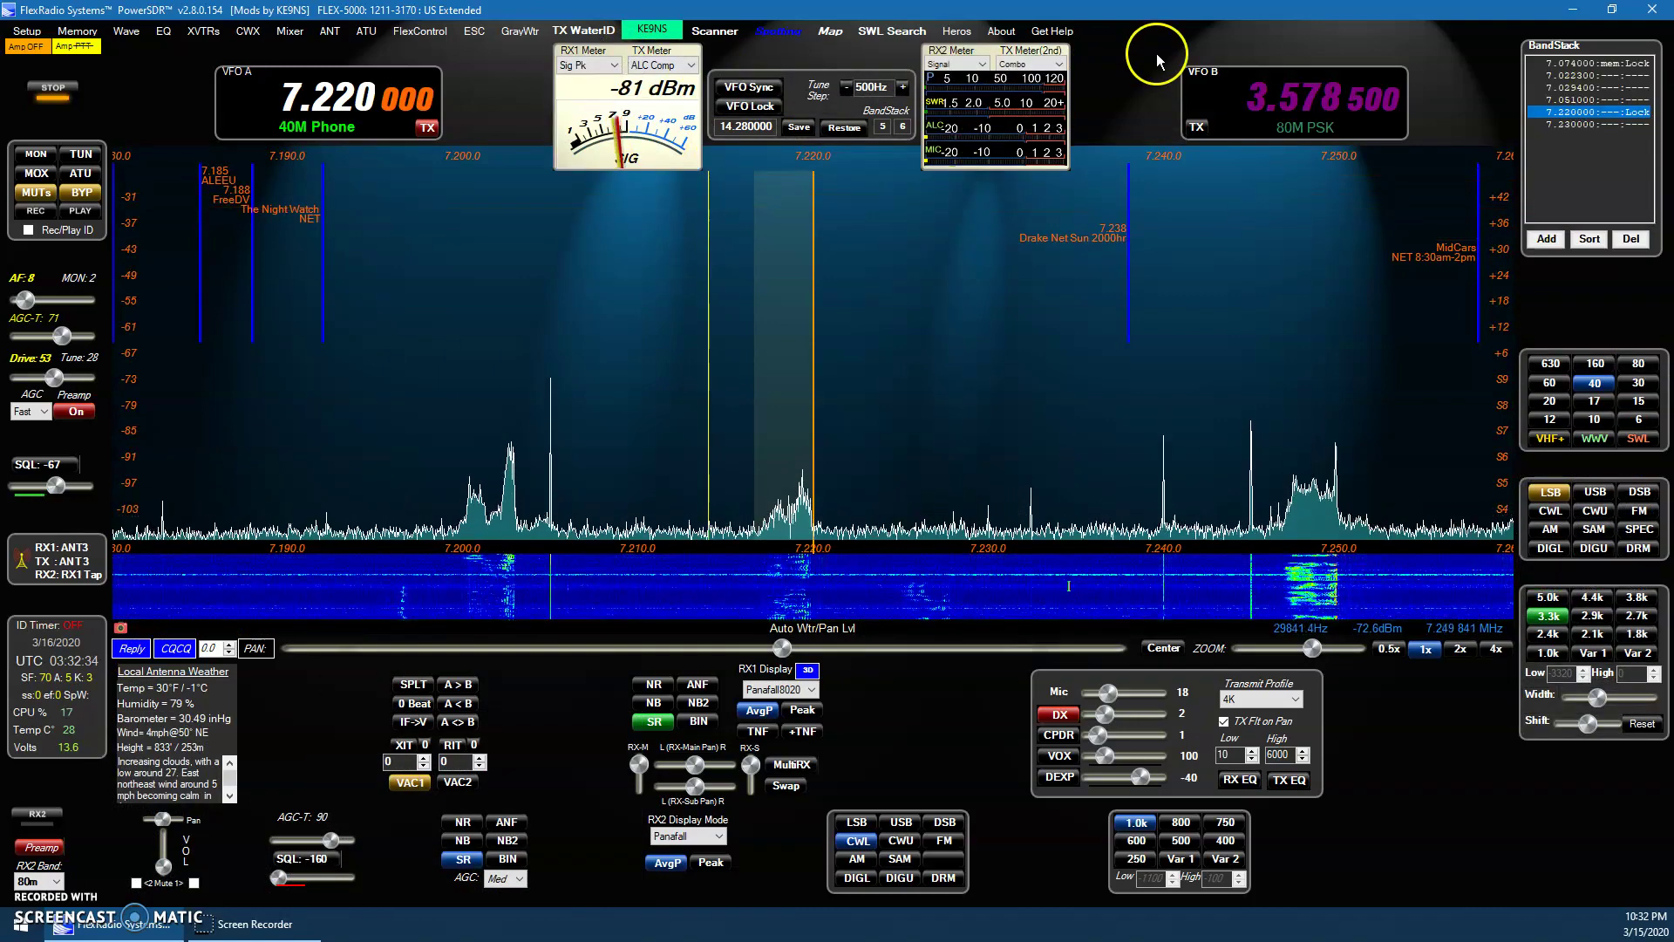
click(1057, 65)
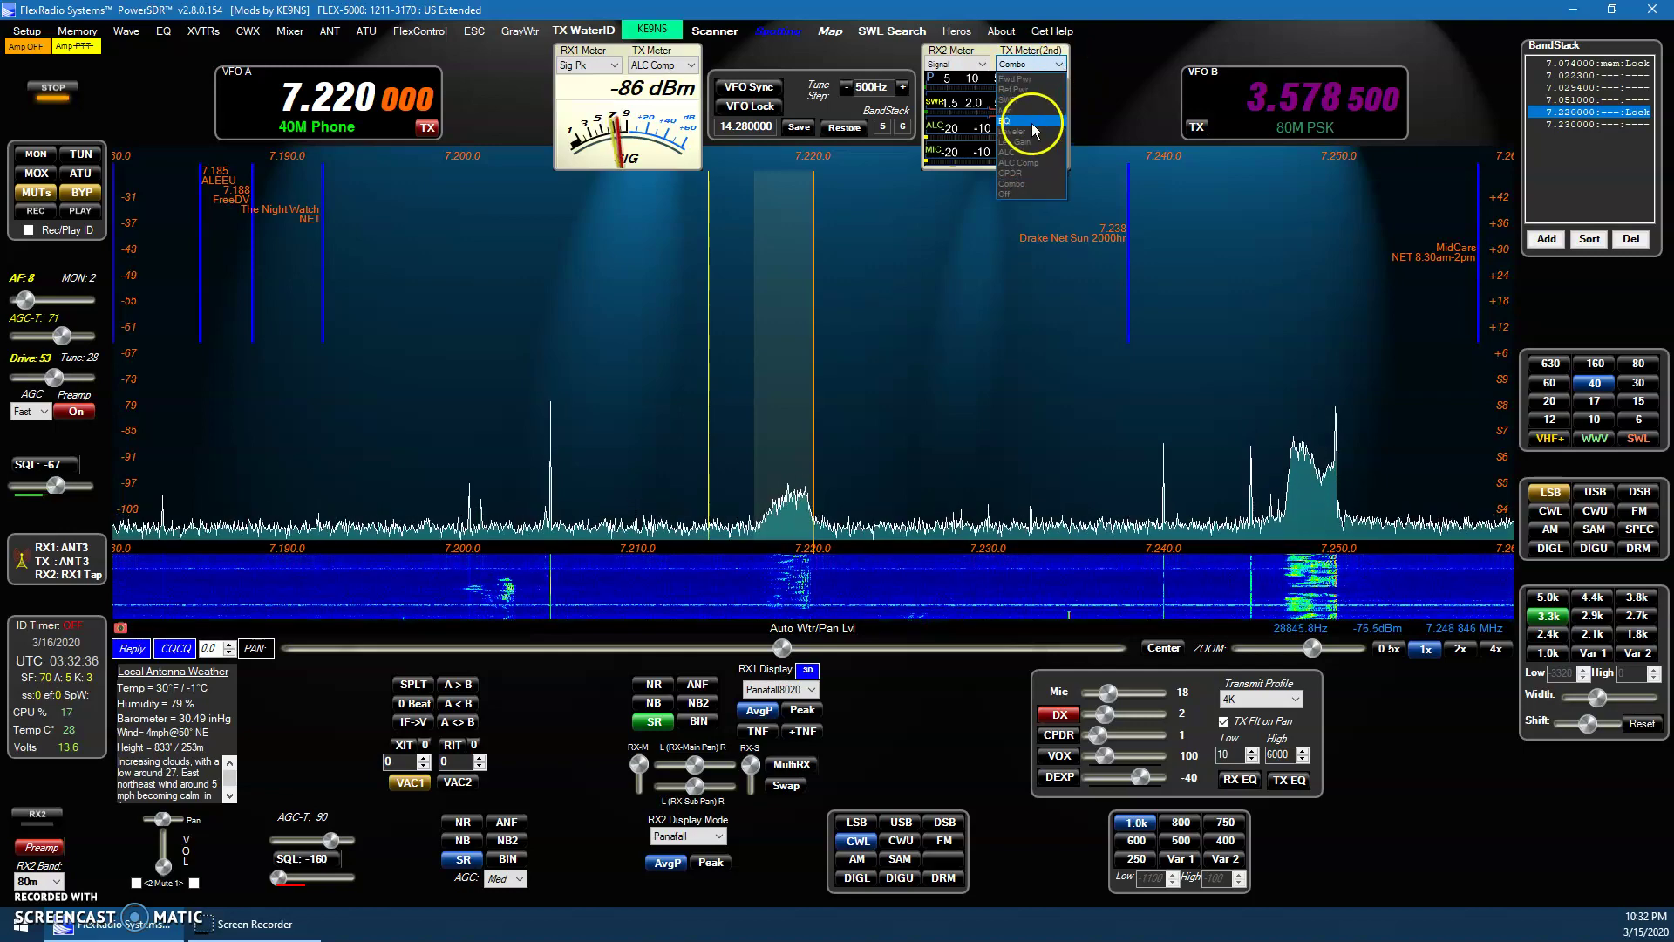